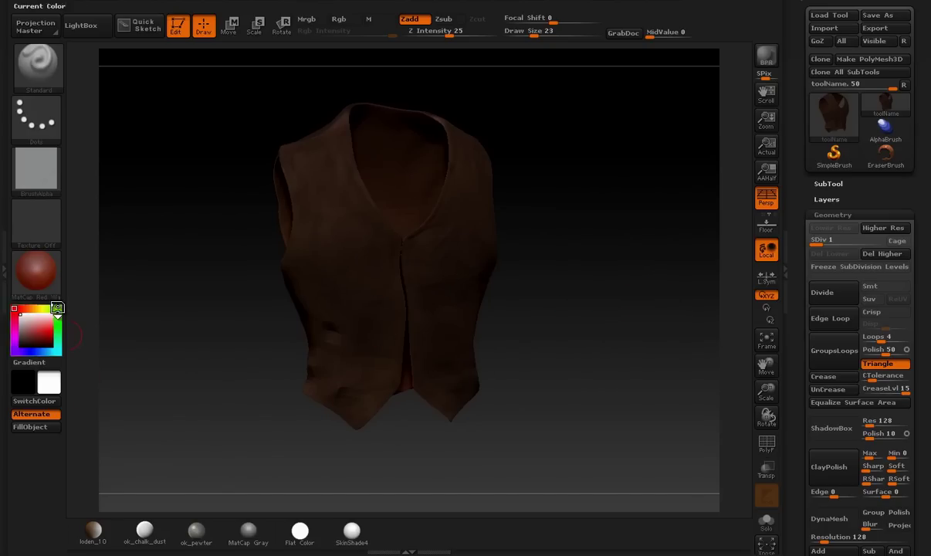
left_click(39, 278)
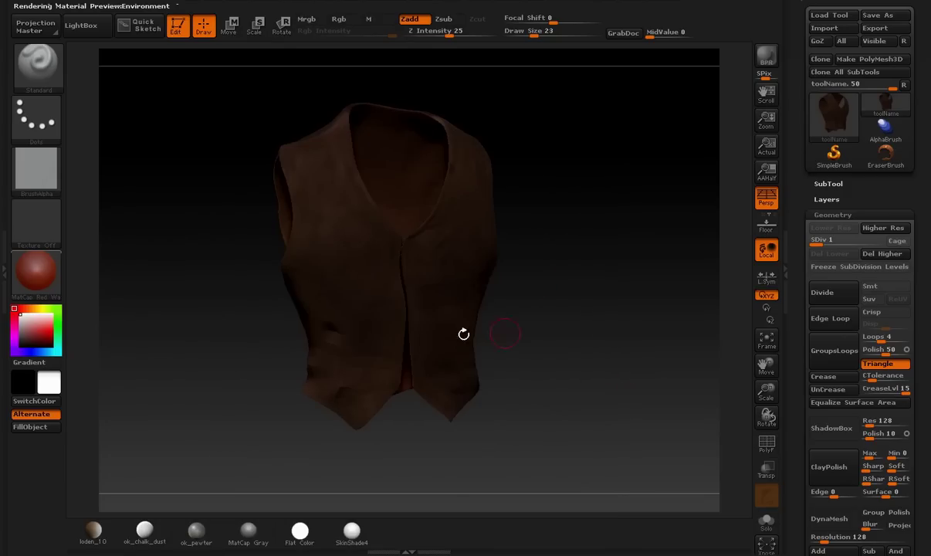
left_click(36, 270)
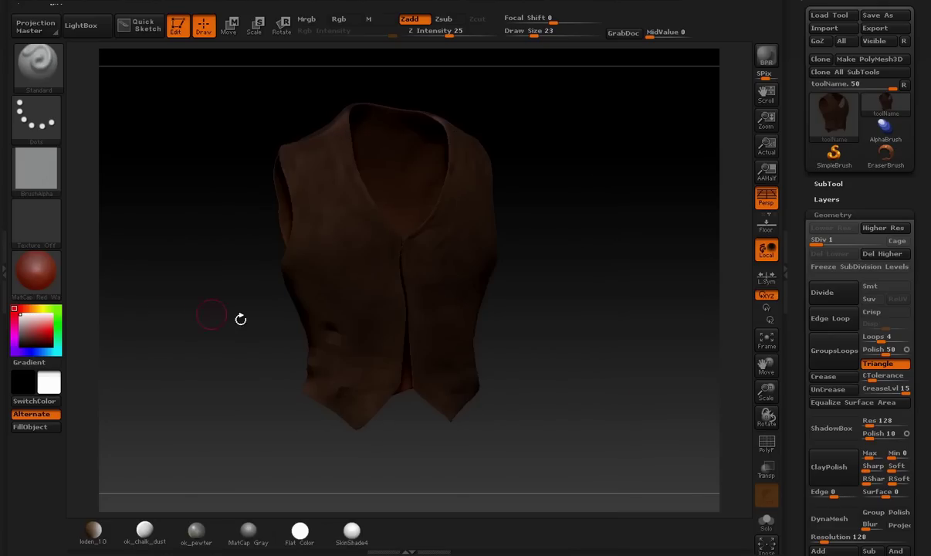
left_click(42, 285)
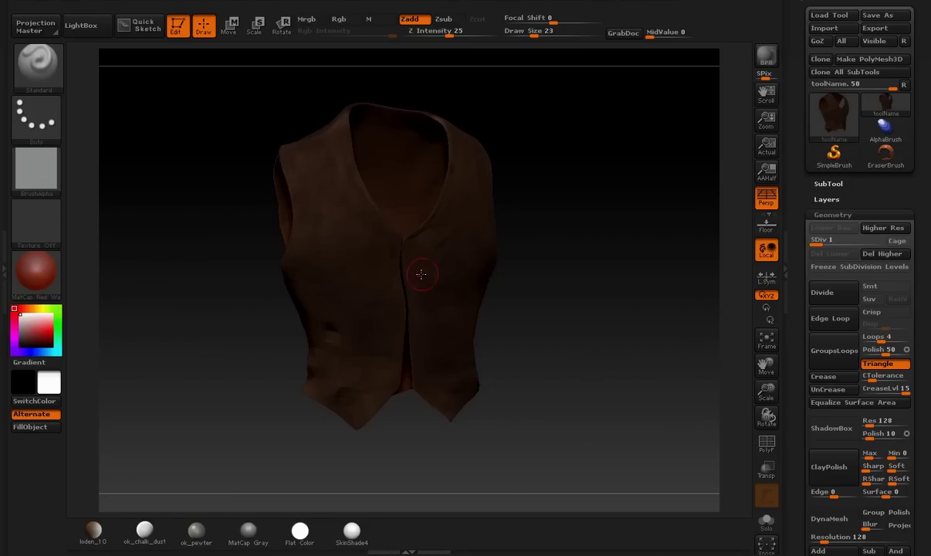
Switch to the browser, skim the ZBrushCentral thread "Baking matcaps the easy way", and return to ZBrush.
key("alt+Tab")
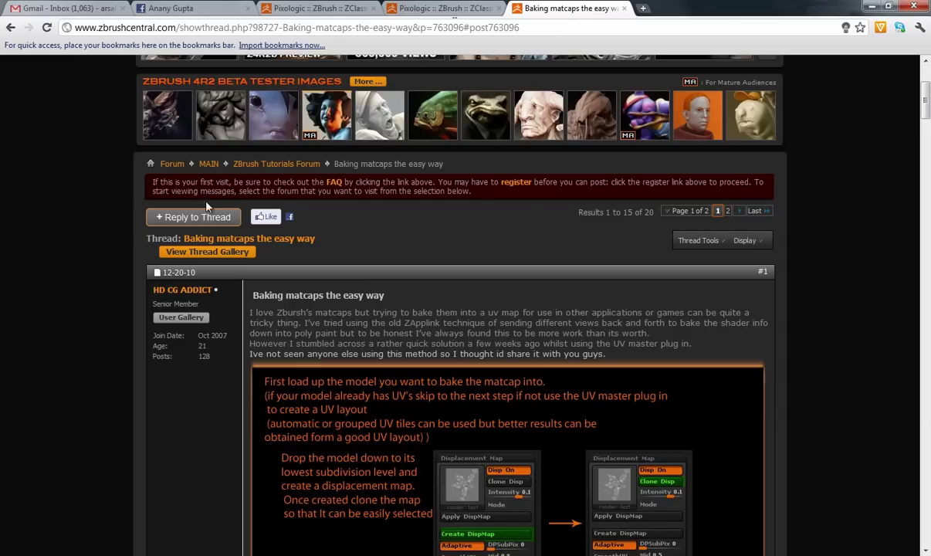
scroll(705, 341, "down", 2)
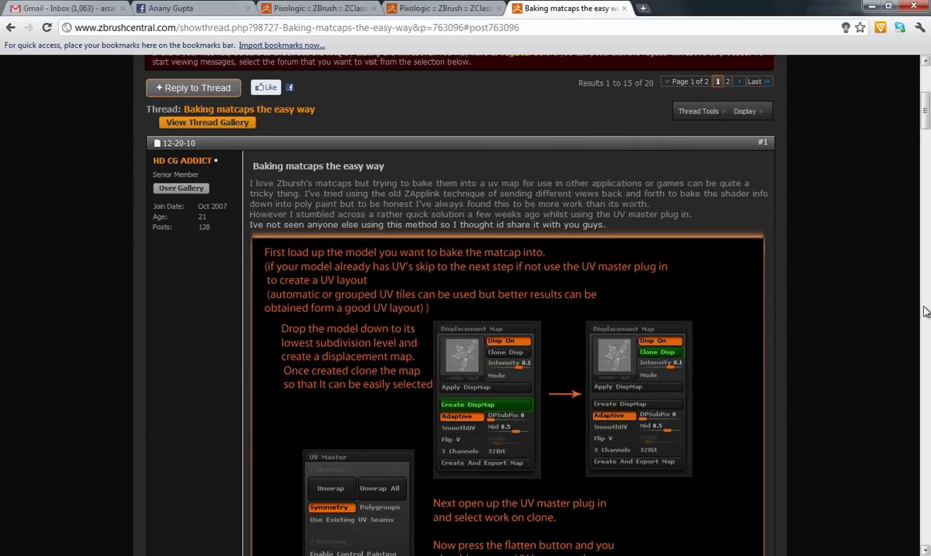
scroll(379, 294, "down", 1)
scroll(380, 294, "down", 10)
scroll(604, 187, "down", 15)
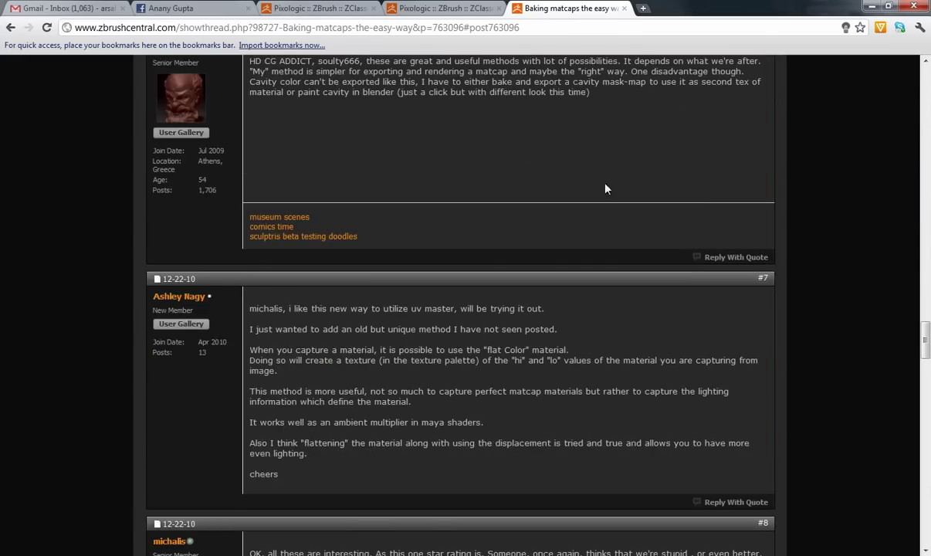
scroll(579, 94, "up", 3)
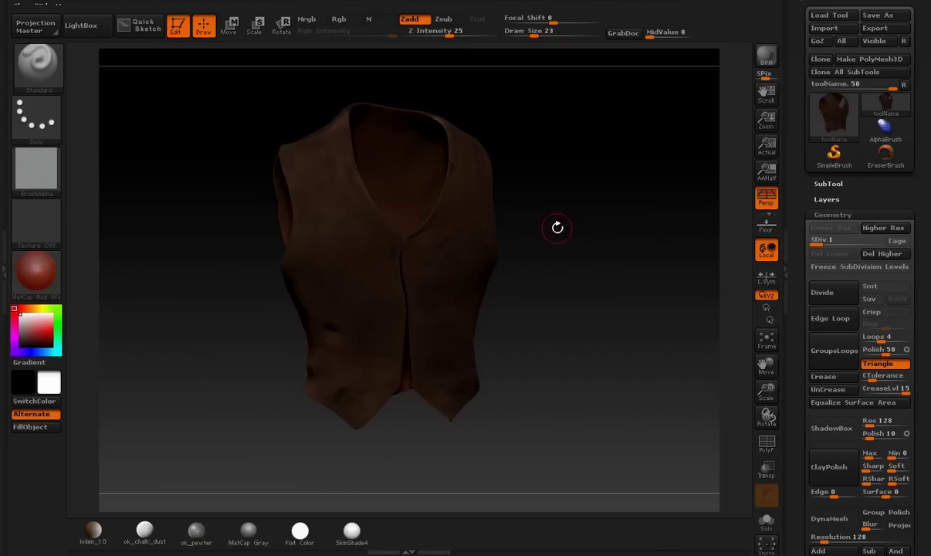
Dock the Zplugin palette with the Tool palette and expand the UV Master settings.
mouse_move(557, 225)
left_mouse_down()
mouse_move(526, 243)
mouse_move(586, 266)
mouse_move(591, 252)
mouse_move(639, 255)
left_mouse_up()
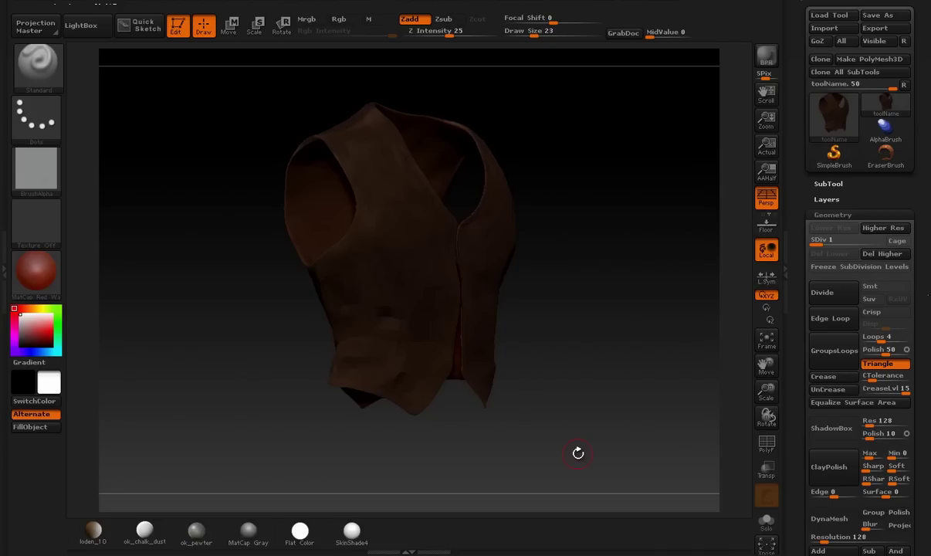
left_click(637, 7)
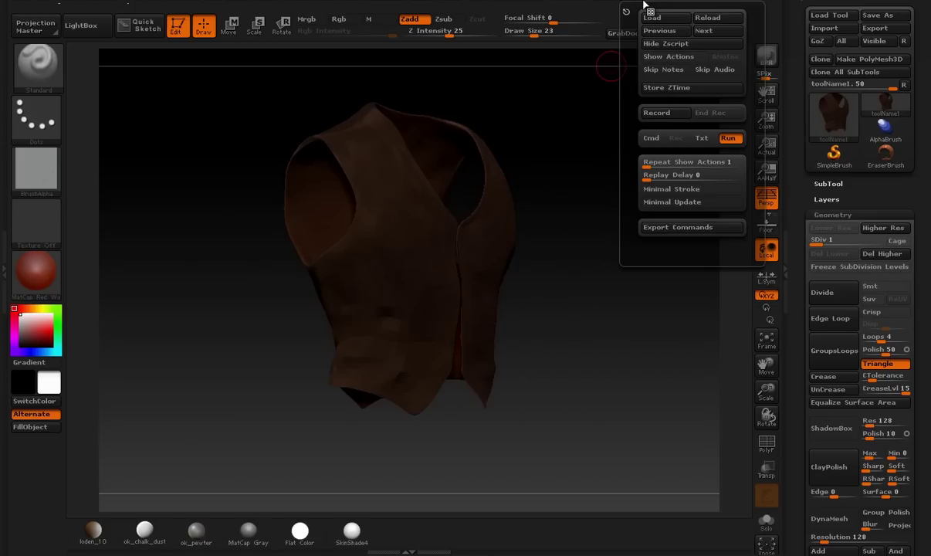
mouse_move(597, 9)
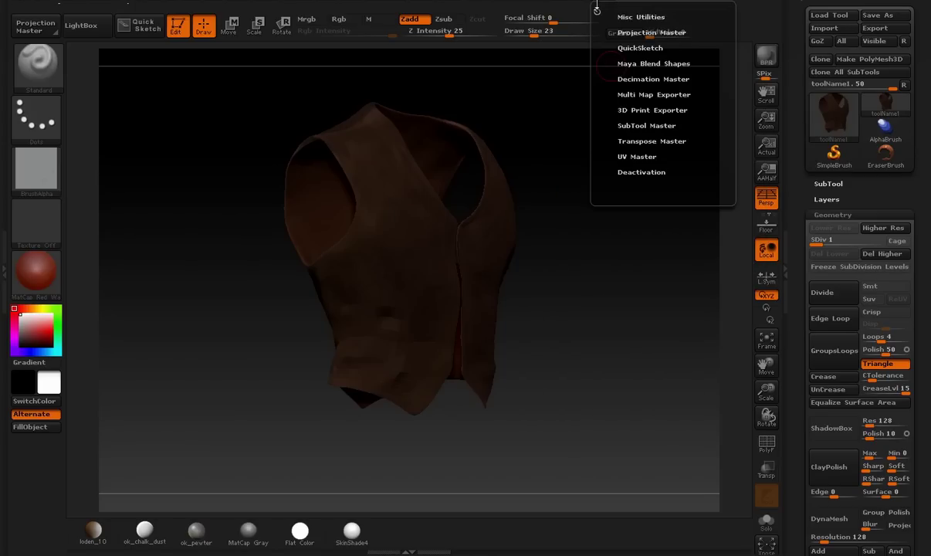
left_click_drag(595, 9, 925, 101)
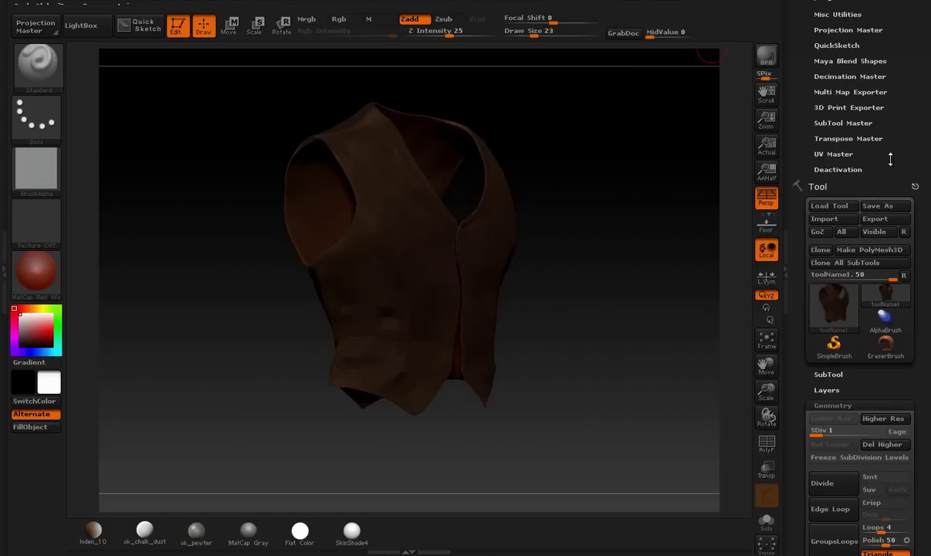
left_click(834, 154)
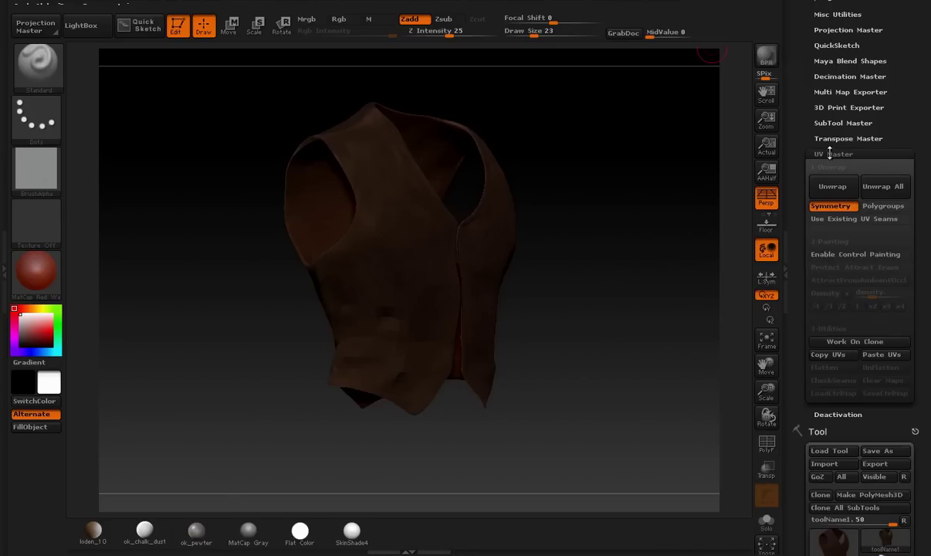
Examine the UV Master options and the vest's current Texture Map with its UV layout.
left_click_drag(929, 159, 929, 122)
left_click_drag(929, 367, 929, 196)
left_click_drag(929, 370, 929, 179)
left_click_drag(927, 397, 929, 283)
mouse_move(841, 384)
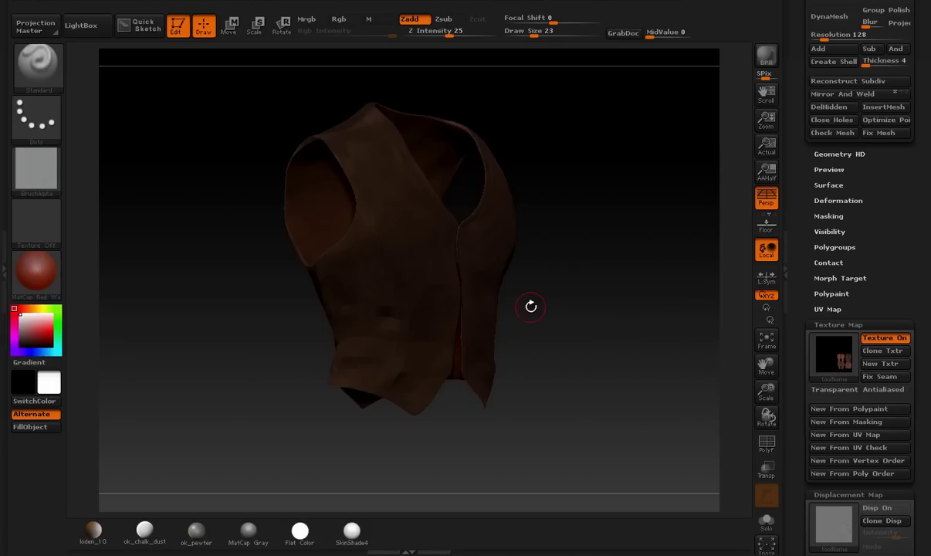
mouse_move(859, 368)
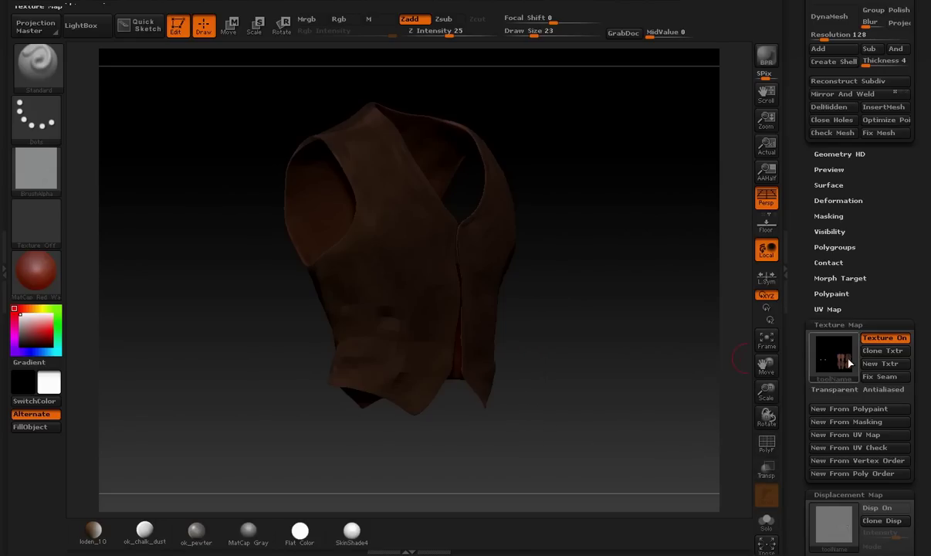
scroll(918, 324, "up", 10)
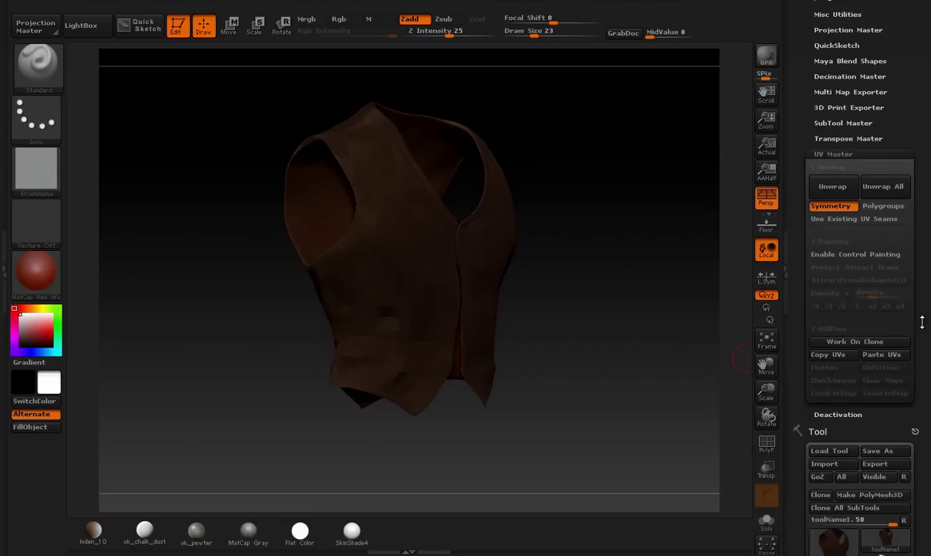
scroll(920, 142, "down", 8)
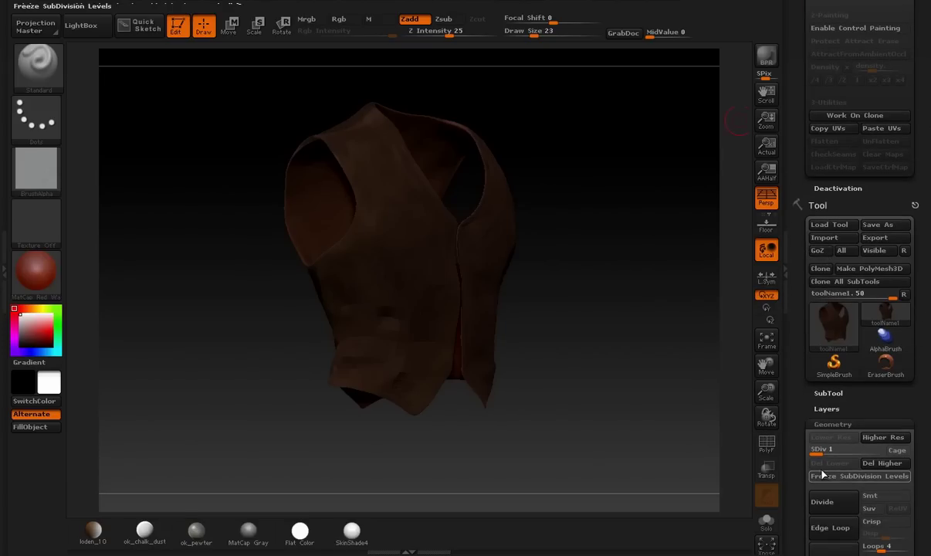
Send the vest to Maya with GoZ and switch to Maya.
left_click(817, 250)
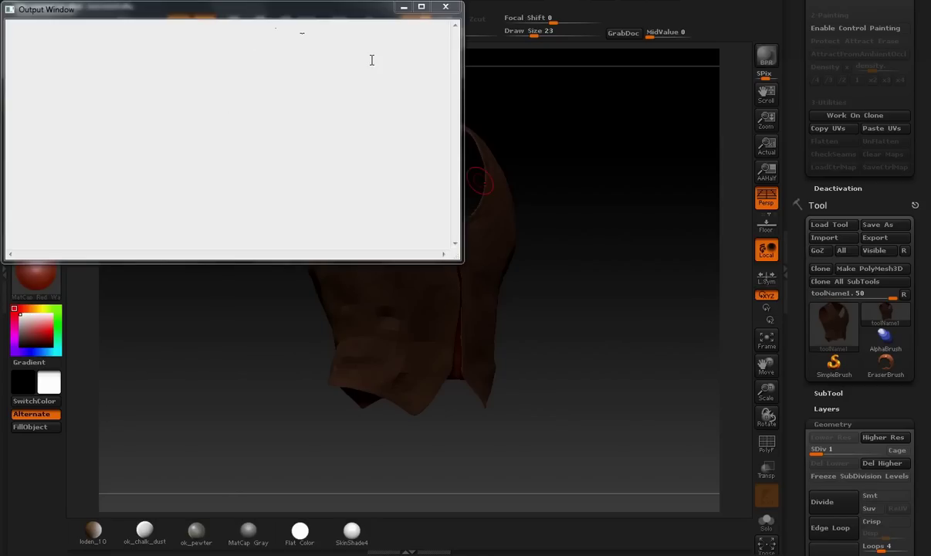
left_click(404, 7)
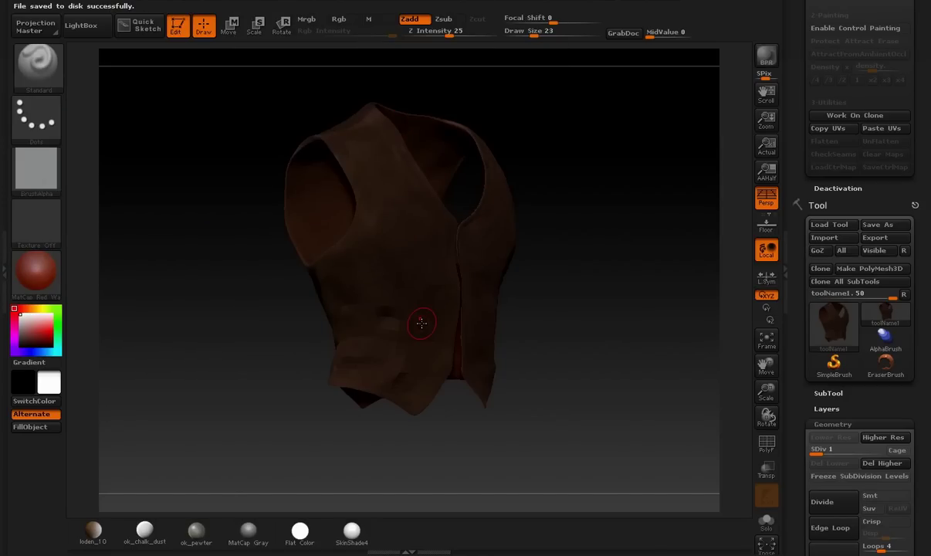
key("super")
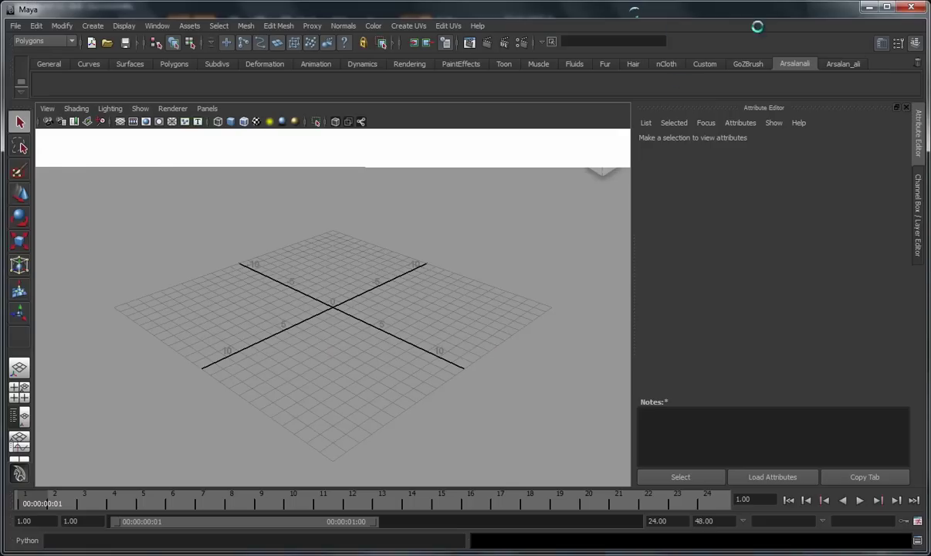
Inspect the imported vest framed and shaded in Maya's perspective view.
left_click(283, 291)
left_click_drag(283, 292, 346, 315)
key("f")
key("5")
left_click_drag(489, 302, 473, 233, "alt")
left_click(475, 301)
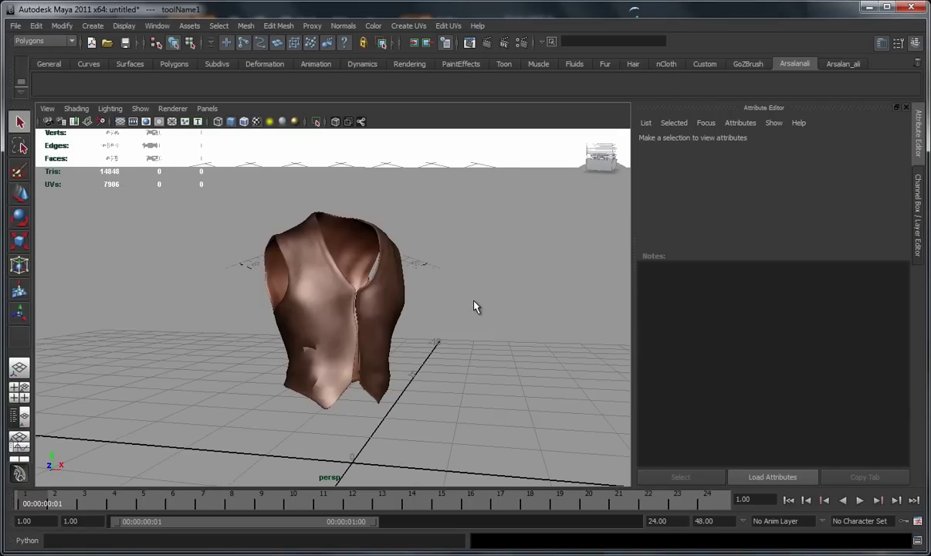
scroll(416, 258, "up", 1)
scroll(417, 263, "up", 1)
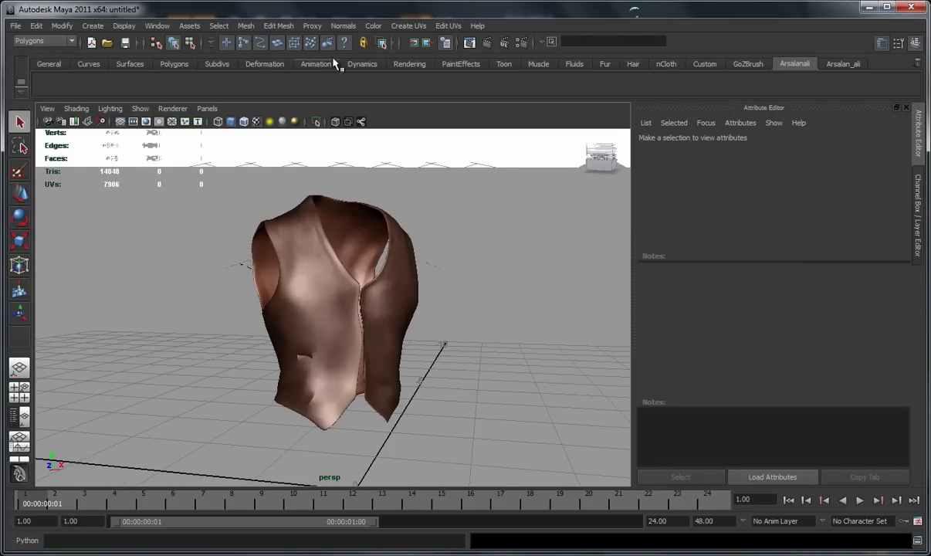
Select the vest mesh and show its UV layout in the UV Texture Editor.
left_click(280, 287)
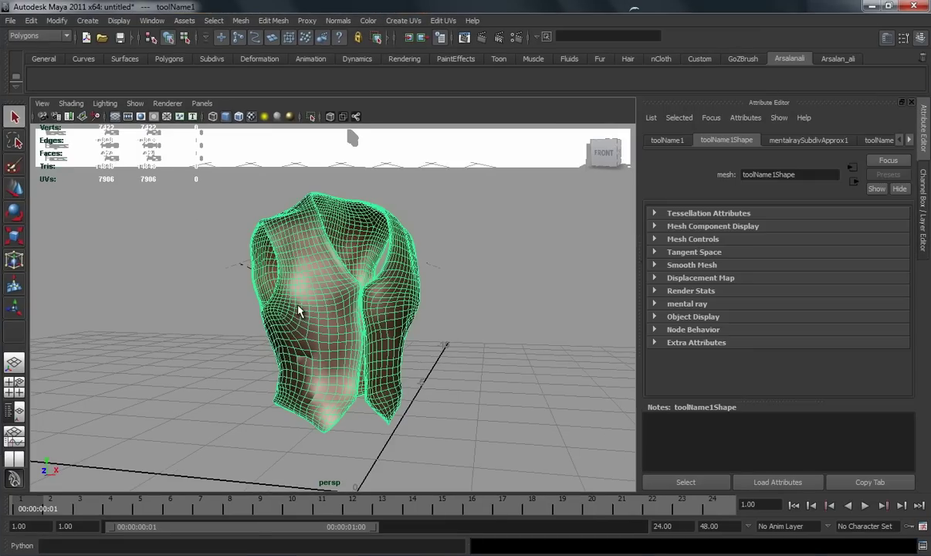
key("space")
left_click(374, 316)
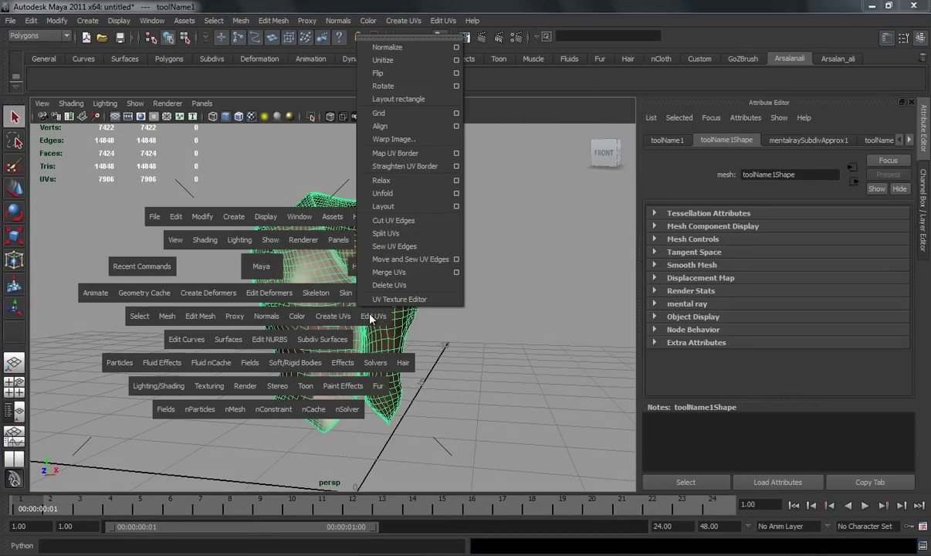
left_click(375, 292)
scroll(505, 266, "down", 3)
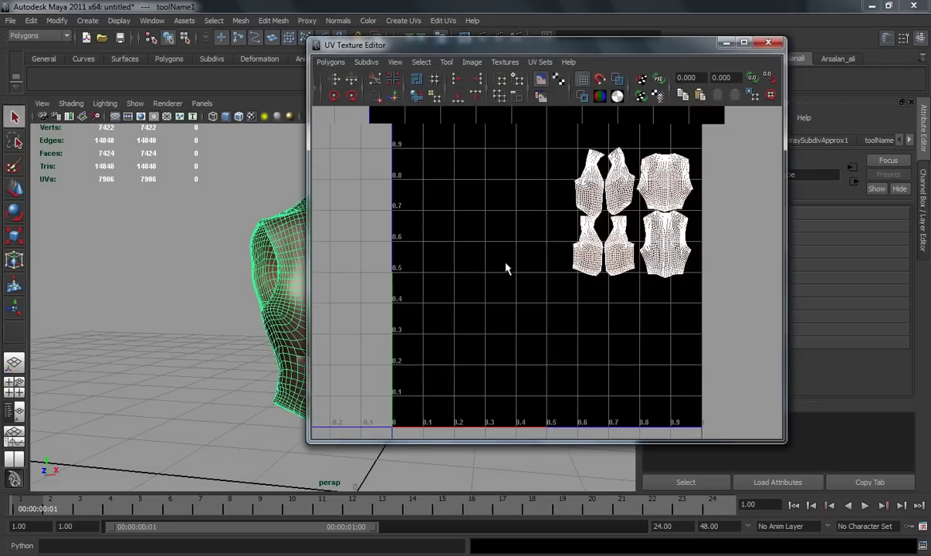
Select all the vest's UVs, then scale and move the whole layout to fill the 0 to 1 UV space.
right_click_drag(517, 199, 573, 199)
left_click_drag(573, 280, 698, 140)
key("w")
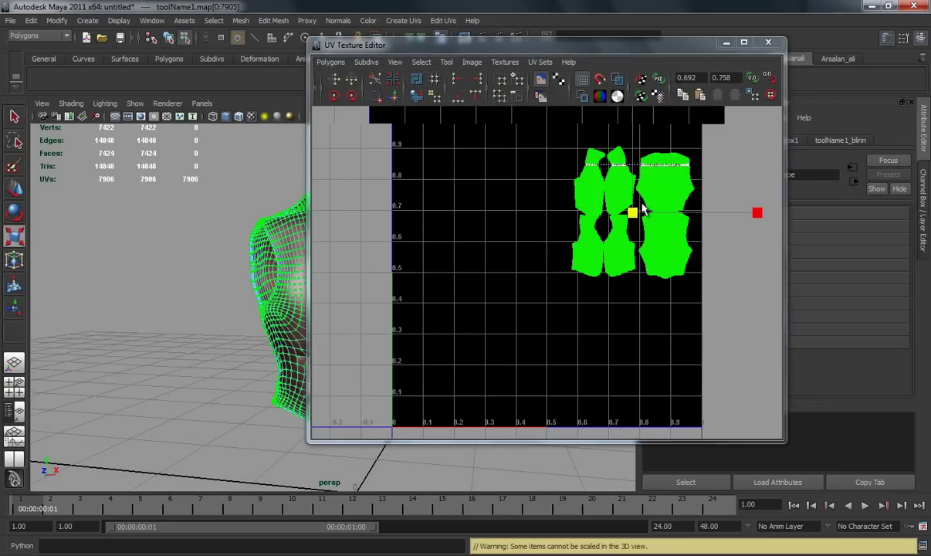
left_click_drag(630, 210, 669, 375)
key("r")
key("w")
left_click_drag(538, 288, 556, 278)
key("r")
key("w")
key("r")
left_click(728, 227)
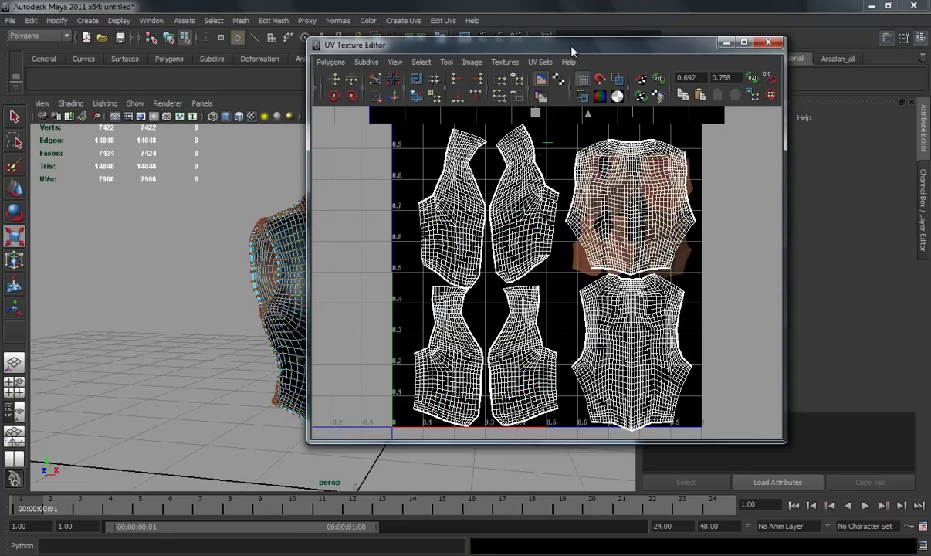
Select the inner lining's two front shells and back shell, scale them down, and move them into the lower-left of the UV space.
left_click_drag(571, 45, 701, 41)
left_click_drag(276, 216, 381, 298, "alt")
left_click(254, 272)
left_click(381, 298, "shift")
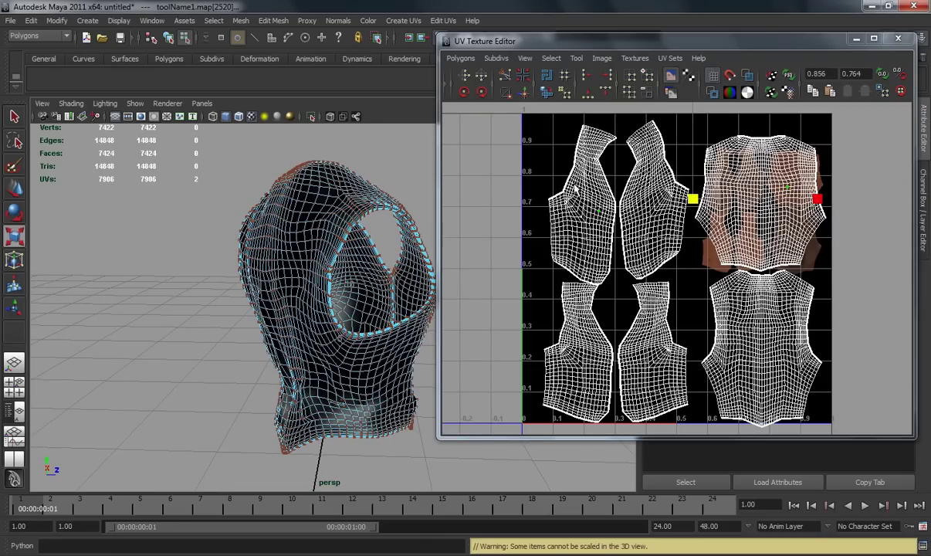
left_click_drag(598, 337, 642, 357)
right_click_drag(642, 358, 677, 305, "ctrl")
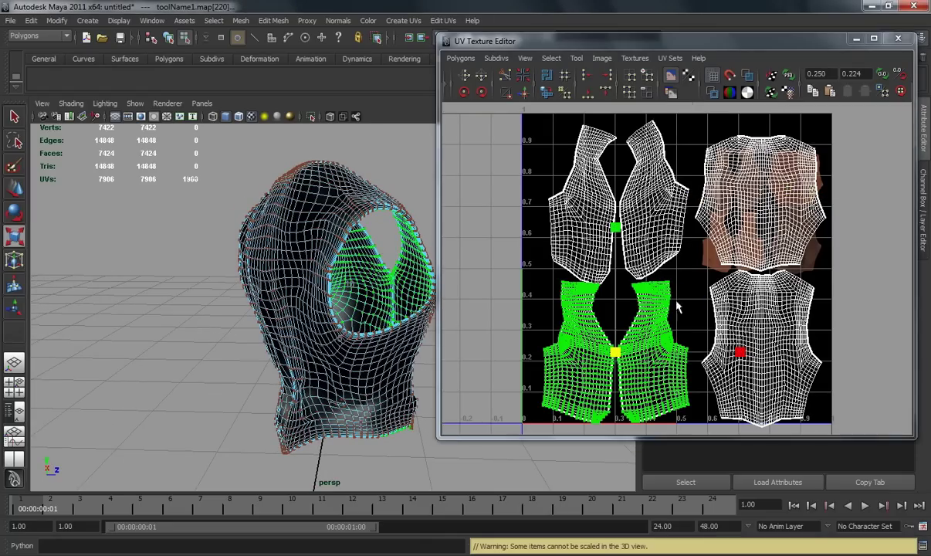
left_click_drag(398, 334, 361, 325, "alt")
left_click_drag(715, 207, 742, 233, "shift")
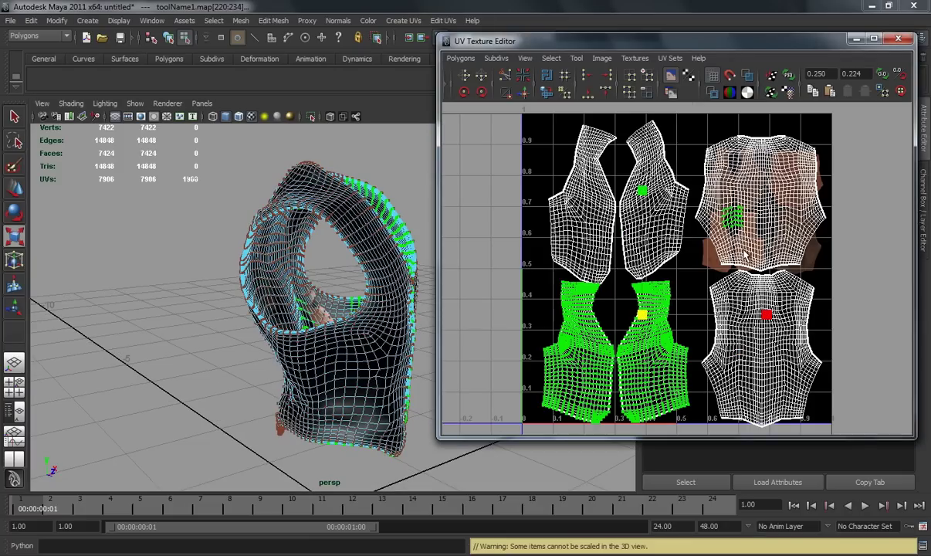
right_click_drag(744, 249, 778, 197, "ctrl")
left_click_drag(670, 285, 652, 294)
key("w")
left_click_drag(685, 266, 602, 355)
Move the small back lining shell down beside the two small front lining shells.
left_click(606, 341)
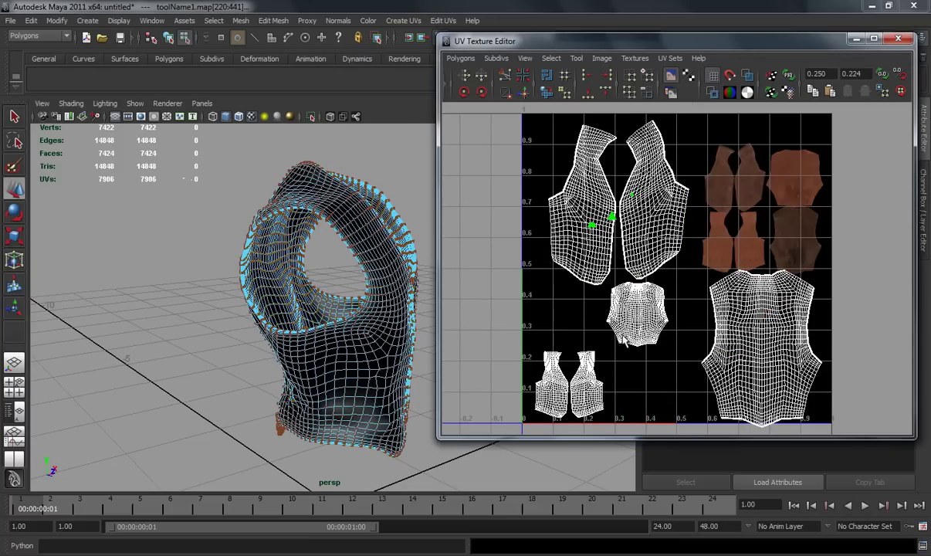
left_click_drag(614, 302, 644, 338)
right_click_drag(632, 327, 650, 299, "ctrl")
left_click_drag(636, 319, 646, 384)
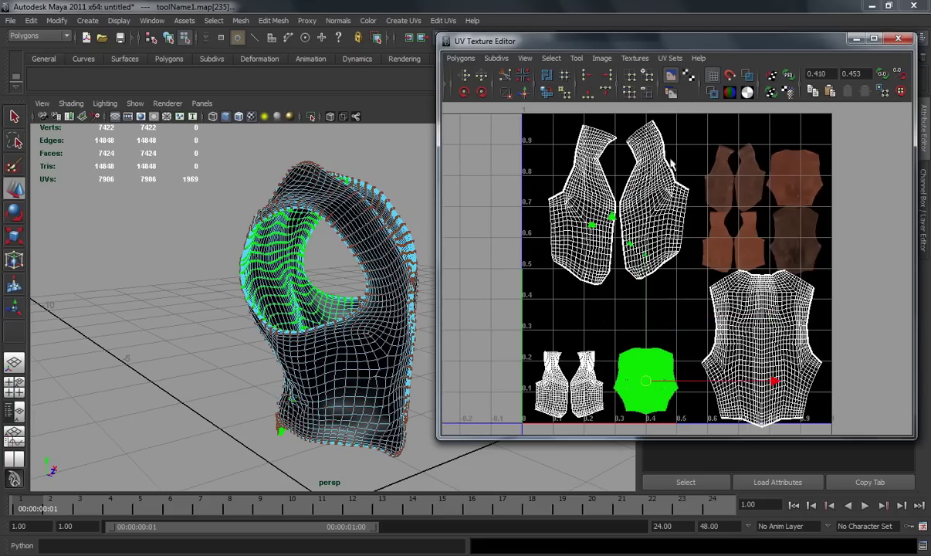
Rotate the second outer front panel's UV shell 90 degrees counter-clockwise and move it to the upper right of the UV space.
left_click_drag(673, 234, 716, 184)
right_click_drag(718, 187, 735, 160, "ctrl")
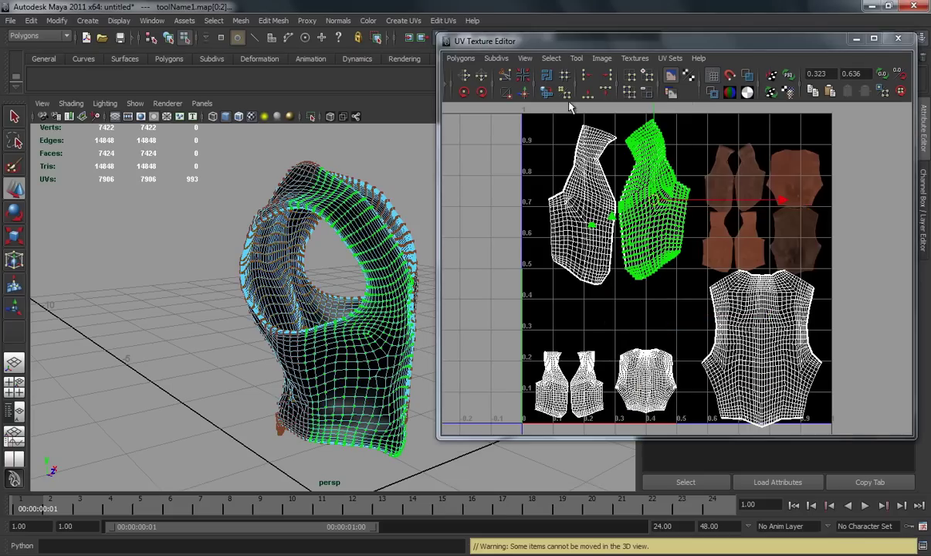
left_click(463, 92)
left_click_drag(625, 209, 734, 169)
Select both outer front panel shells and scale them up together.
left_click_drag(569, 132, 679, 219)
right_click_drag(637, 223, 653, 196, "ctrl")
key("r")
left_click_drag(680, 202, 698, 220)
Move the enlarged horizontal front panel shell back inside the UV square, beside the upright front panel shell.
key("w")
left_click_drag(663, 169, 689, 207)
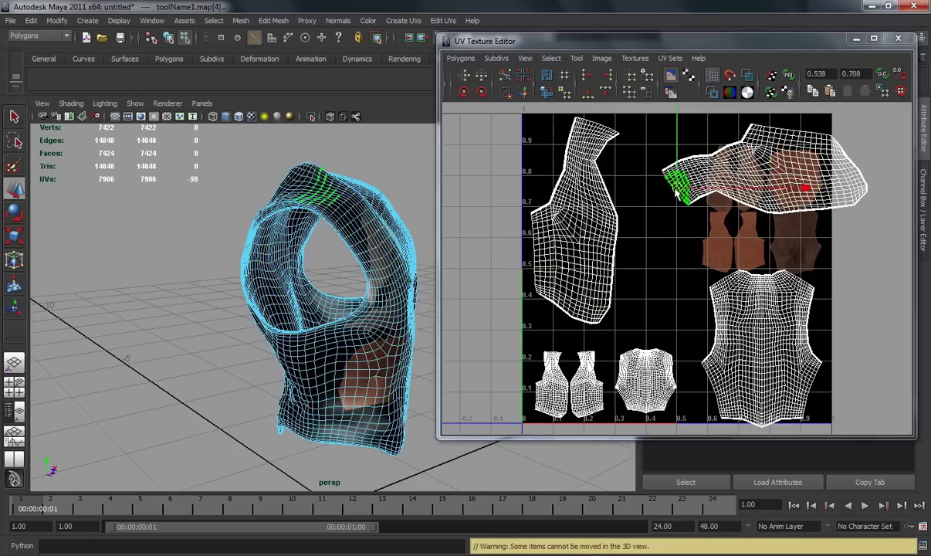
right_click_drag(673, 187, 686, 177, "ctrl")
left_click_drag(761, 172, 719, 177)
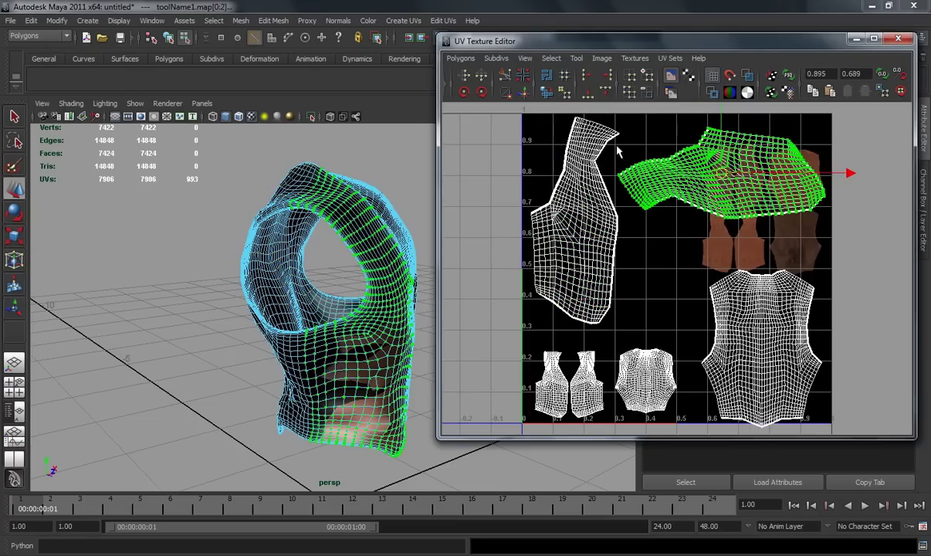
left_click(650, 212)
left_click_drag(301, 287, 353, 286, "alt")
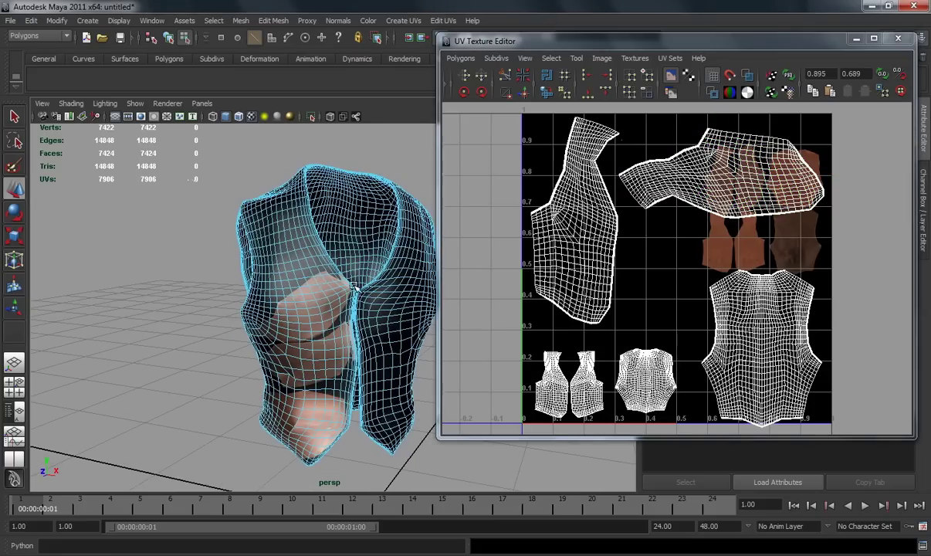
Select the outer back panel's UV shell, scale it up and fit it beneath the horizontal front panel shell.
left_click_drag(698, 274, 762, 349)
right_click_drag(756, 338, 771, 319, "ctrl")
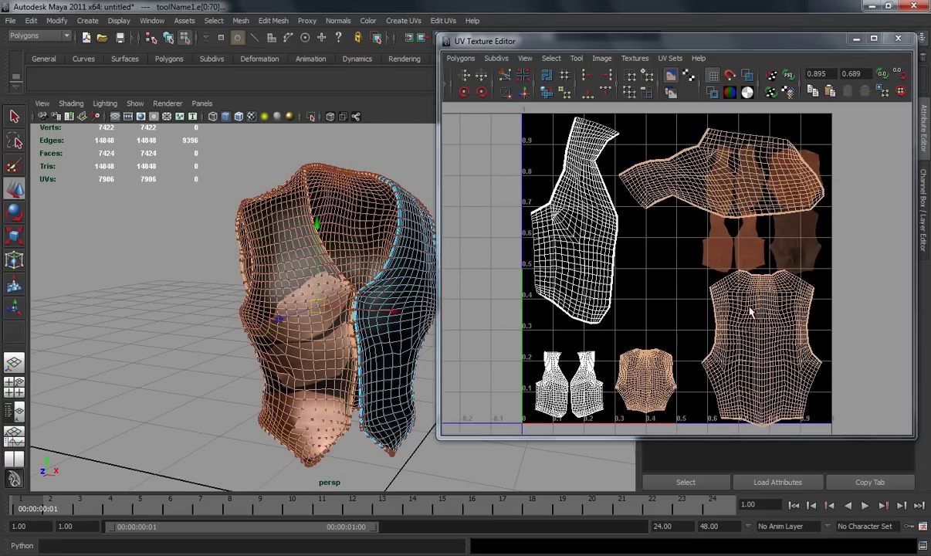
left_click_drag(749, 307, 783, 368)
right_click_drag(815, 268, 795, 292, "ctrl")
mouse_move(762, 348)
left_mouse_down()
mouse_move(748, 322)
mouse_move(770, 338)
left_mouse_up()
key("r")
left_click(816, 237)
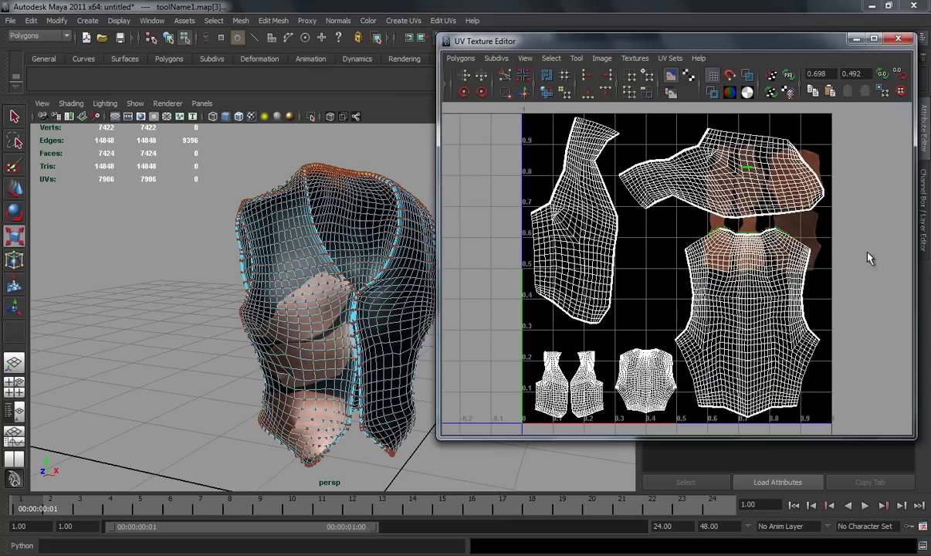
Export the vest as an OBJ, overwriting 01.obj in the obj folder of 03_baking_mattCaps.
key("F8")
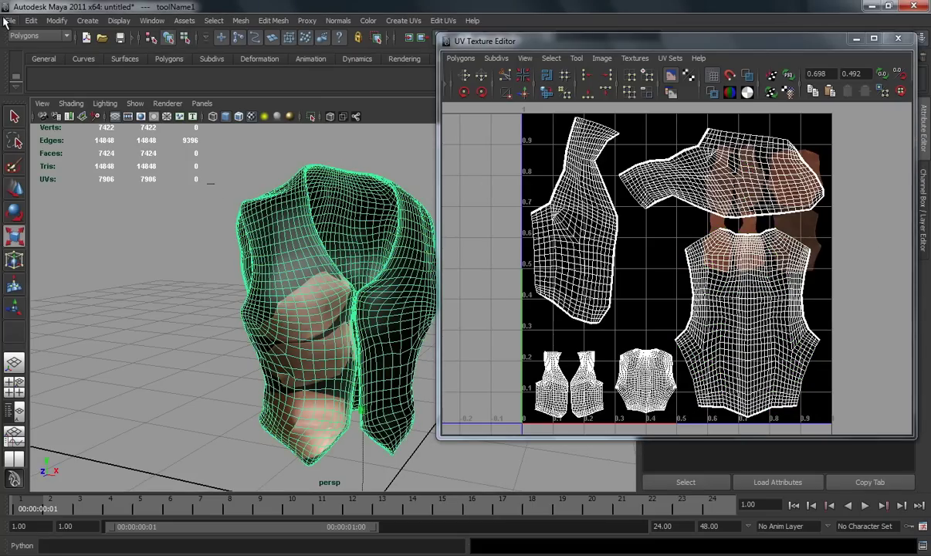
left_click(11, 21)
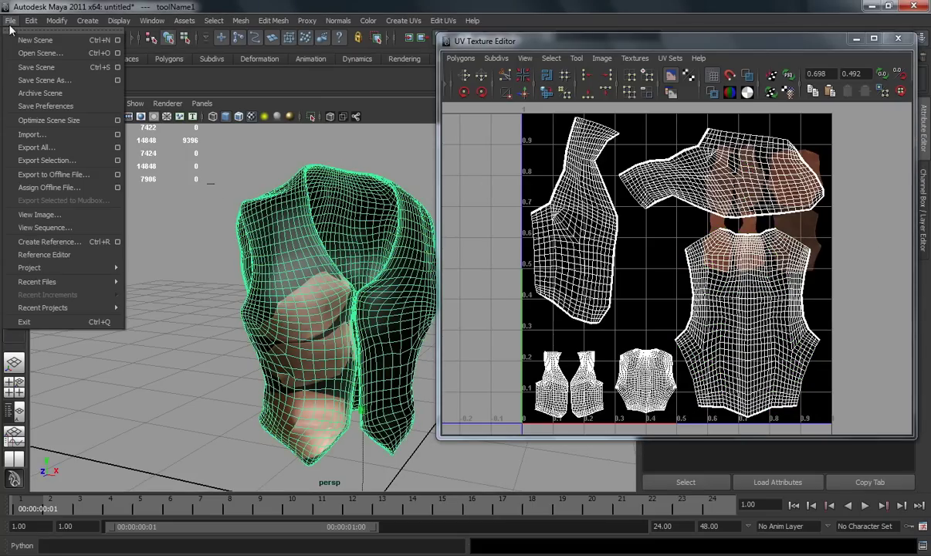
left_click(47, 161)
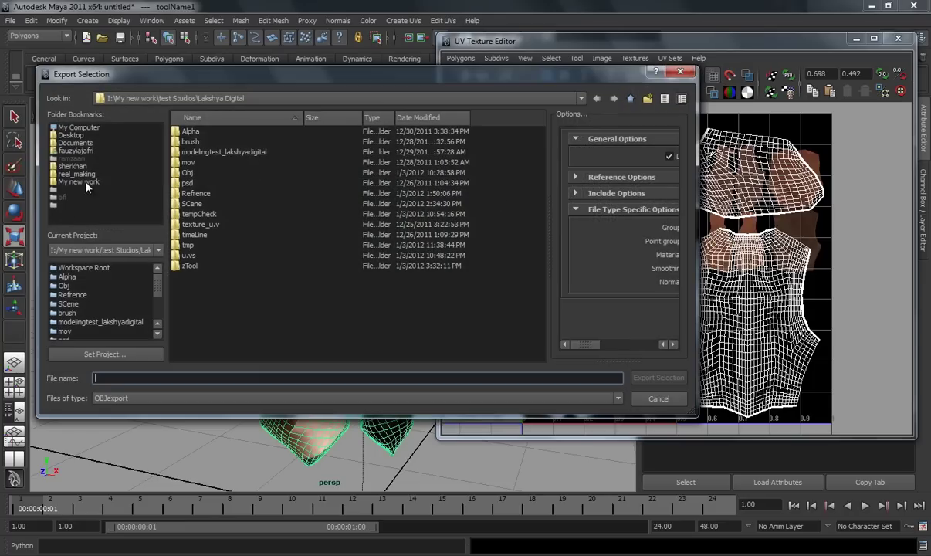
left_click(71, 135)
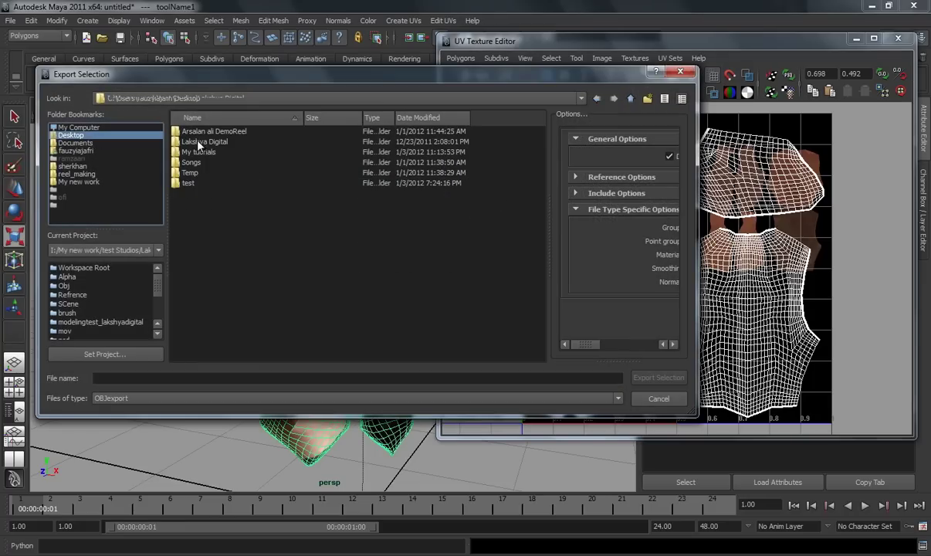
double_click(202, 152)
double_click(202, 153)
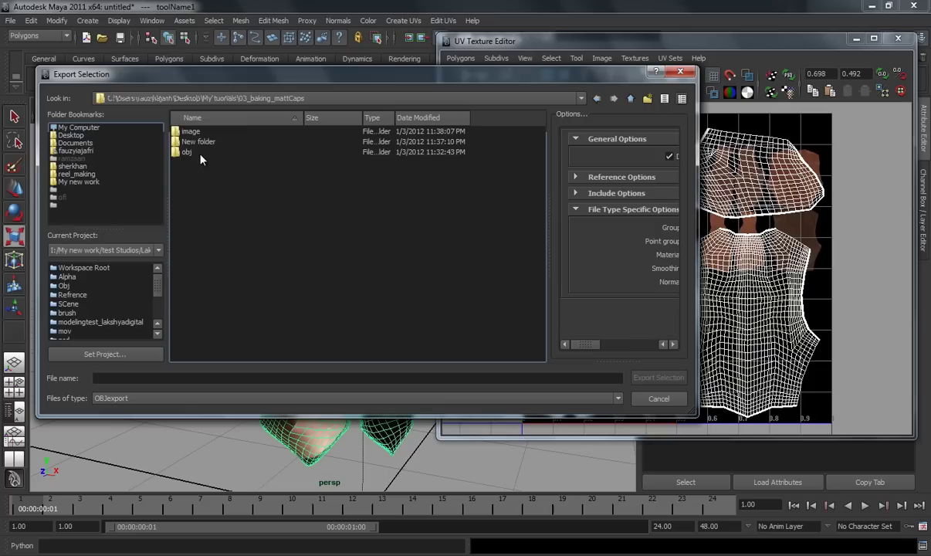
left_click(200, 154)
double_click(199, 154)
double_click(192, 134)
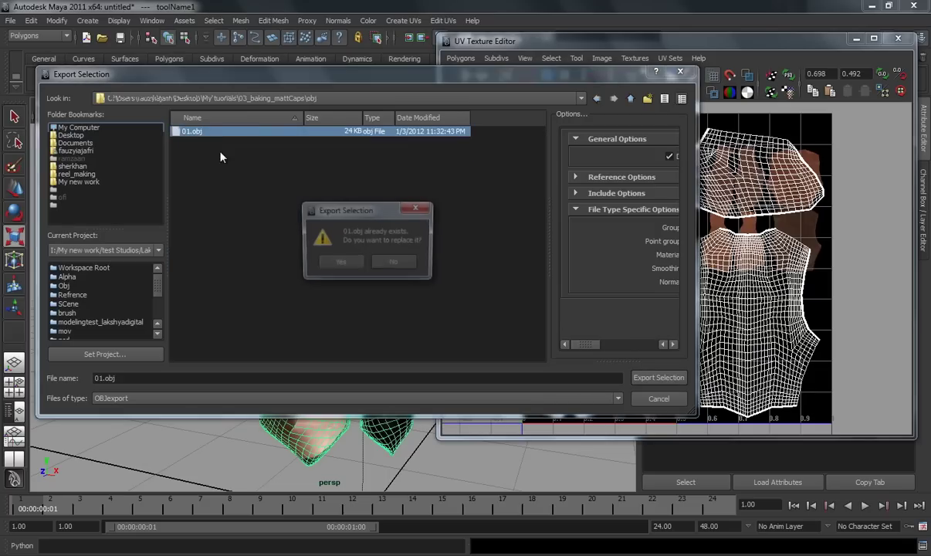
left_click(334, 251)
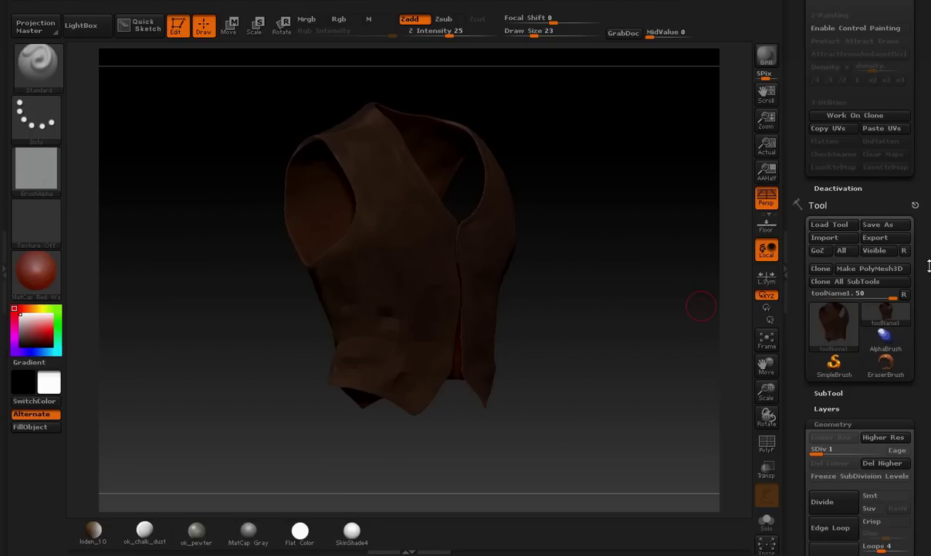
Switch to ZBrush and import the re-exported 01.obj from 03_baking_mattCaps into the current vest tool.
scroll(928, 292, "down", 3)
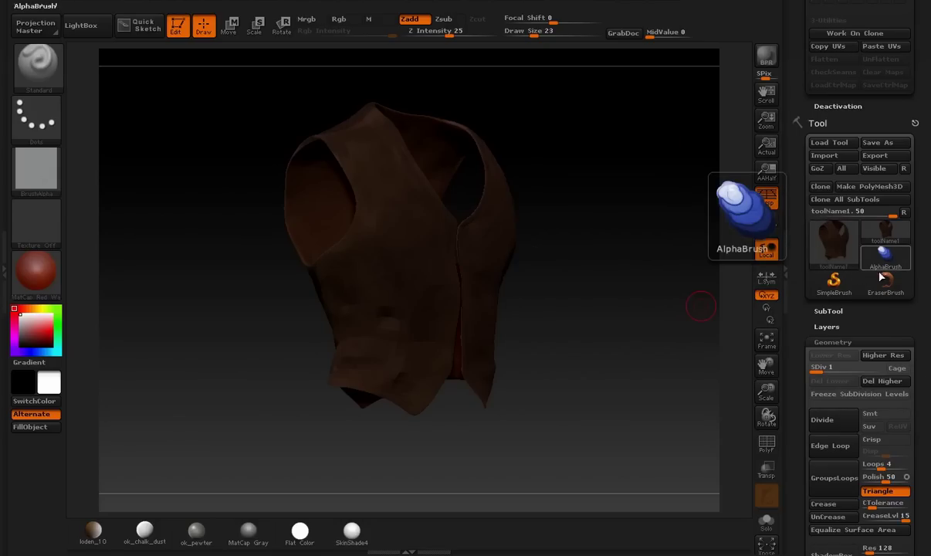
left_click(824, 158)
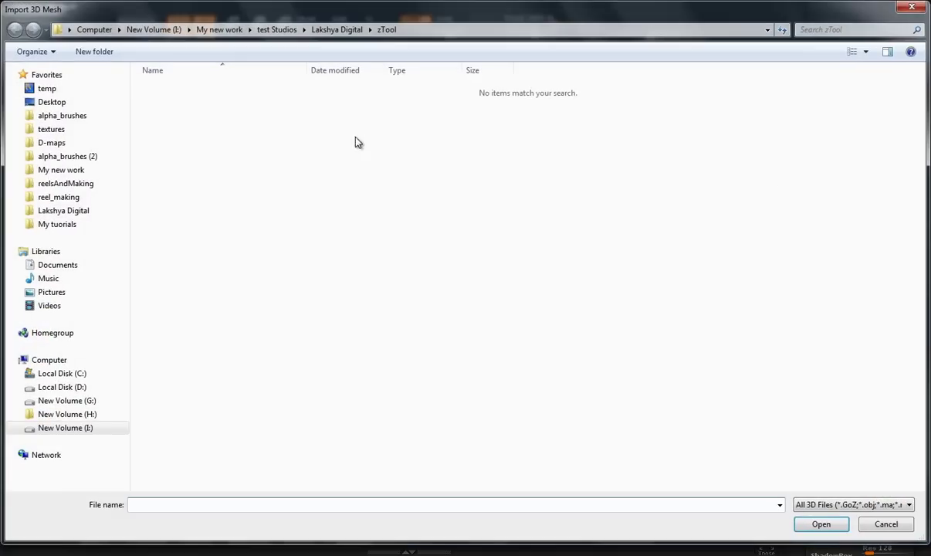
left_click(91, 224)
double_click(185, 117)
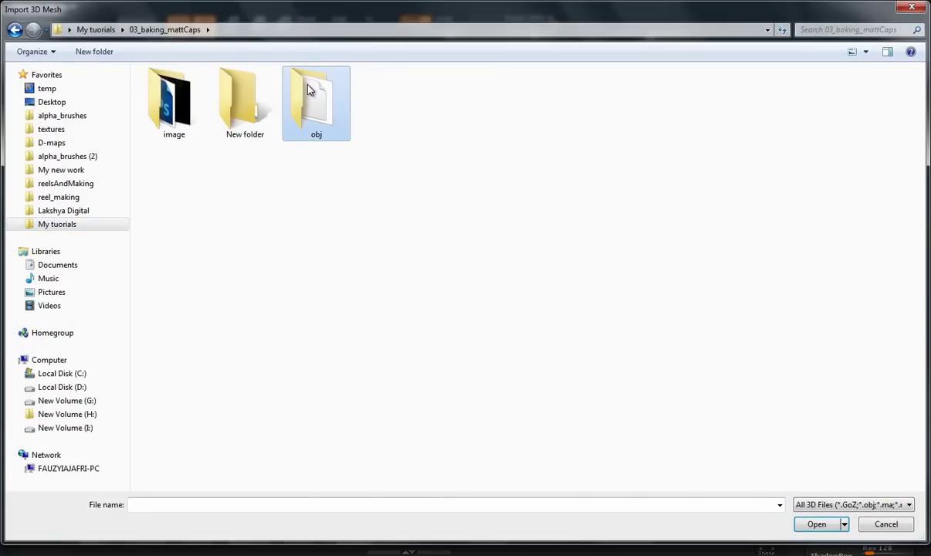
double_click(307, 90)
double_click(170, 90)
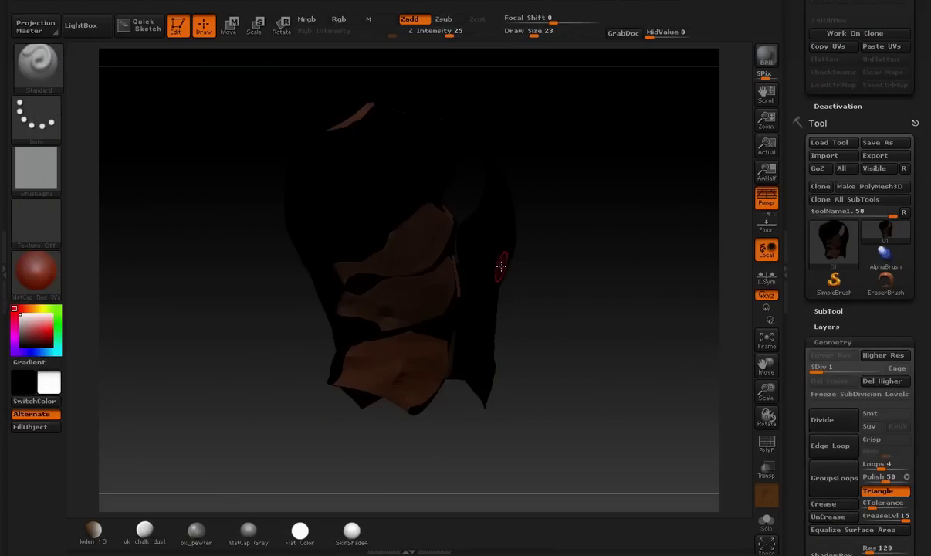
Turn off the old texture map on the imported vest and expand its Polypaint settings.
left_click_drag(628, 329, 560, 338)
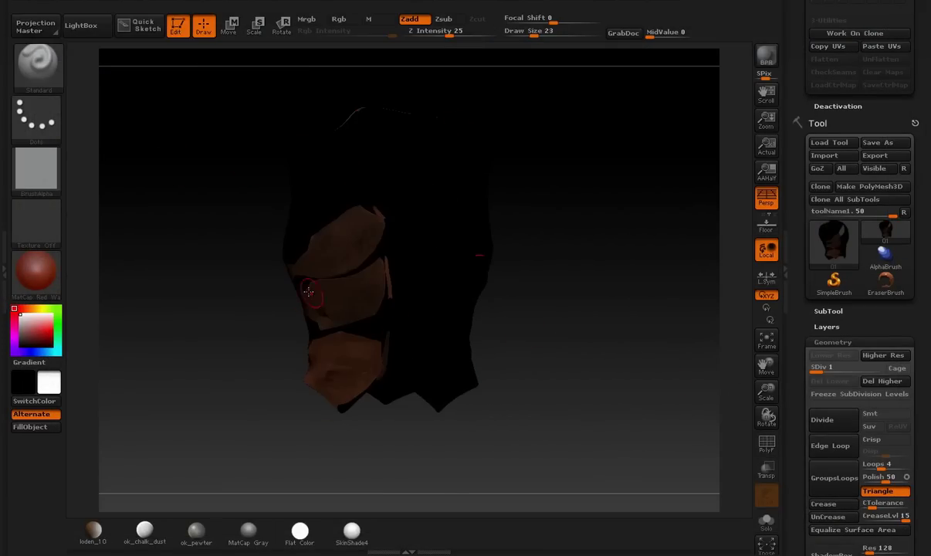
left_click_drag(498, 409, 561, 420)
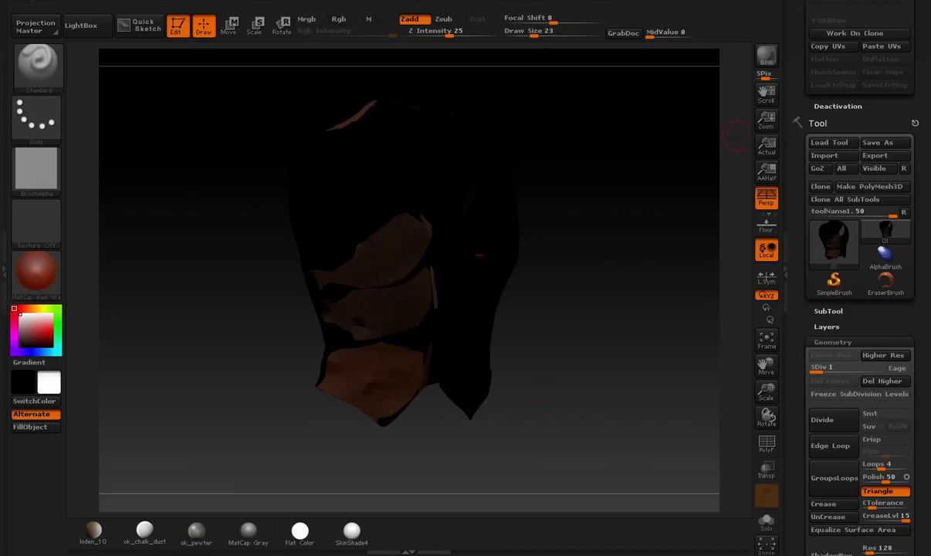
left_click_drag(929, 373, 929, 124)
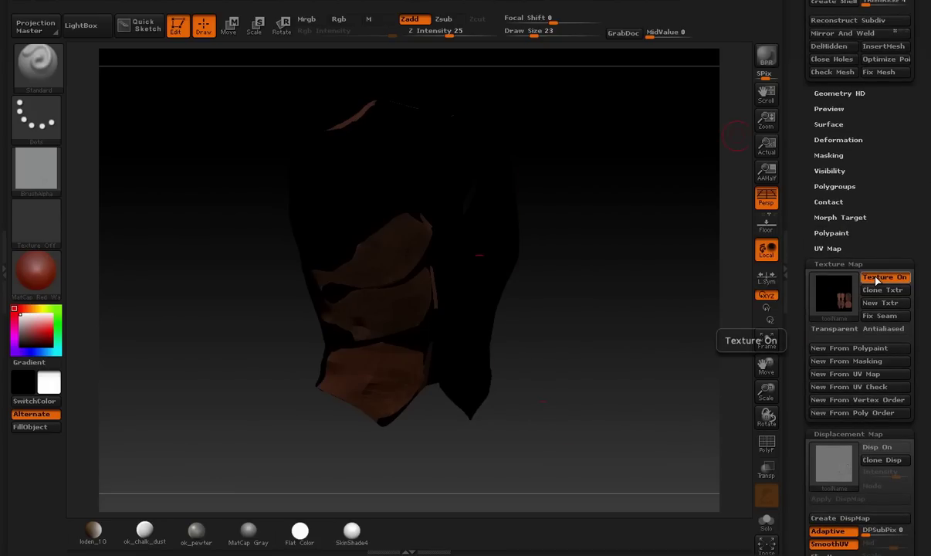
left_click(876, 281)
left_click(845, 233)
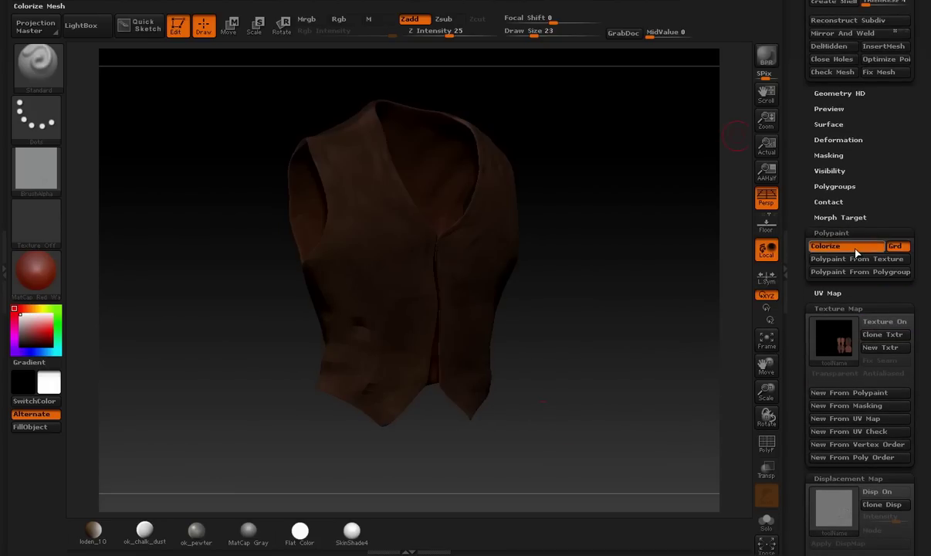
Raise the vest to its highest subdivision level and create a new texture map from the polypaint.
left_click_drag(603, 260, 656, 295)
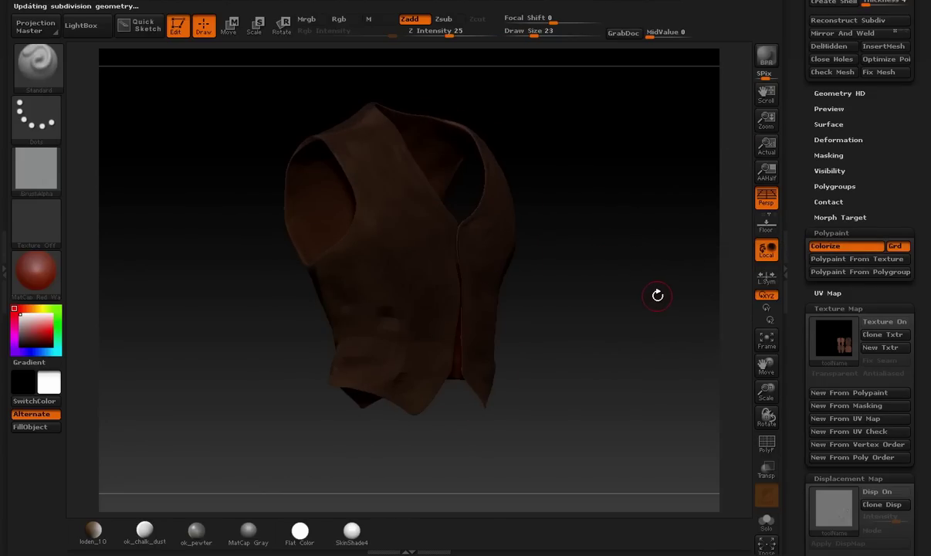
mouse_move(928, 272)
left_mouse_down()
mouse_move(929, 331)
mouse_move(928, 281)
left_mouse_up()
left_click_drag(929, 348, 929, 243)
left_click_drag(929, 404, 920, 378)
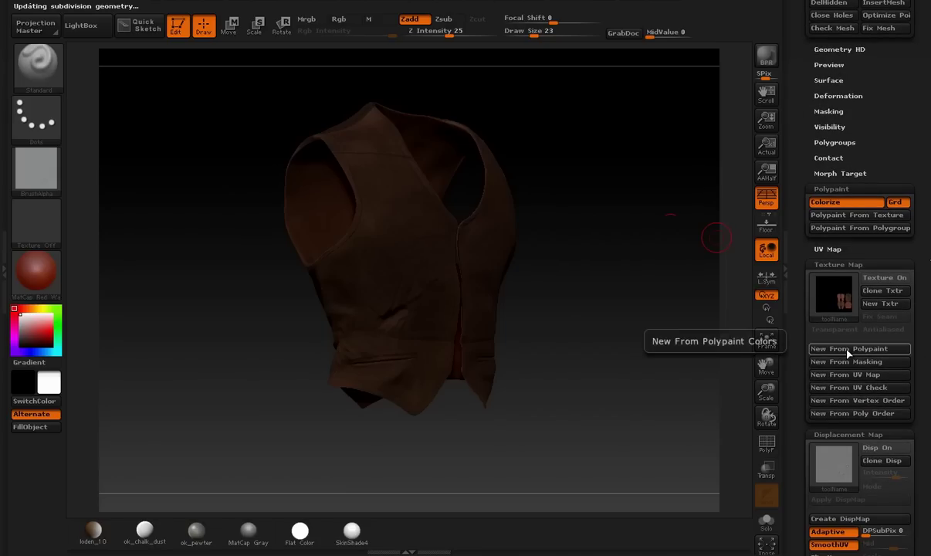
left_click(855, 245)
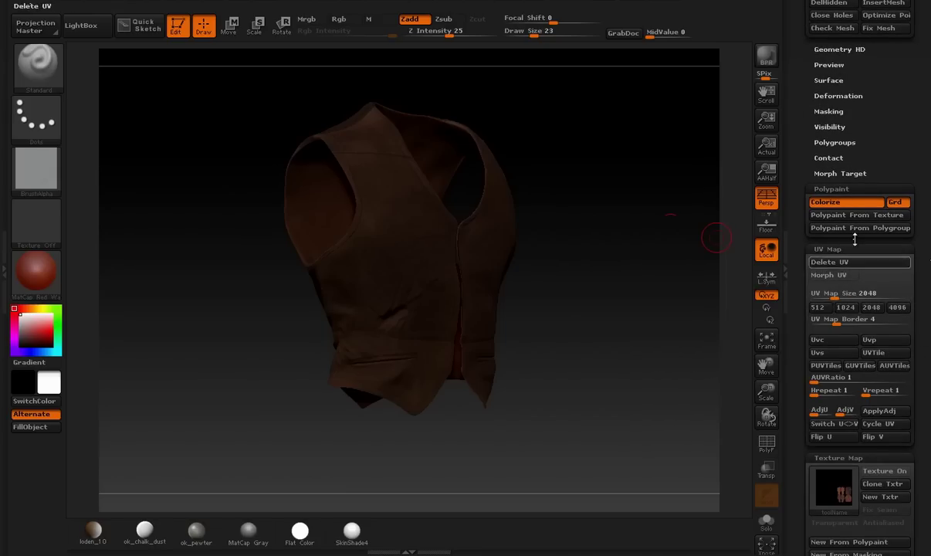
left_click(854, 245)
left_click_drag(912, 303, 912, 265)
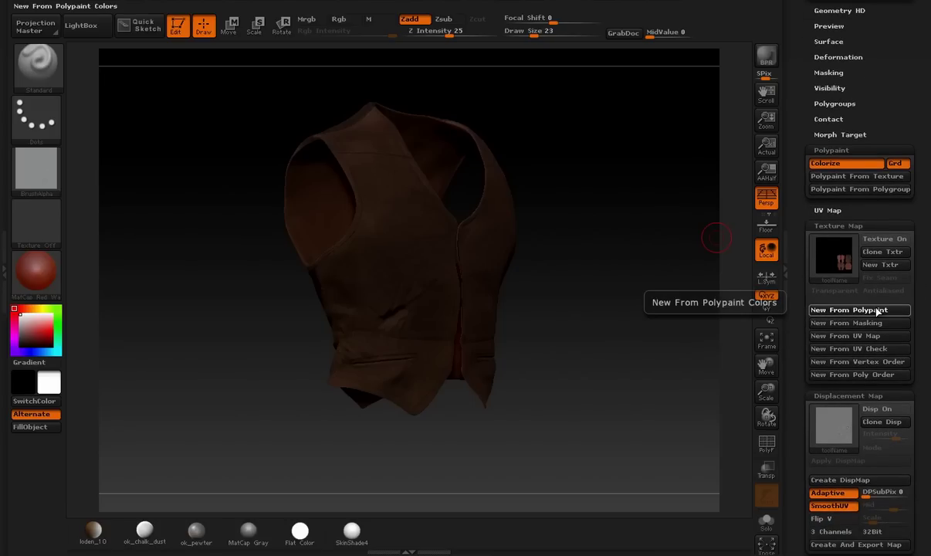
left_click(876, 311)
mouse_move(820, 268)
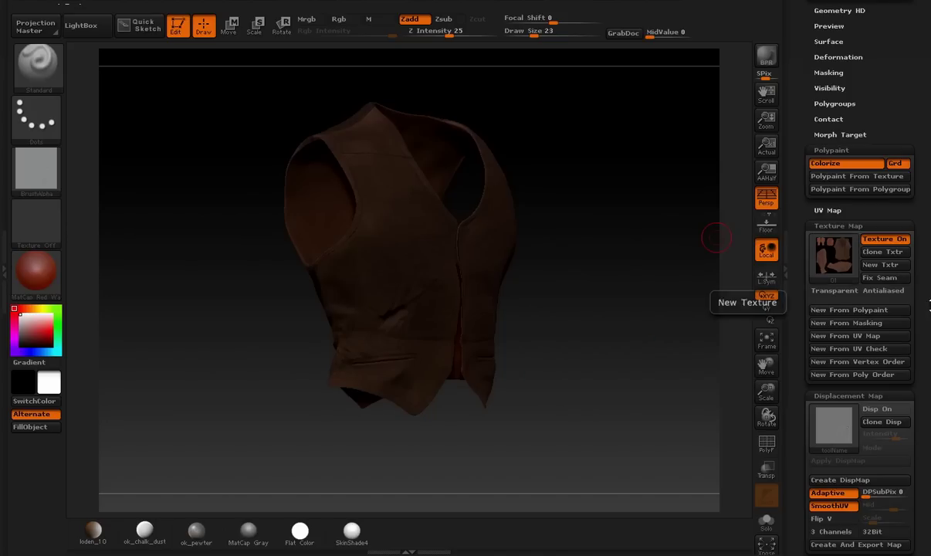
Try to create a displacement map at the highest subdivision level with Adaptive and SmoothUV enabled.
left_click_drag(924, 376, 927, 272)
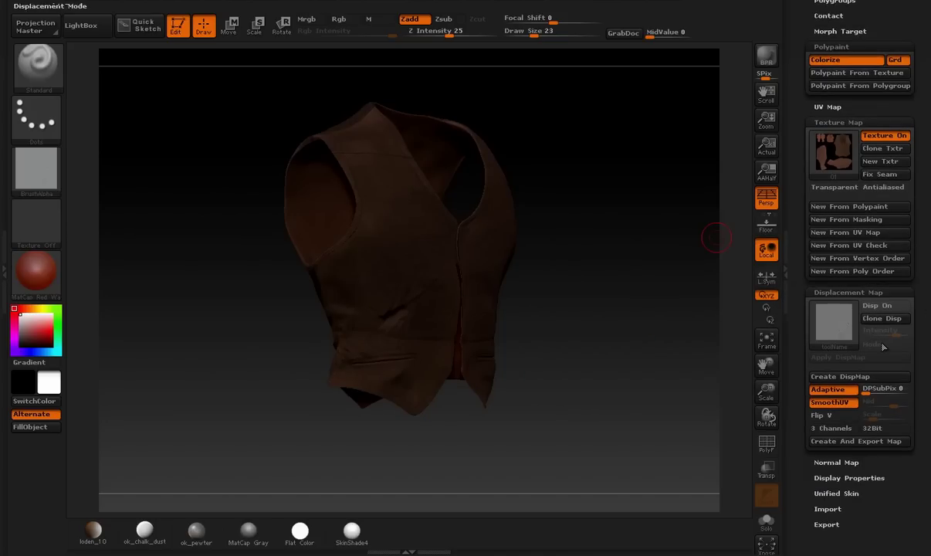
left_click(843, 405)
left_click(837, 389)
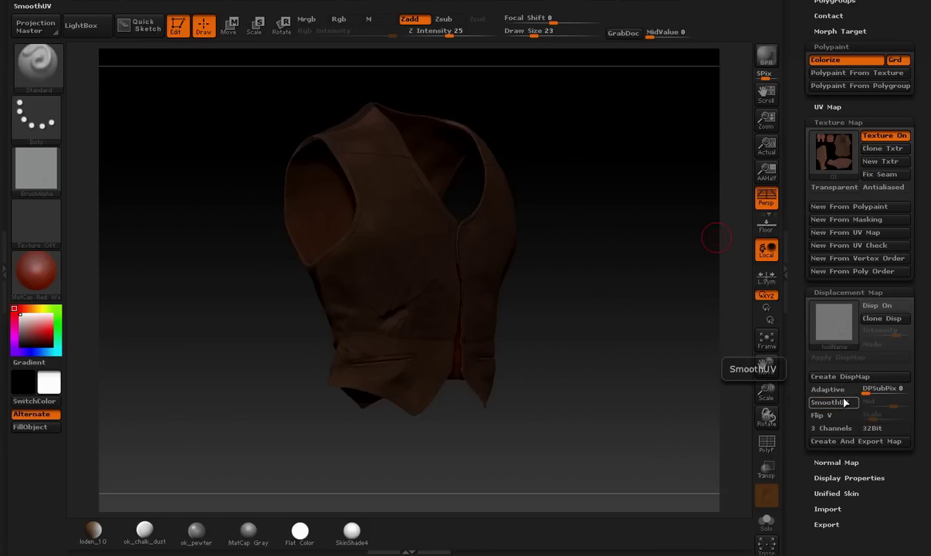
left_click(827, 389)
left_click(829, 402)
left_click(864, 377)
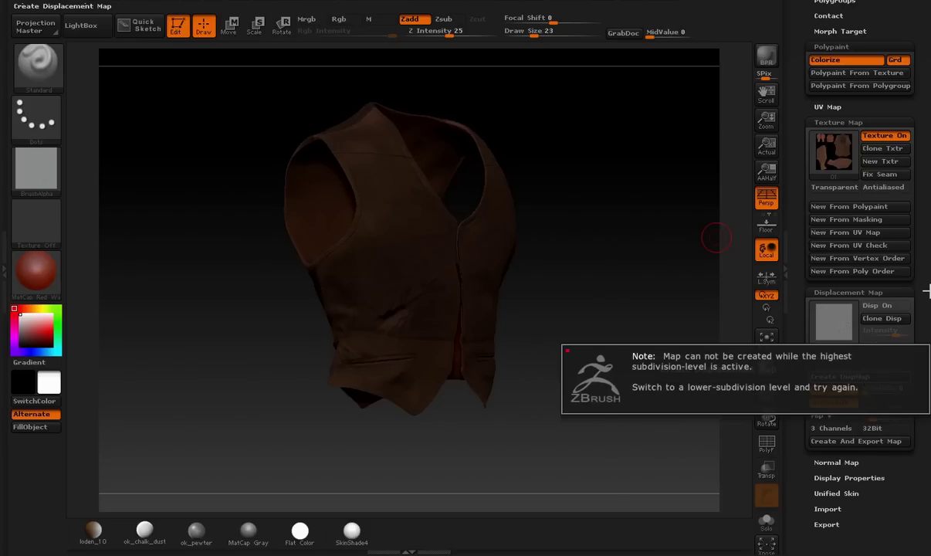
left_click(849, 377)
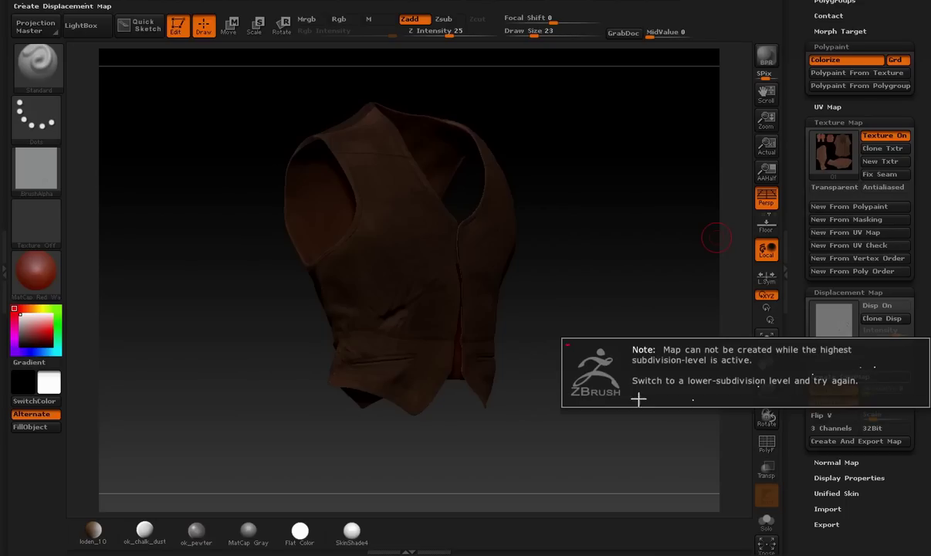
Lower the vest to subdivision level 1 and create its displacement map with Adaptive and SmoothUV enabled.
key("shift")
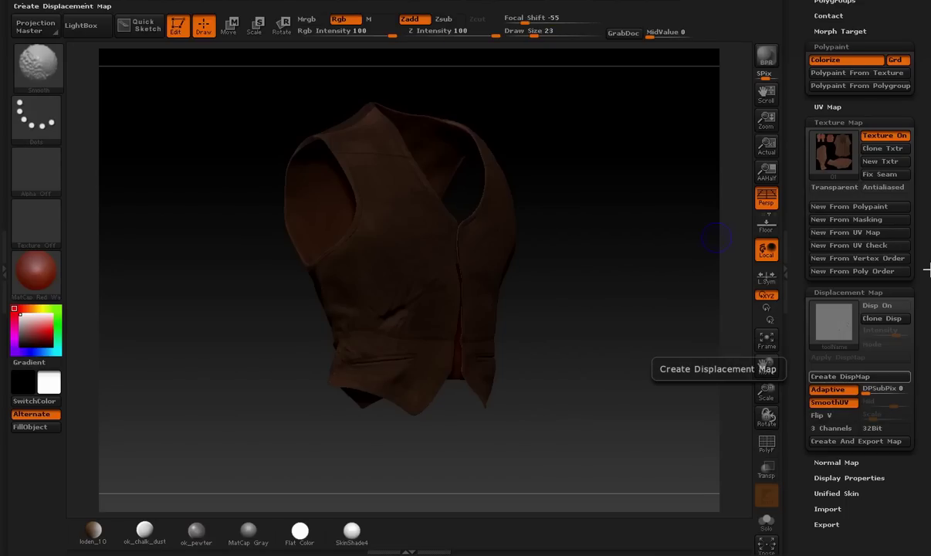
left_click_drag(928, 269, 929, 354, "shift")
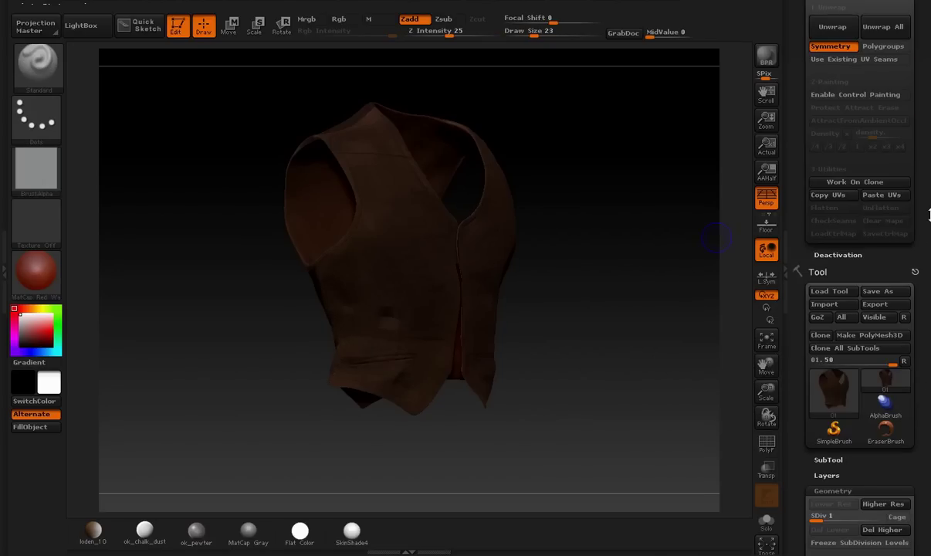
left_click_drag(929, 214, 929, 187)
left_click_drag(929, 235, 929, 151, "shift")
left_click_drag(929, 352, 929, 64)
left_click(882, 329)
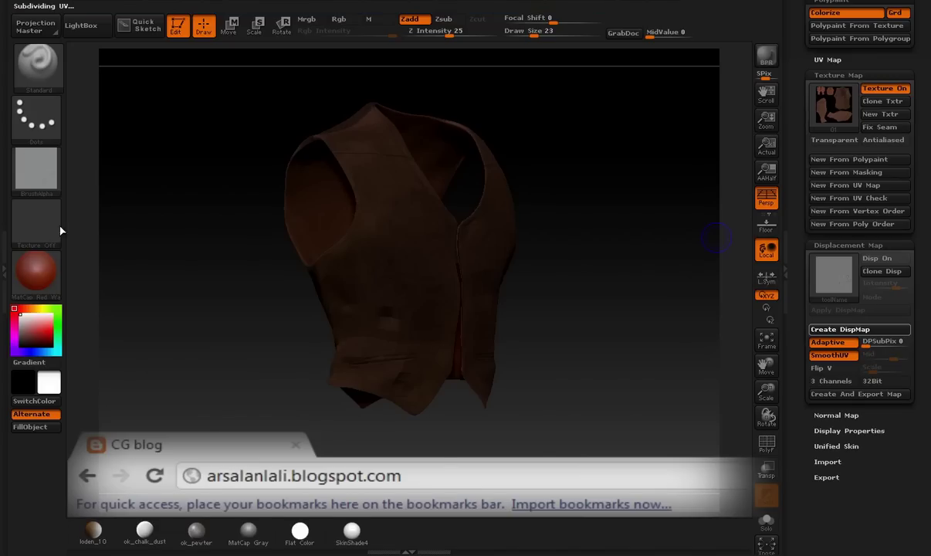
Clone the displacement map into the alpha slot and the new texture map into the texture slot.
left_click(881, 276)
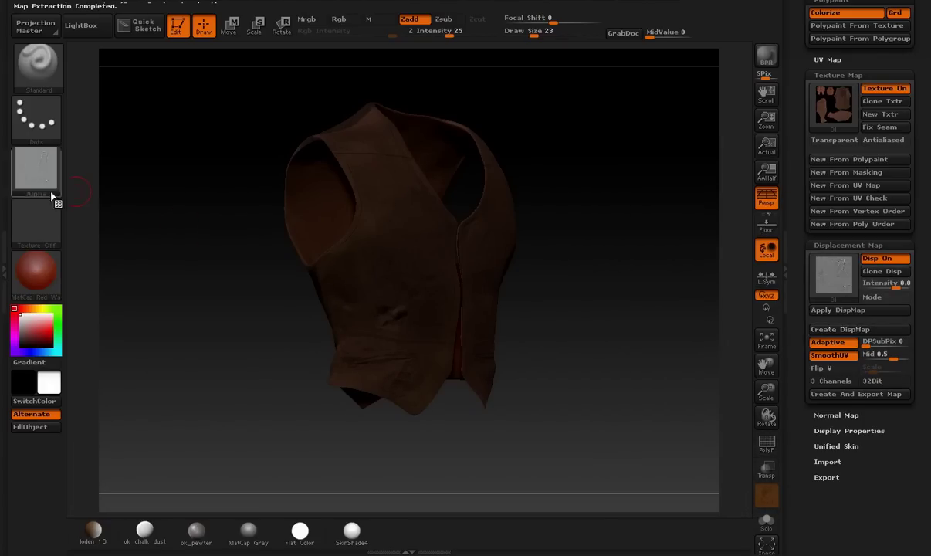
left_click(879, 101)
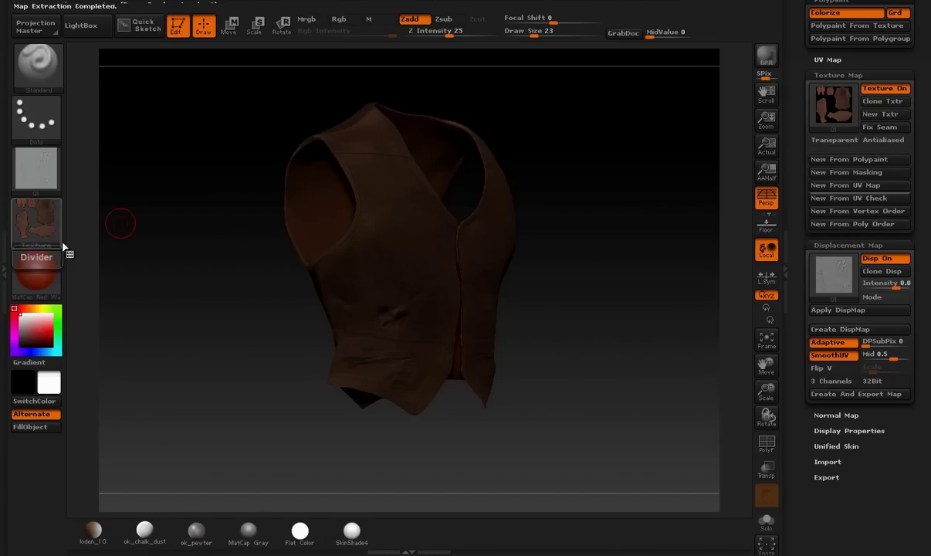
Undock the plugin palette, dock it back in the tray and look over its UV Master options.
left_click_drag(928, 142, 929, 240)
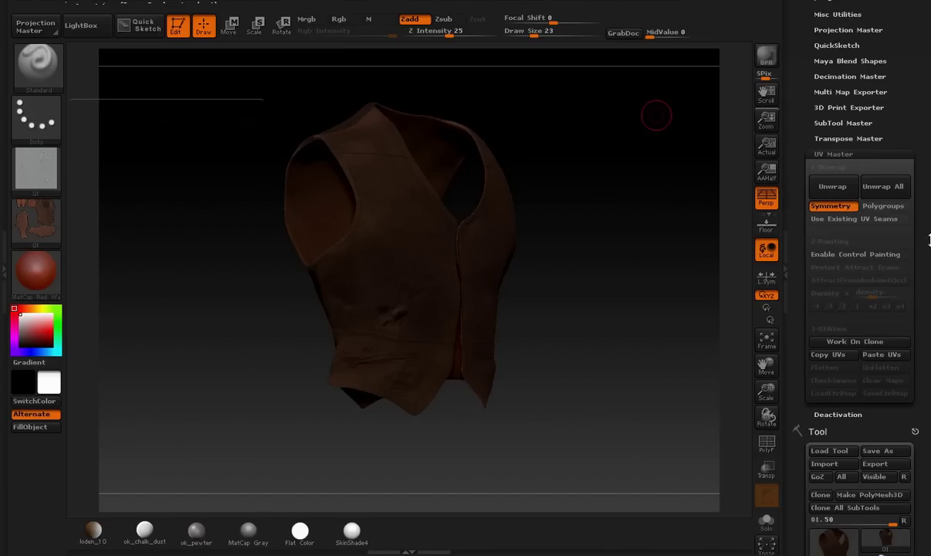
left_click(919, 3)
left_click(596, 7)
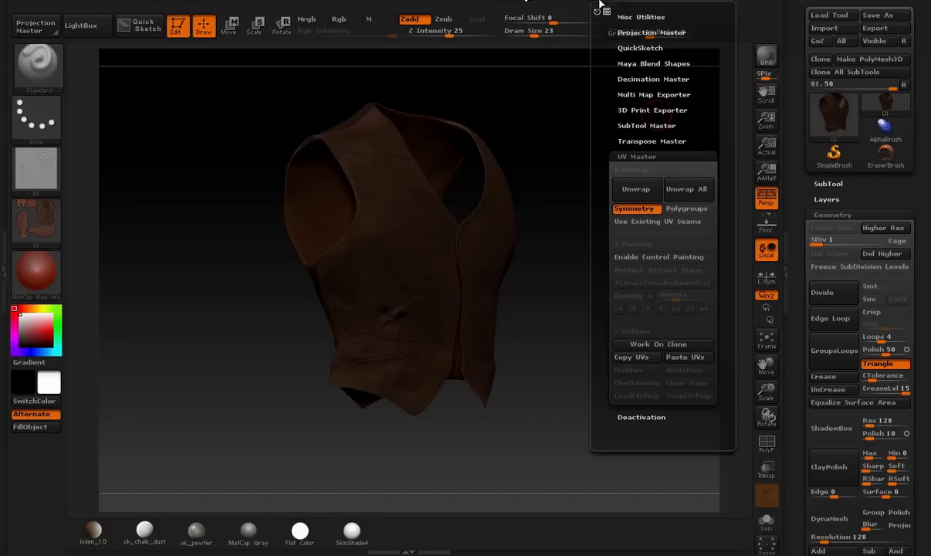
left_click(596, 13)
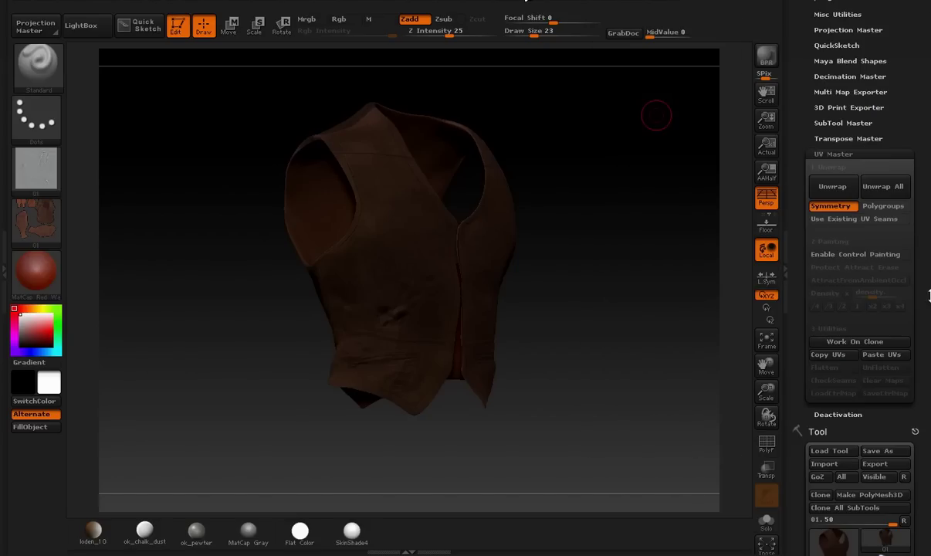
left_click(824, 154)
left_click(833, 154)
left_click_drag(929, 247, 929, 199)
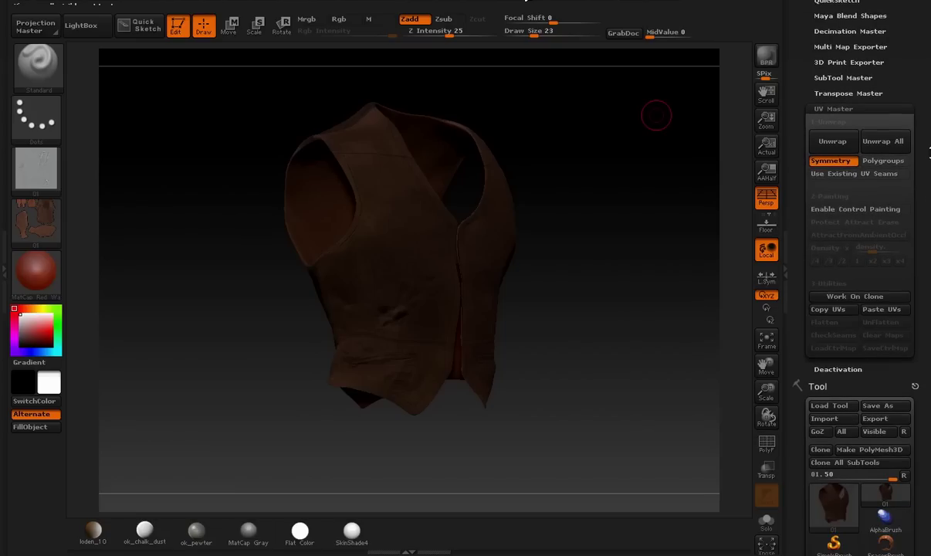
Create a working clone of the vest with UV Master and flatten the clone into its UV layout.
left_click(855, 293)
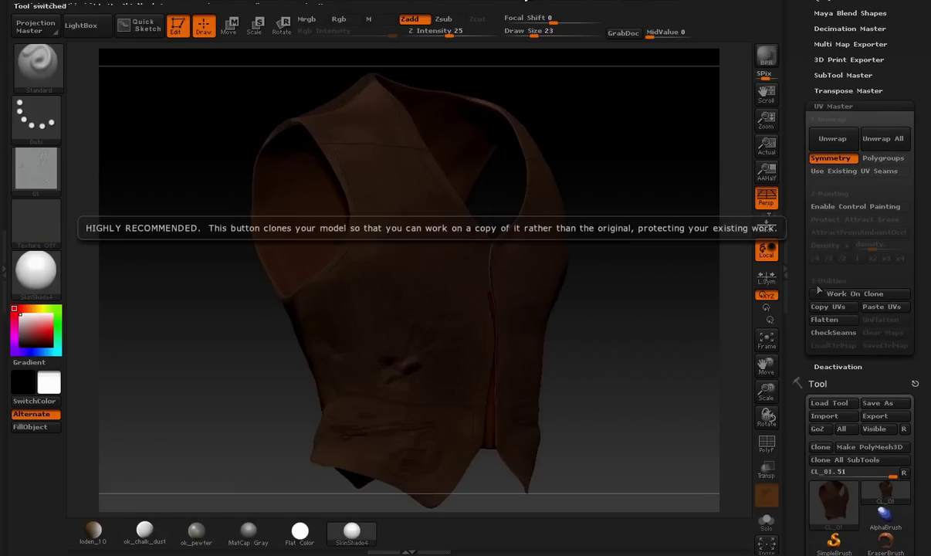
scroll(866, 289, "down", 2)
left_click(847, 273)
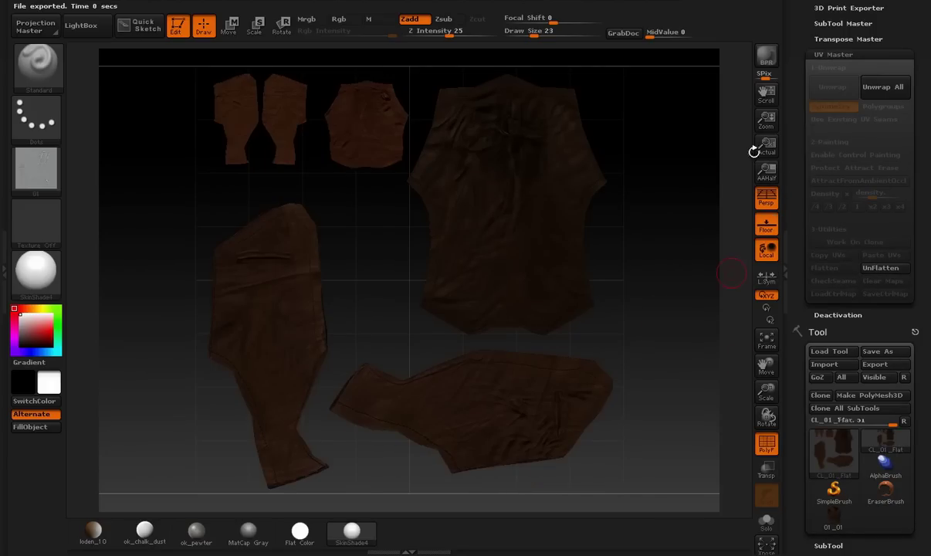
Resize the document to 2048 by 2048 with proportional sizing off, accepting the non-undoable resize.
left_click_drag(773, 119, 600, 209)
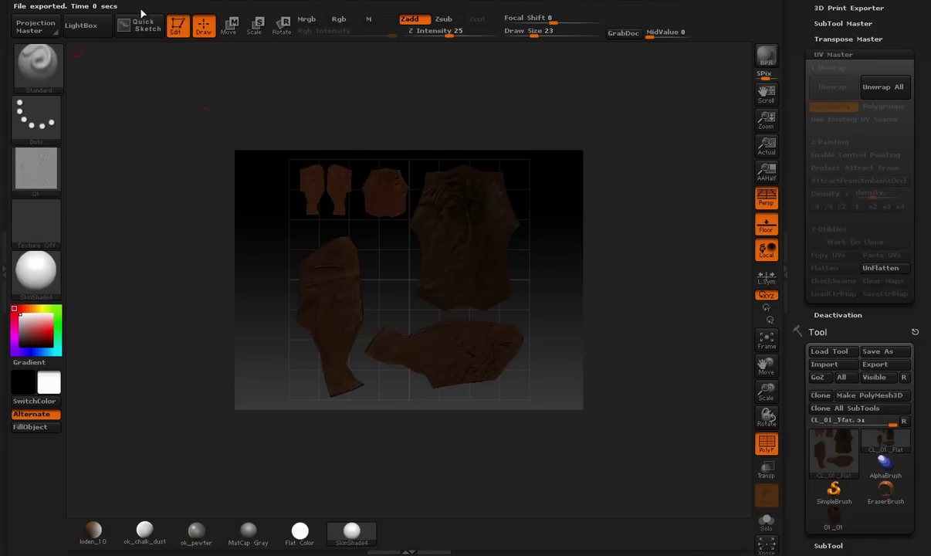
left_click(90, 6)
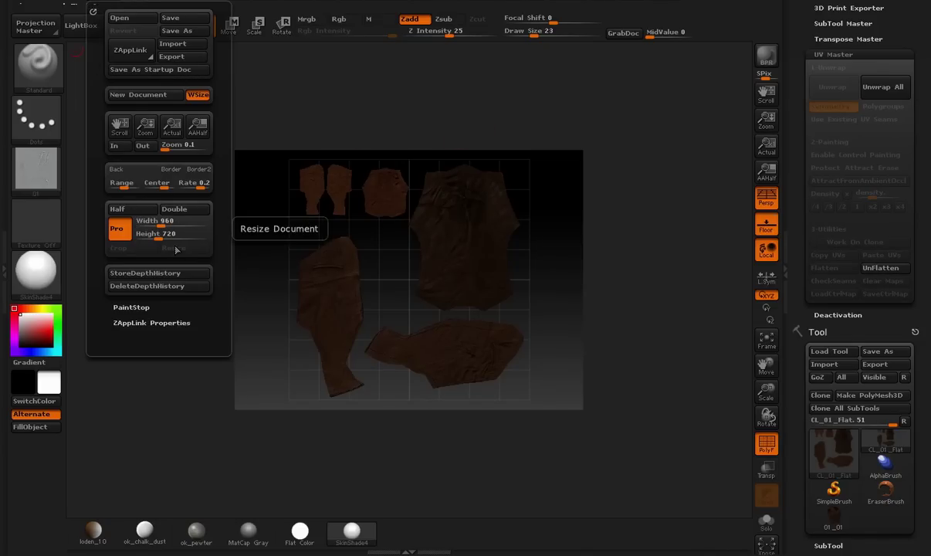
left_click(122, 233)
type("2048")
key("Return")
key("Tab")
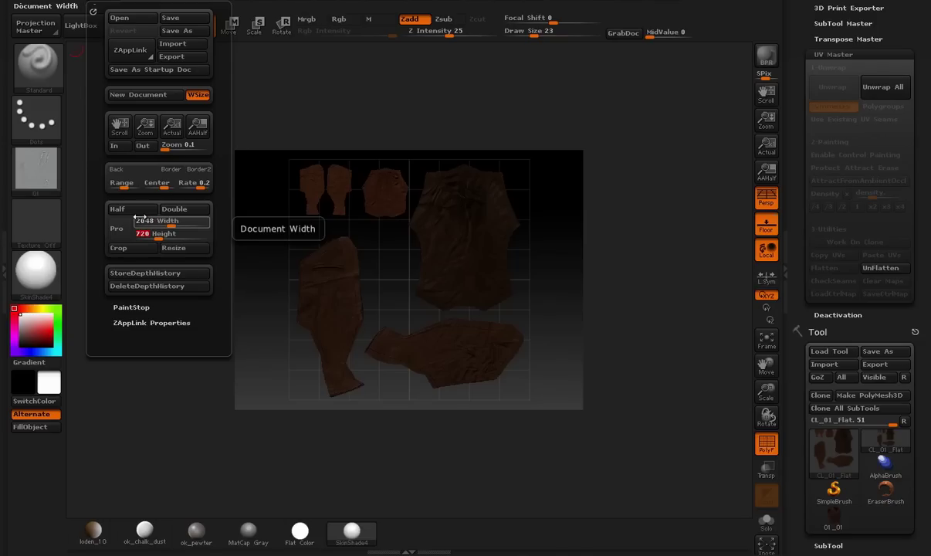
type("2048")
key("Return")
left_click(174, 248)
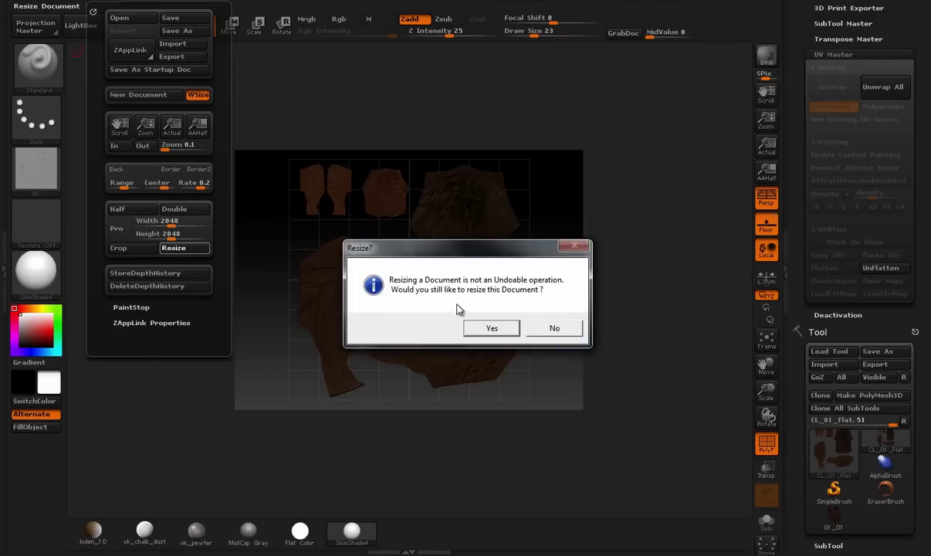
left_click(489, 328)
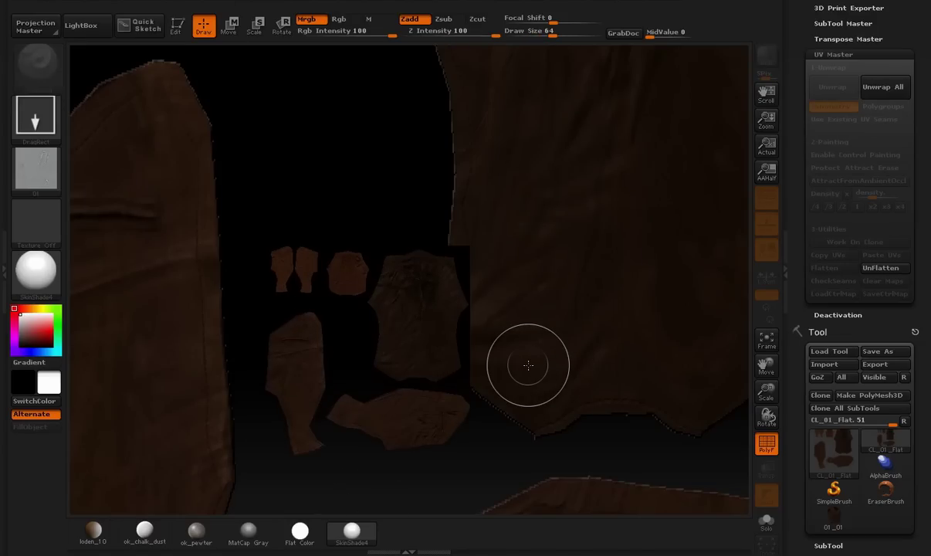
Return the flattened vest to edit mode, clear the leftover canvas copies and fit the UV layout squarely within the document.
key("t")
key("ctrl")
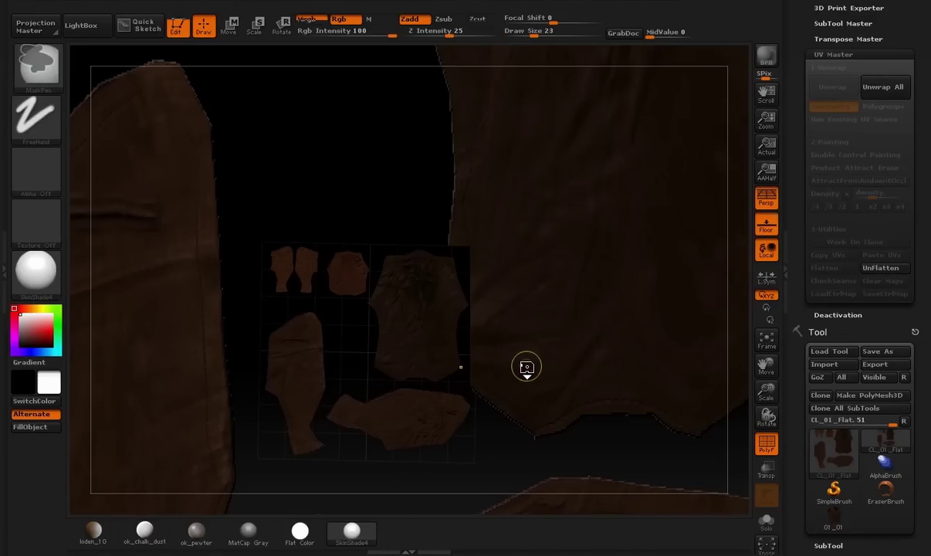
left_click_drag(765, 122, 724, 8)
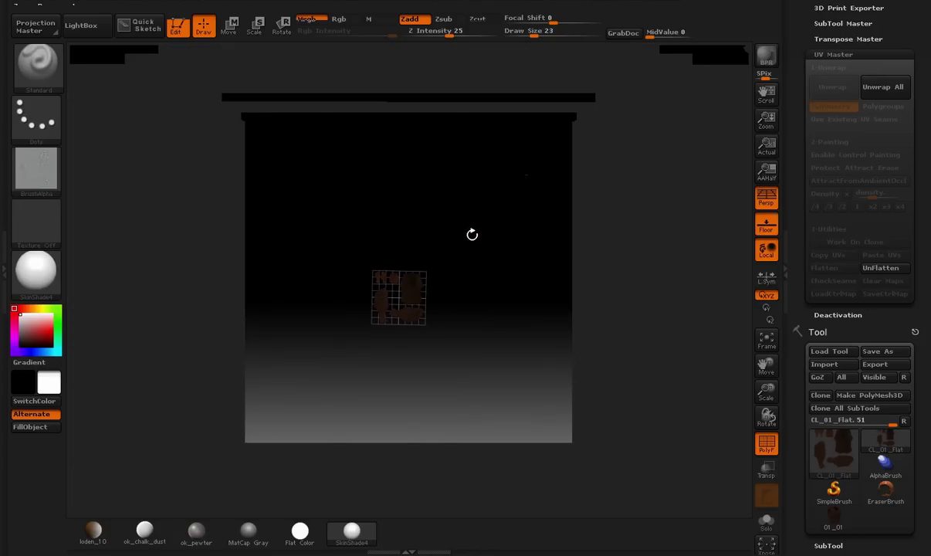
key("f")
left_click_drag(604, 261, 575, 311)
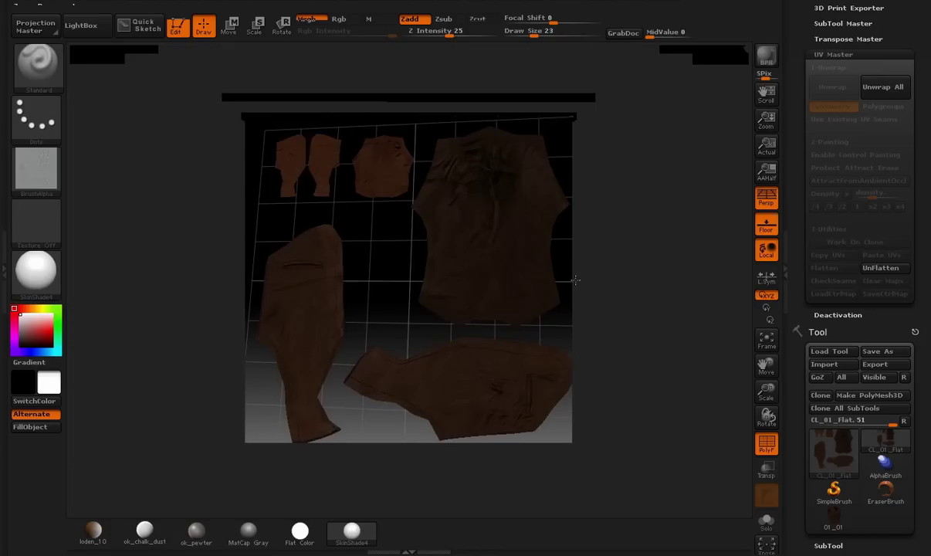
left_click(398, 278, "shift")
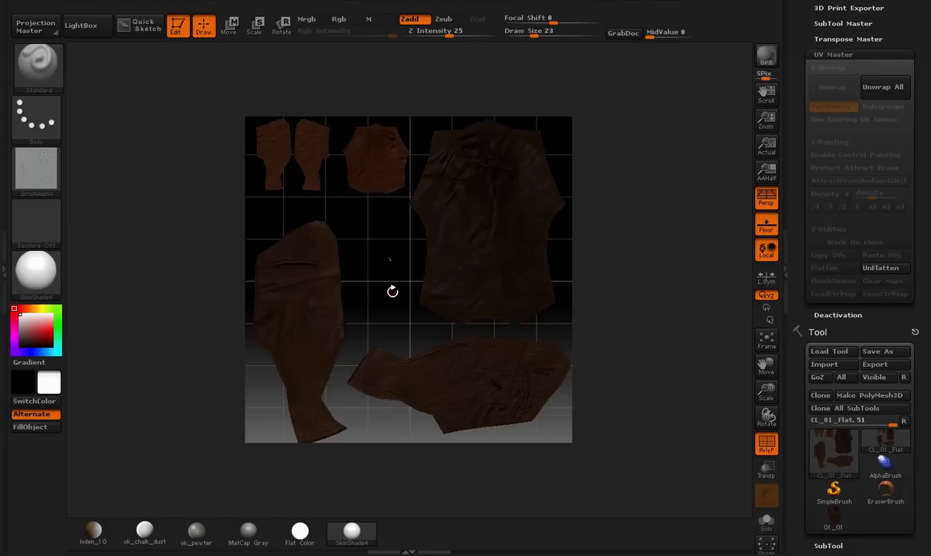
left_click_drag(370, 295, 478, 284, "alt")
key("f")
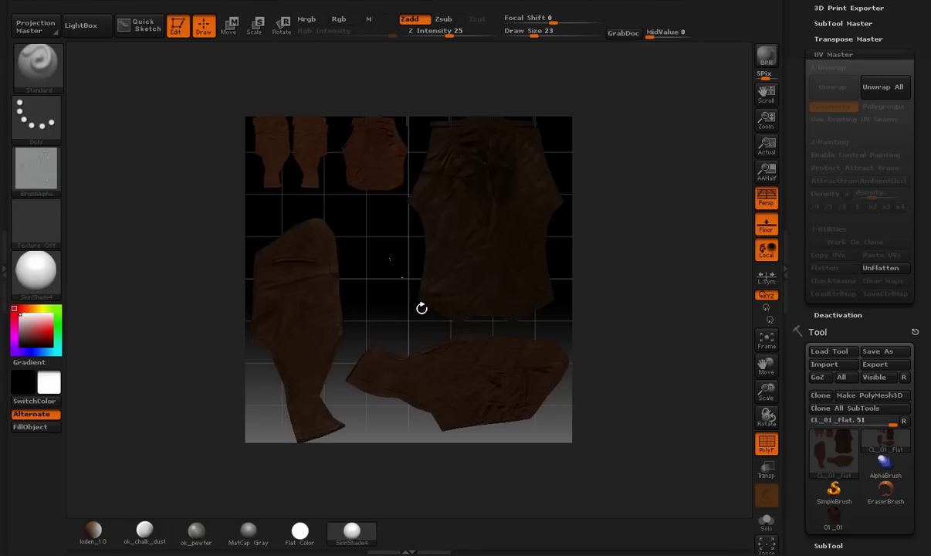
key("shift+f")
key("shift+f")
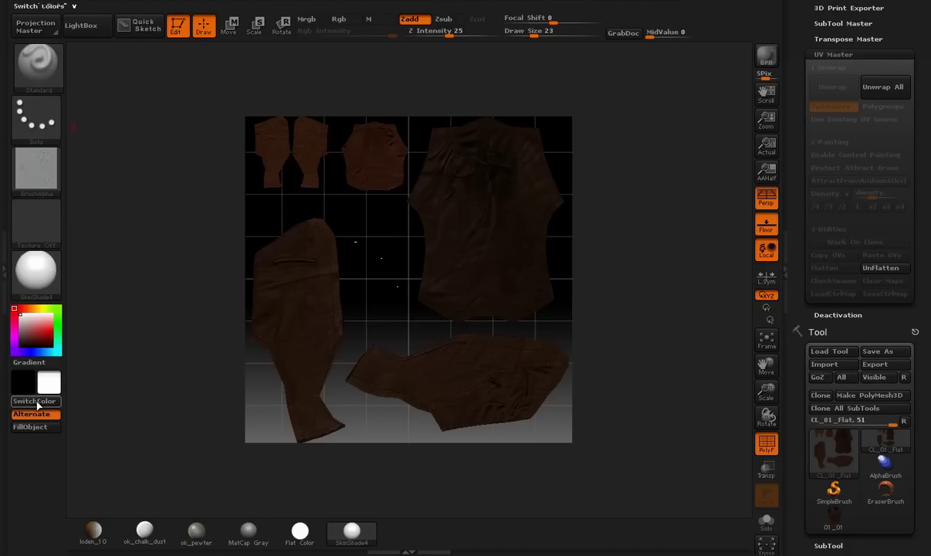
Set the document background to black and reduce its gradient range to the minimum for a solid backdrop.
left_click_drag(54, 389, 23, 463)
left_click(114, 6)
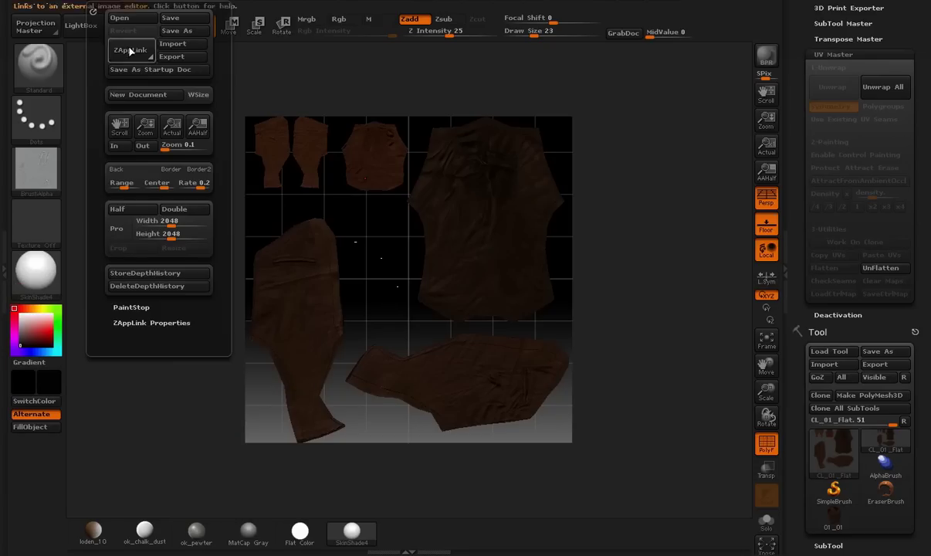
left_click(139, 170)
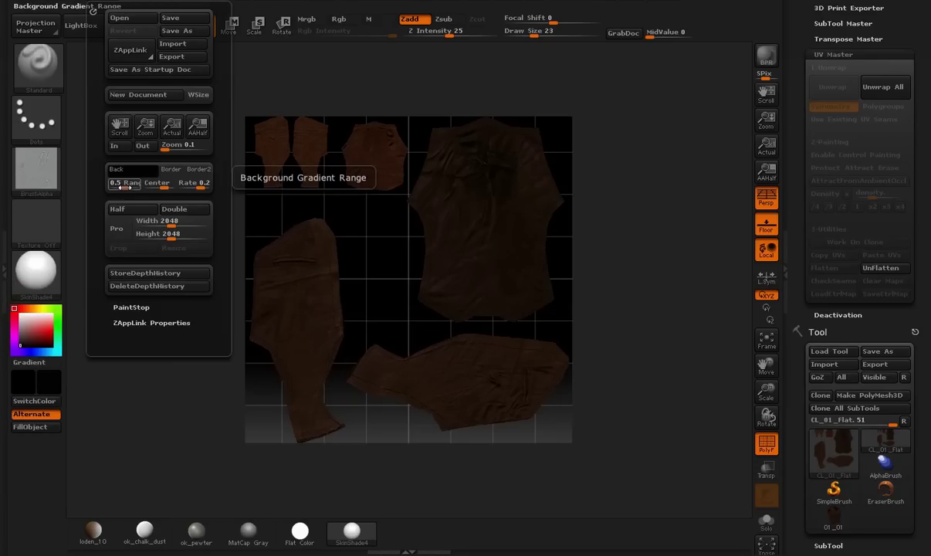
left_click_drag(114, 183, 83, 185)
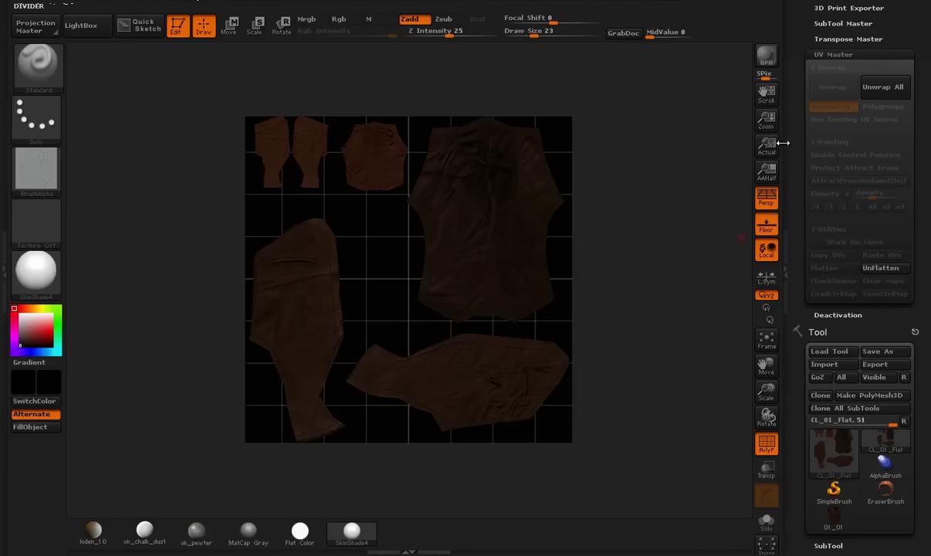
Try the SkinShade4, MatCap Gray and ok_chalk_dust materials on the flattened vest to compare their shading.
left_click_drag(766, 89, 796, 214)
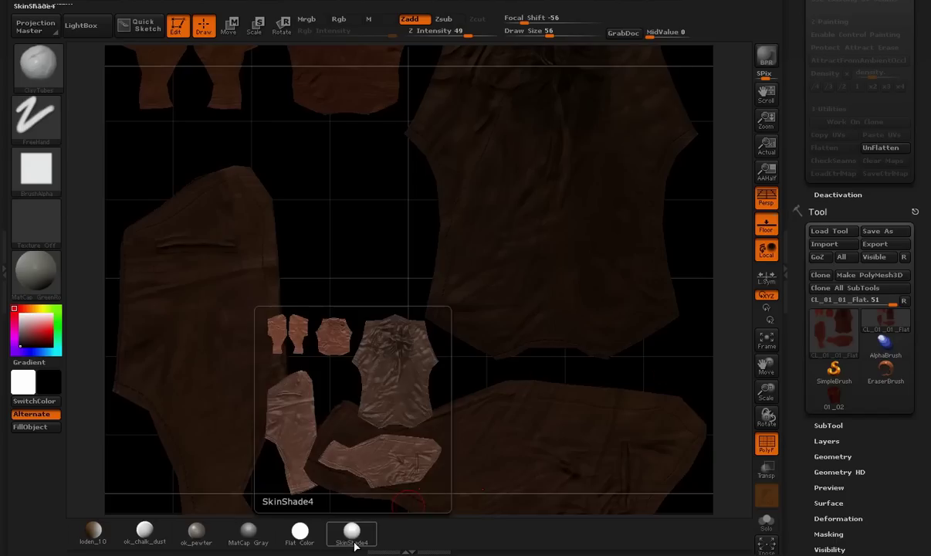
left_click(367, 542)
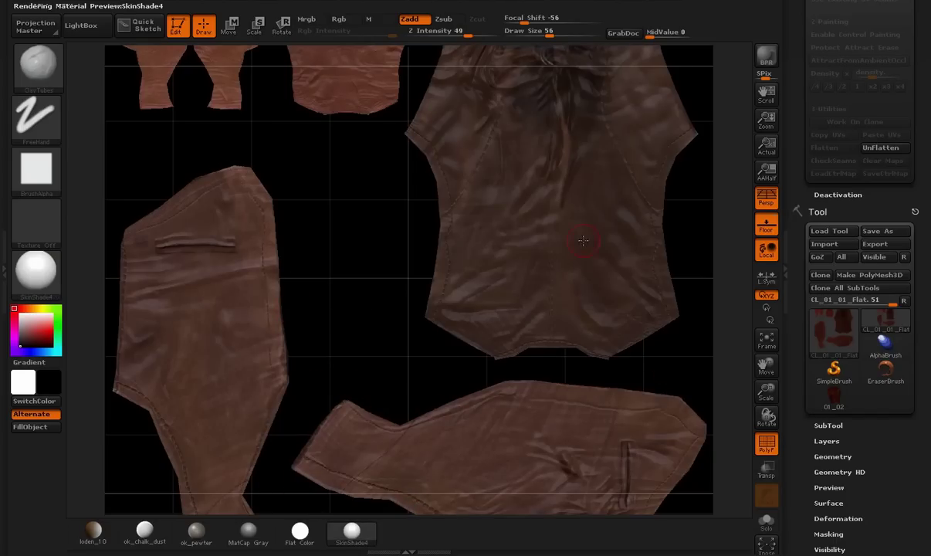
left_click(248, 530)
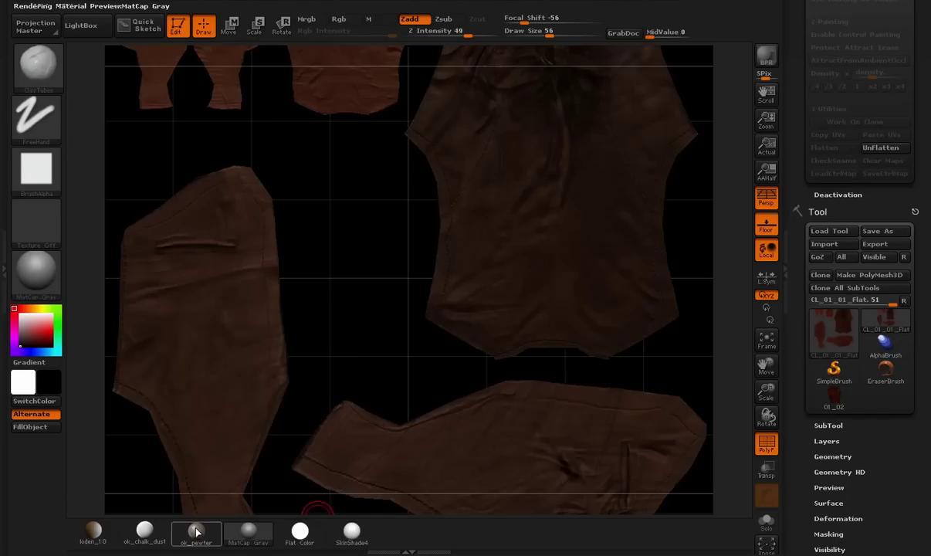
left_click(145, 529)
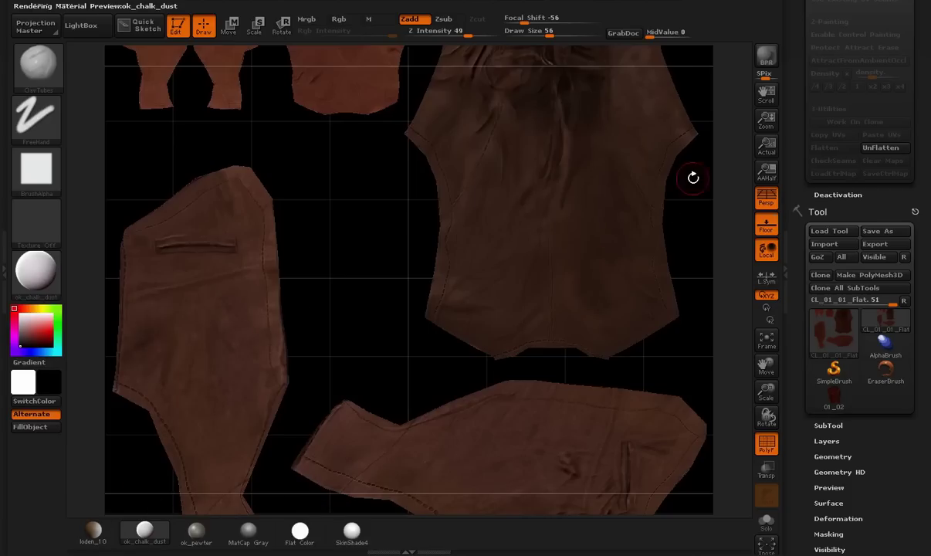
left_click(347, 531)
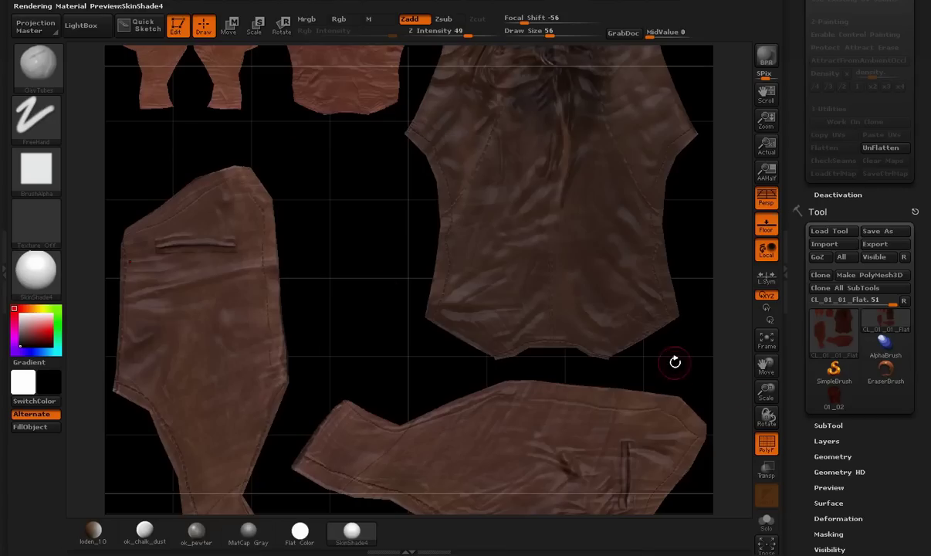
Try the SketchShaded3, MatCap Pearl Cavity and ok_chalk_dust materials from the full material library on the flattened vest.
left_click(36, 270)
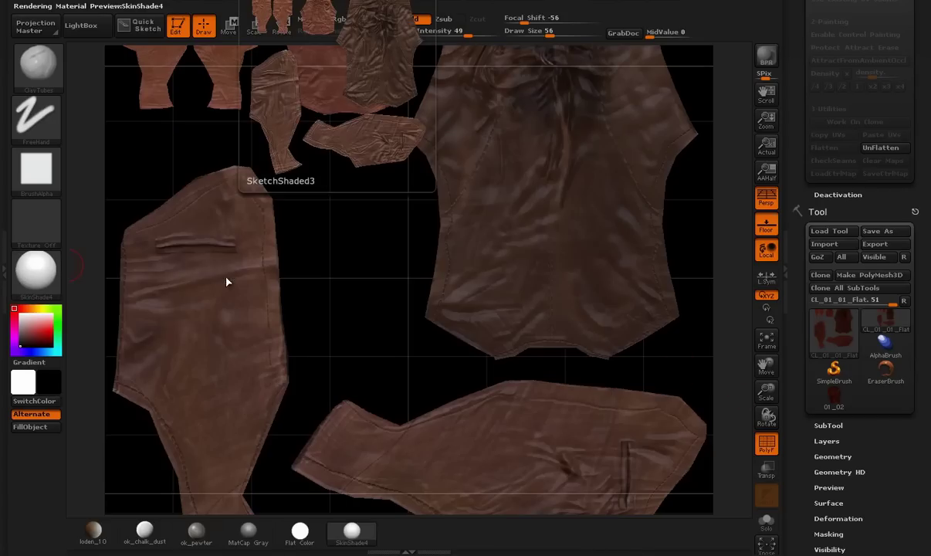
left_click(31, 257)
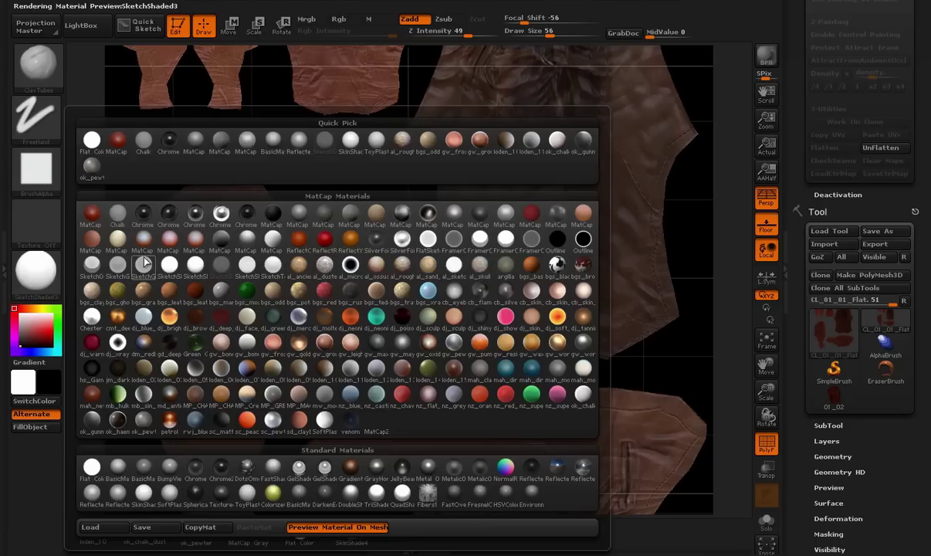
left_click(505, 218)
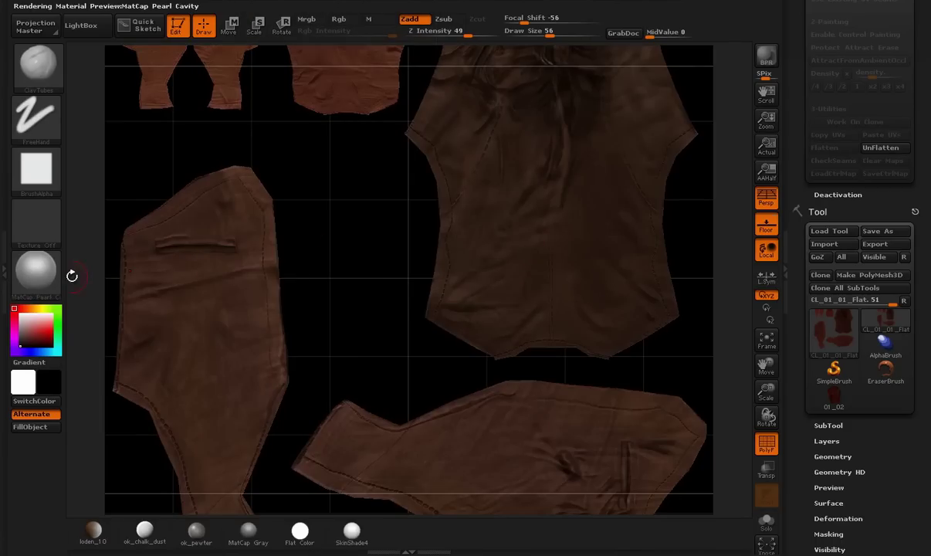
left_click(35, 268)
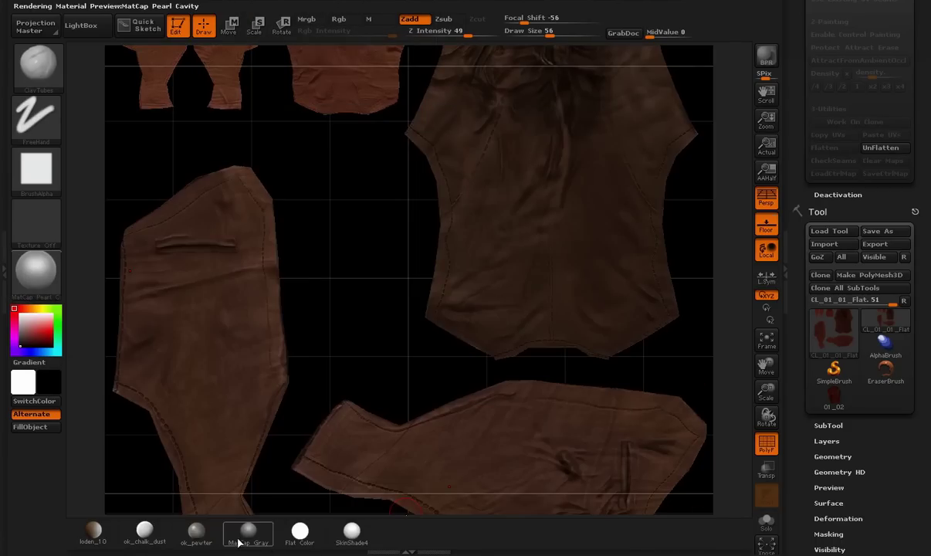
left_click(23, 262)
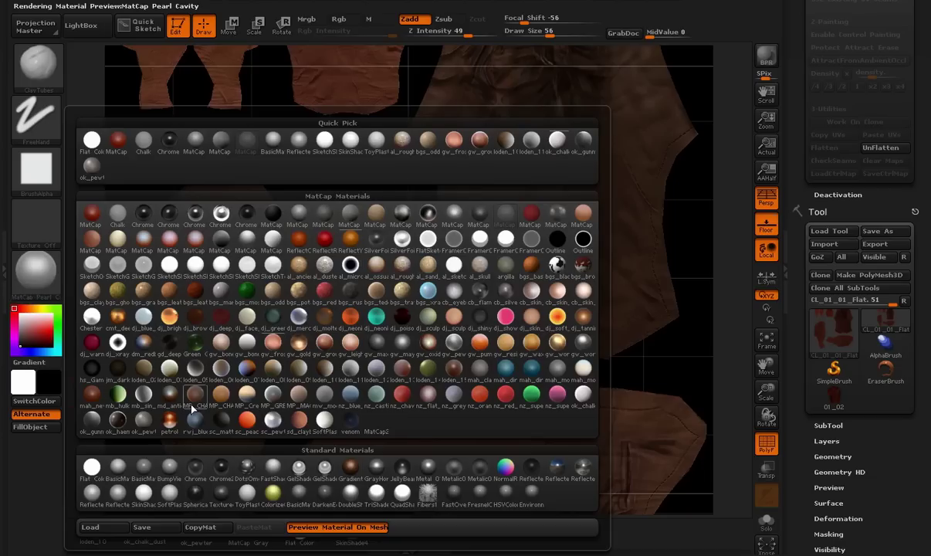
mouse_move(195, 397)
left_click(583, 394)
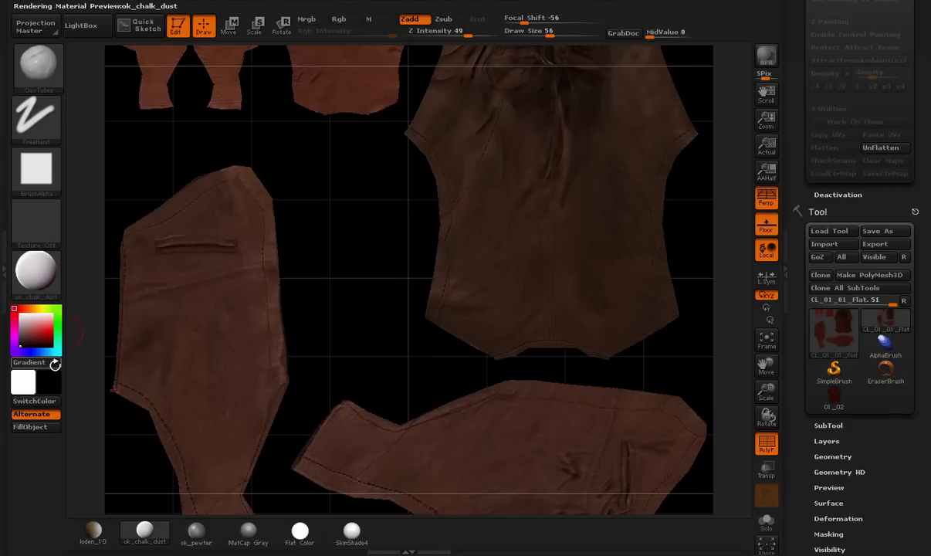
Apply the loden_10 material to the flattened vest and bring the whole document into view.
left_click(93, 532)
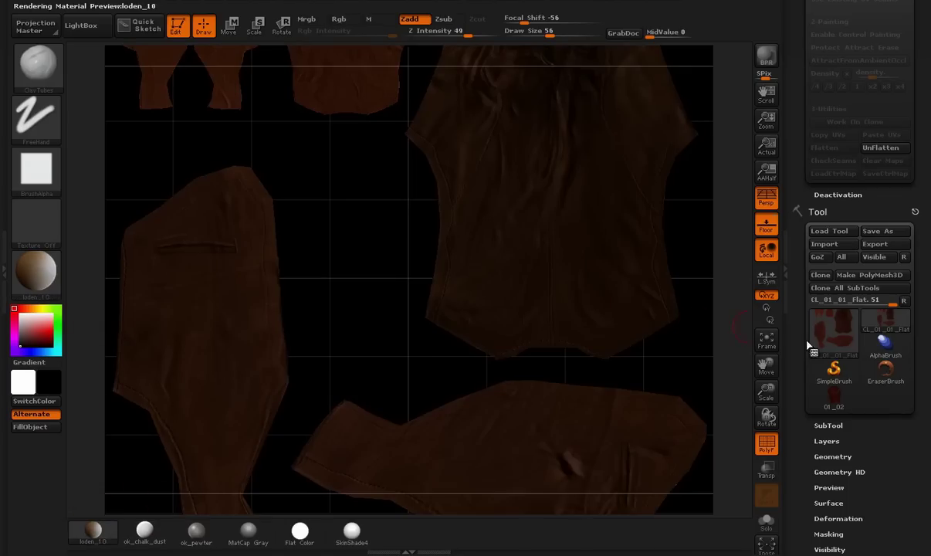
left_click_drag(929, 457, 929, 342)
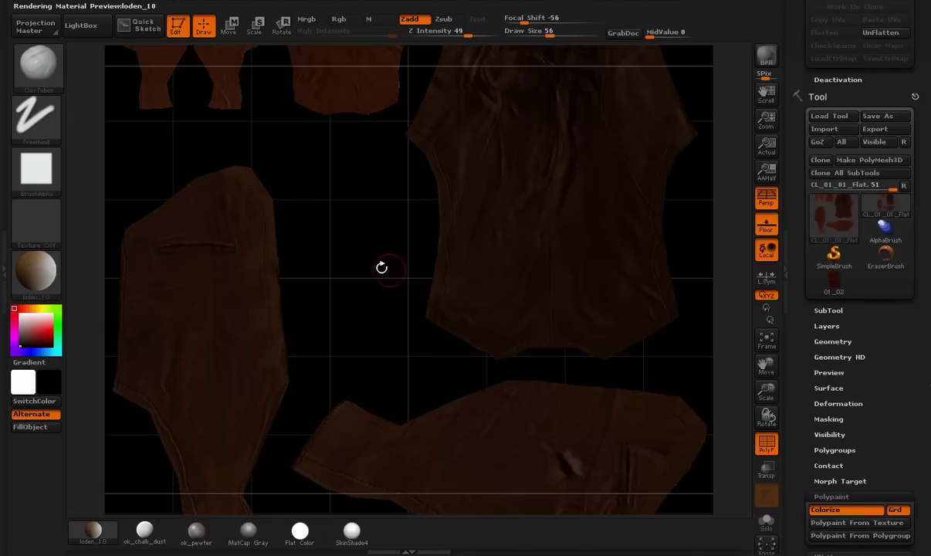
left_click_drag(766, 122, 767, 94)
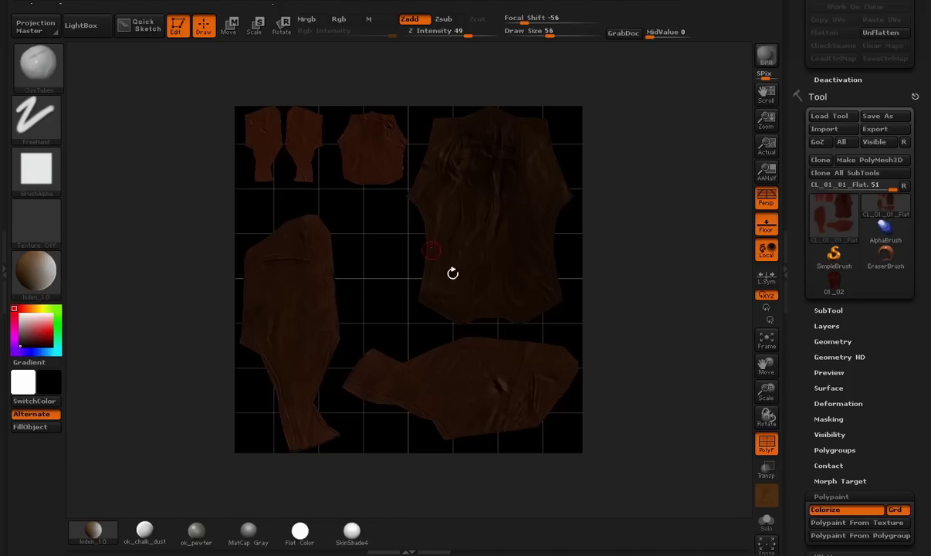
Check the orientation of the existing vest textures and rotate the flattened vest so its layout is flipped vertically.
left_click(564, 3)
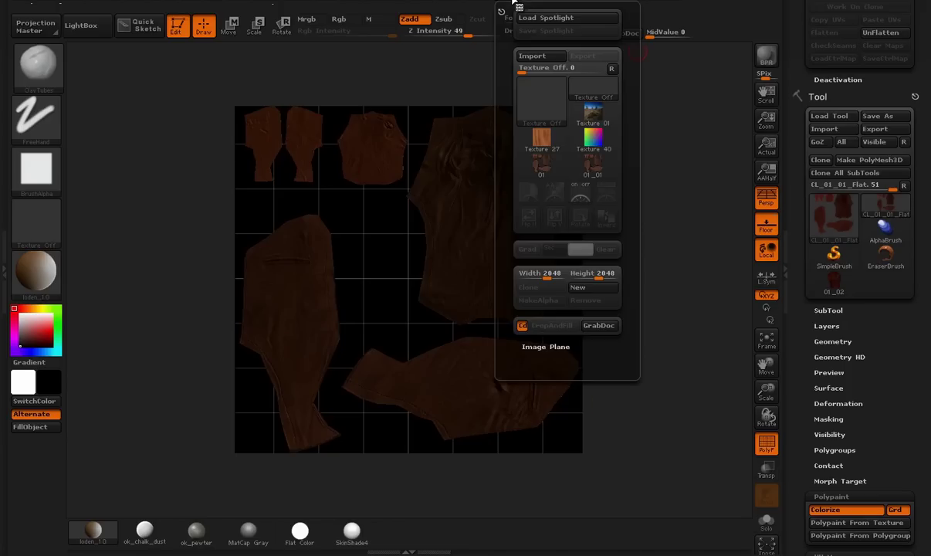
left_click(549, 176)
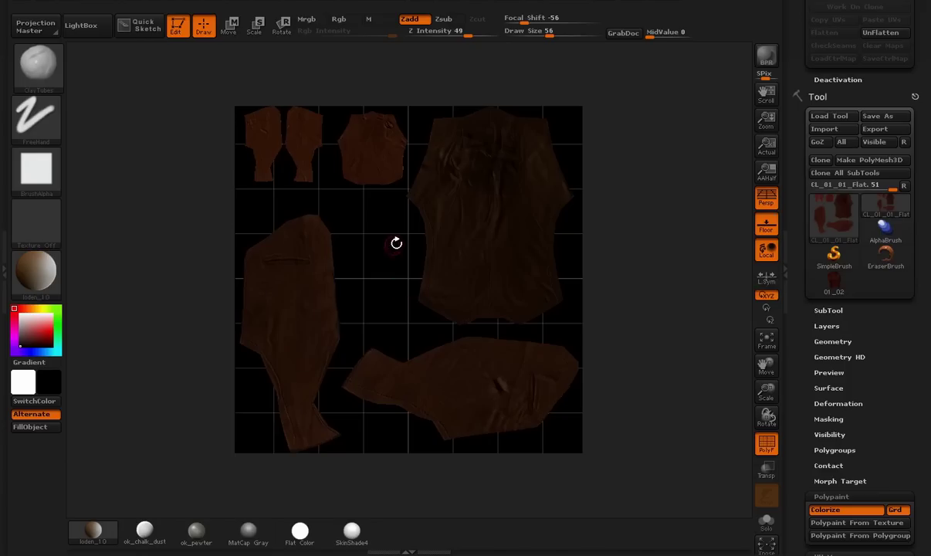
left_click_drag(392, 314, 388, 113)
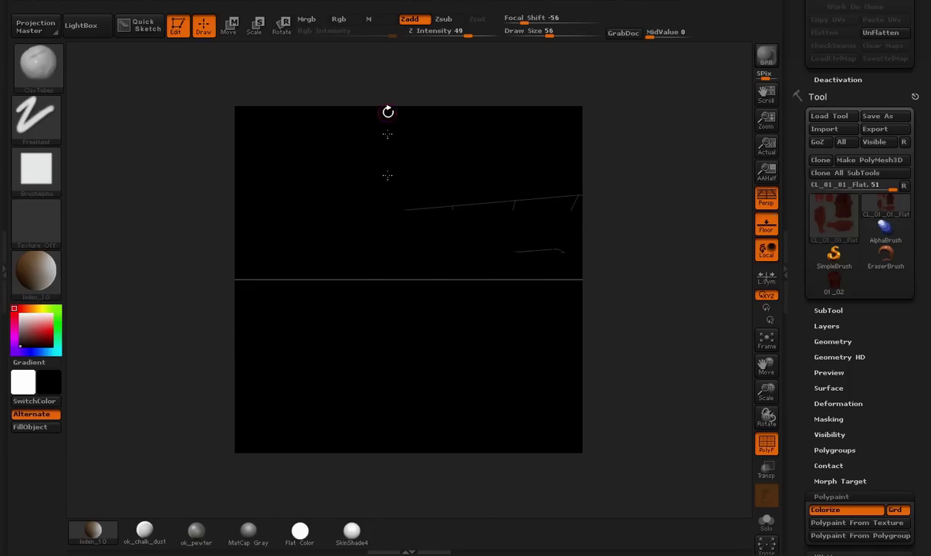
left_click_drag(409, 424, 409, 275)
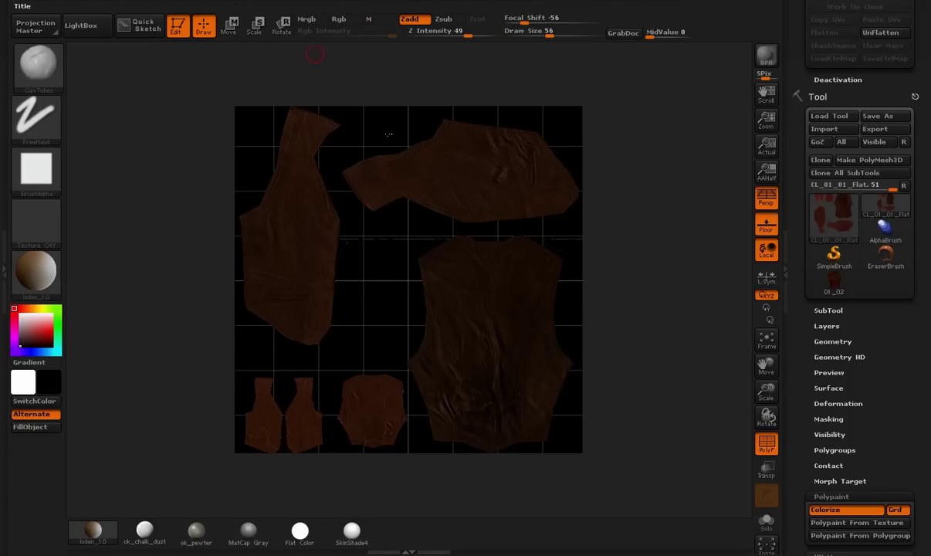
Export the loden_10 document image as Photoshop file 02.PSD into the 03_baking_mattCaps image folder, replacing the existing file.
left_click(108, 4)
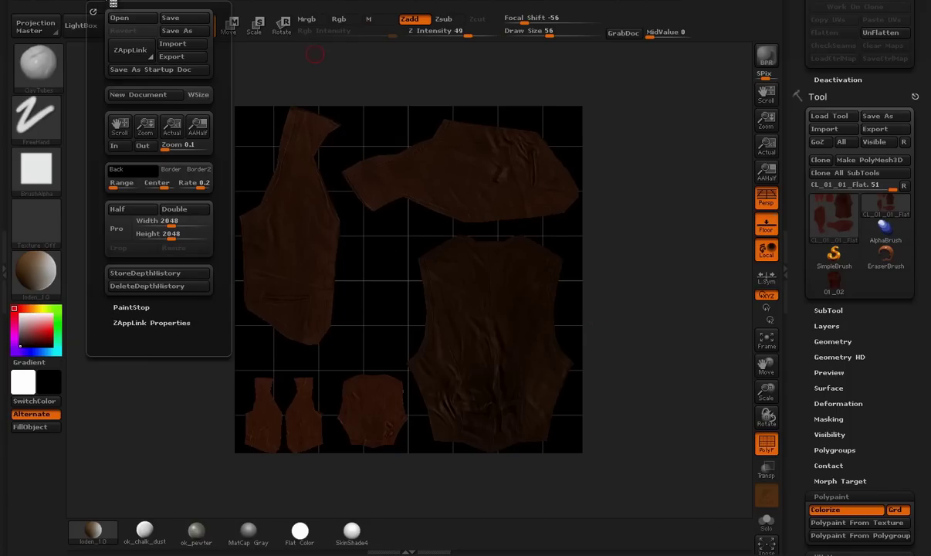
left_click(183, 55)
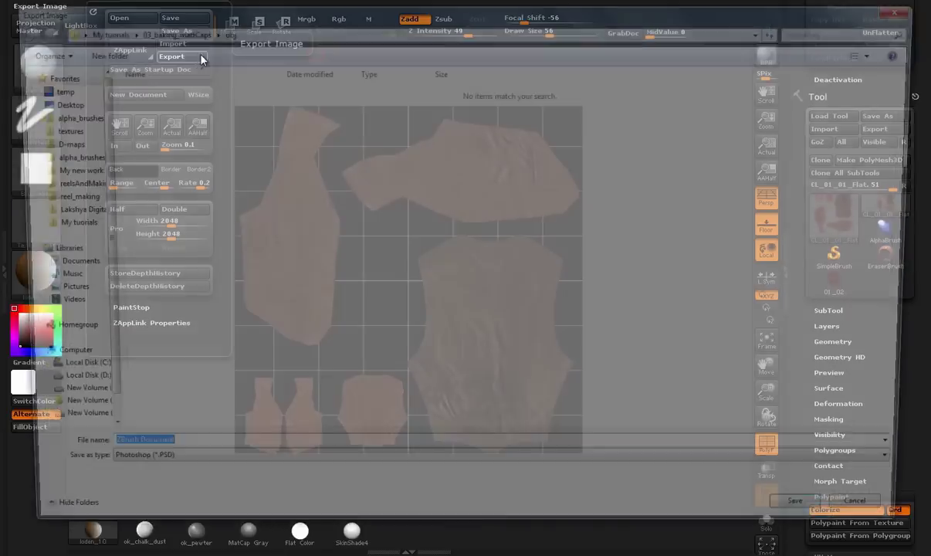
left_click(69, 179)
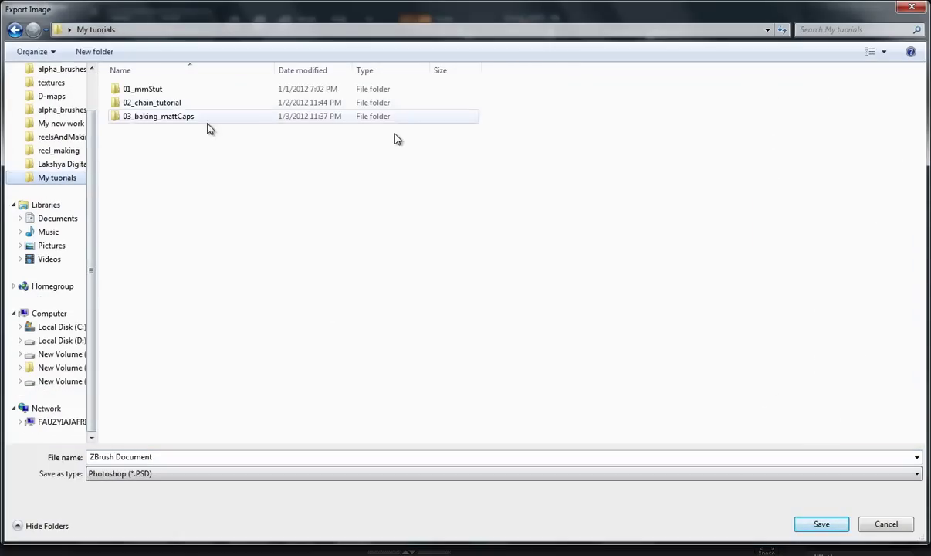
double_click(158, 116)
double_click(142, 98)
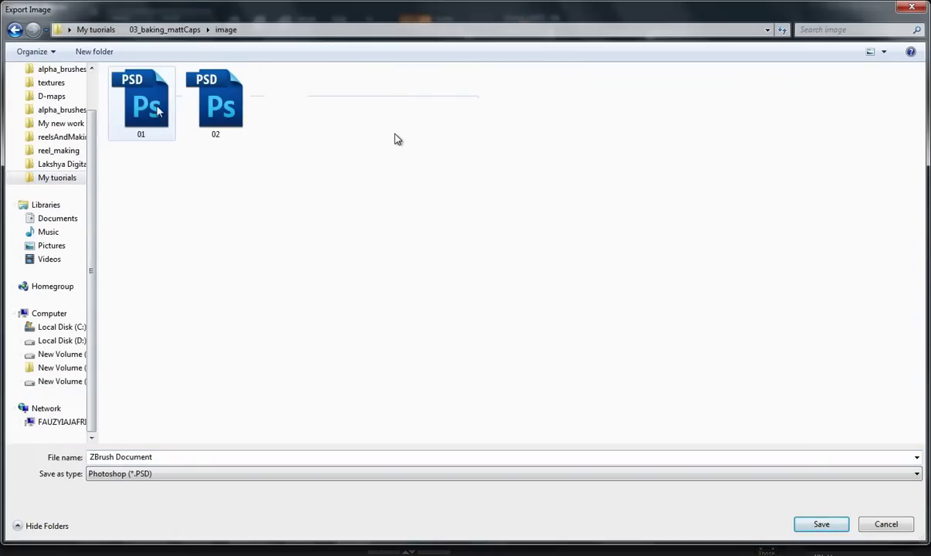
left_click(232, 108)
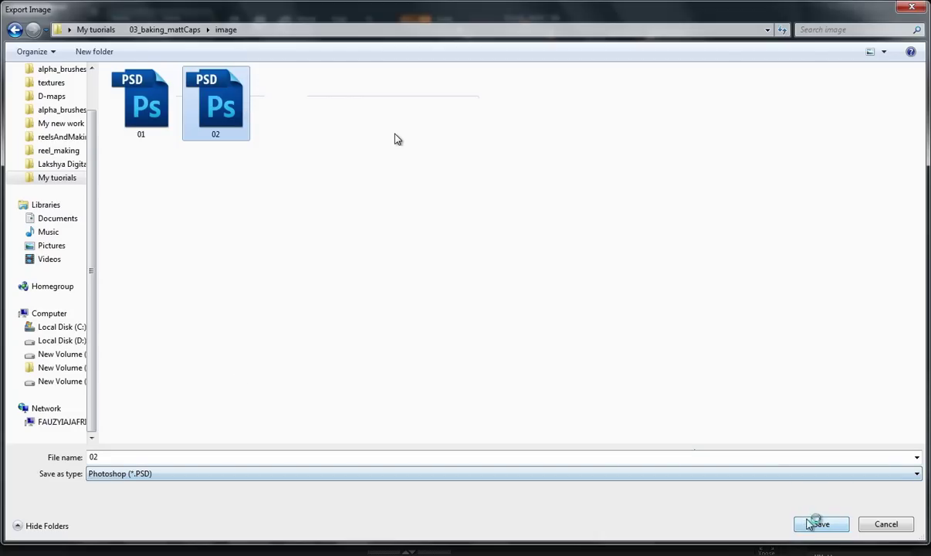
left_click(812, 527)
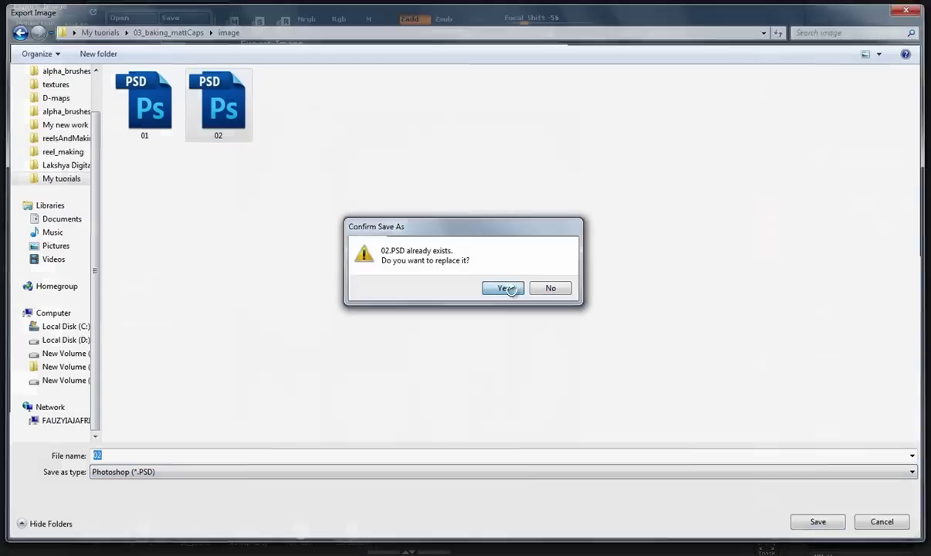
left_click(505, 288)
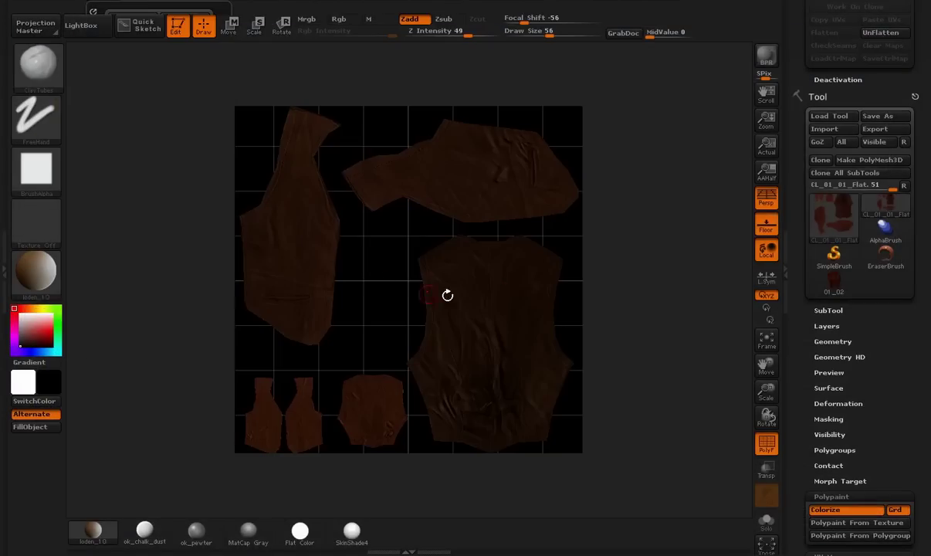
Apply the SkinShade4 material to the flattened vest and set its displacement intensity to 0.05.
left_click(351, 531)
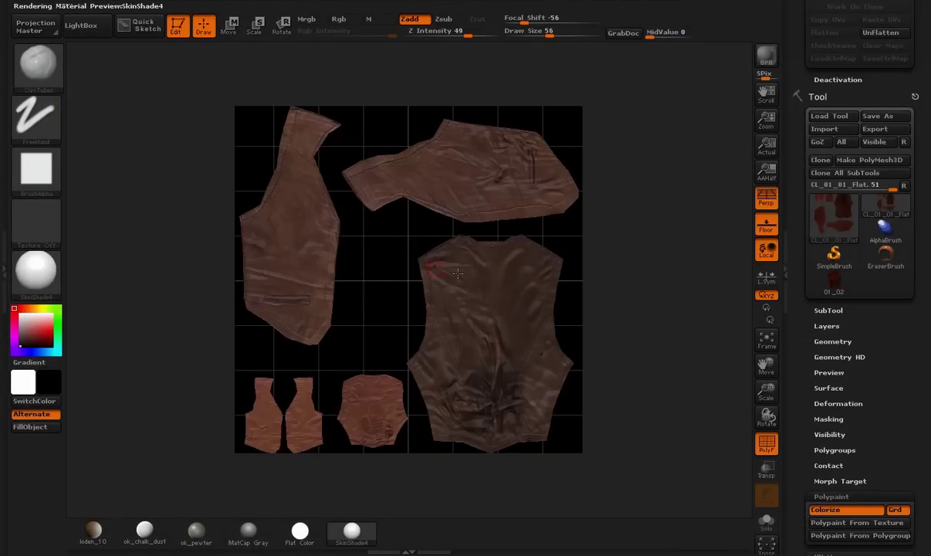
scroll(886, 145, "down", 10)
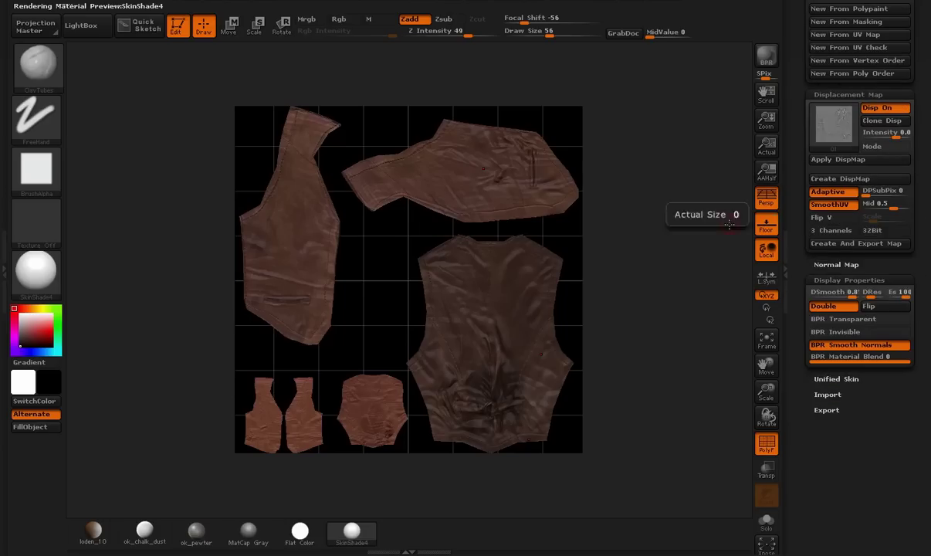
left_click_drag(766, 118, 786, 204)
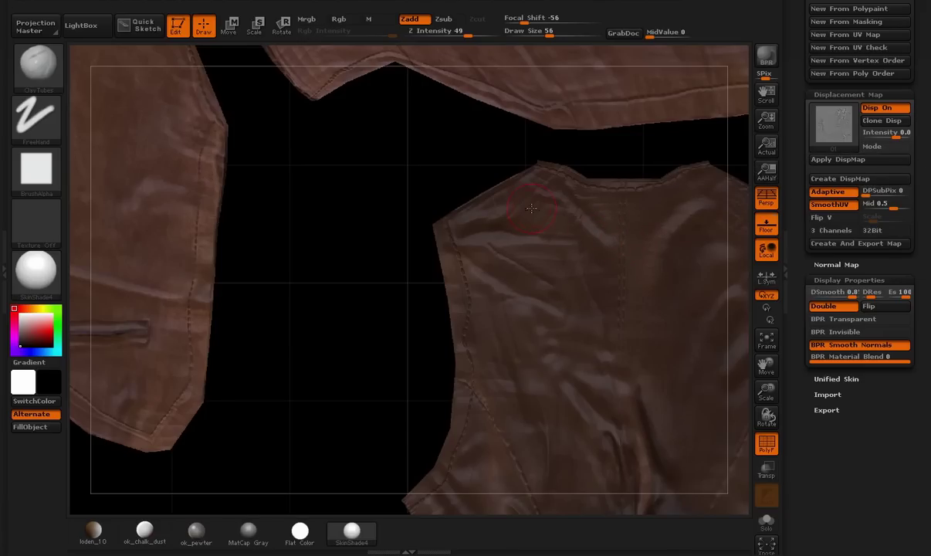
left_click_drag(868, 132, 873, 130)
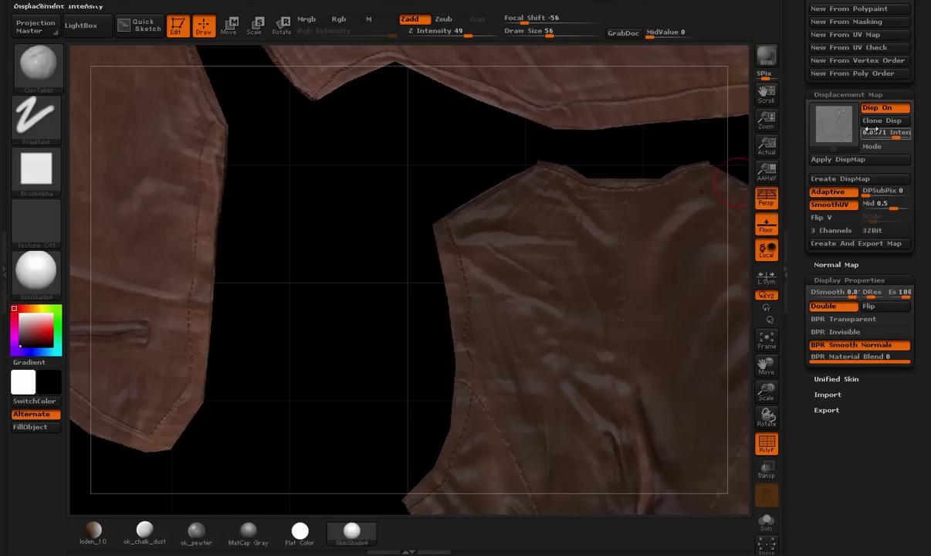
left_click(890, 134)
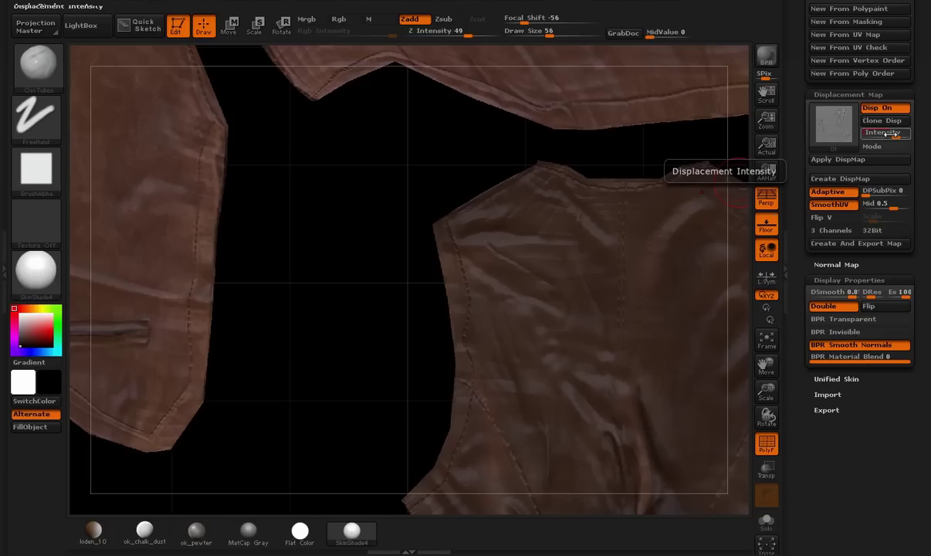
type("1")
key("Return")
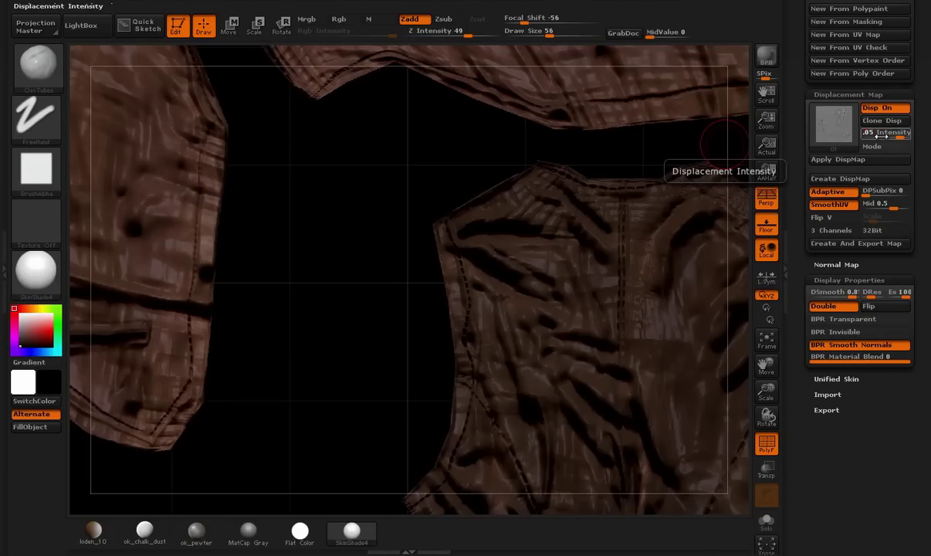
key("Return")
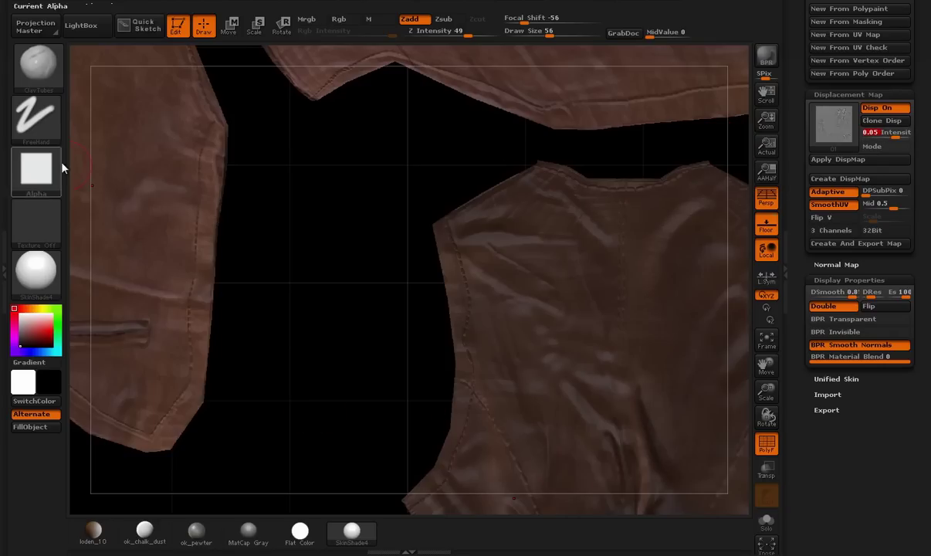
Export the SkinShade4 document image as 01.PSD in the image folder, replacing the existing file.
left_click(172, 57)
double_click(168, 125)
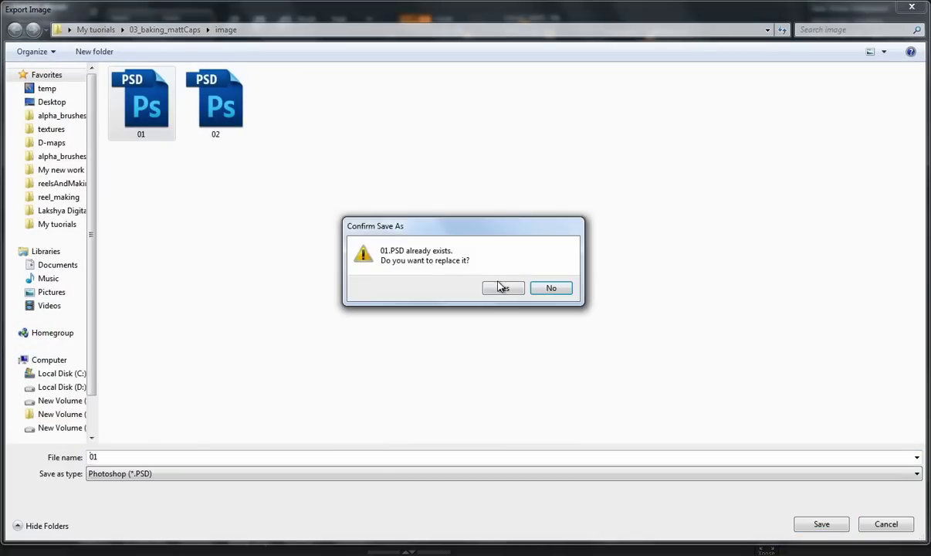
left_click(503, 287)
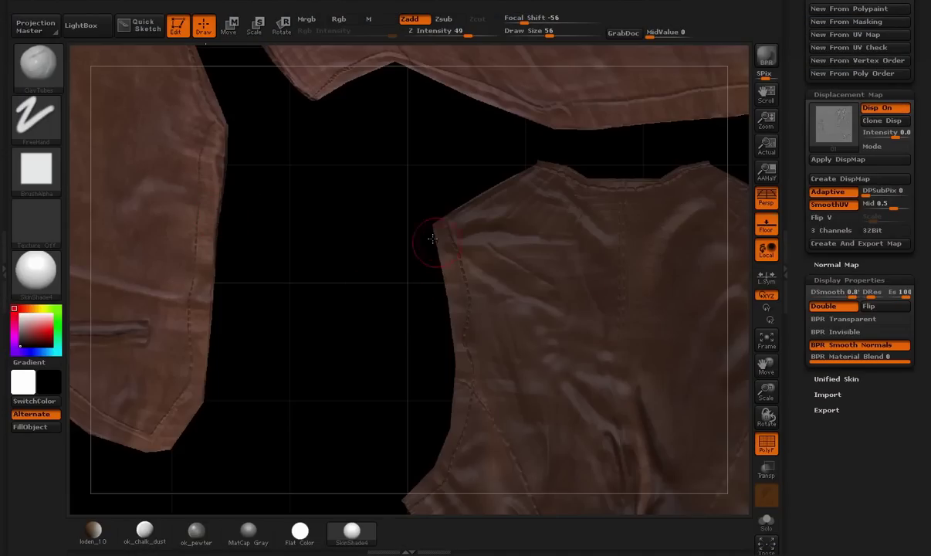
Make the unflattened 01_02 vest the active tool and bring it into a front three-quarter view.
left_click_drag(929, 355, 929, 150)
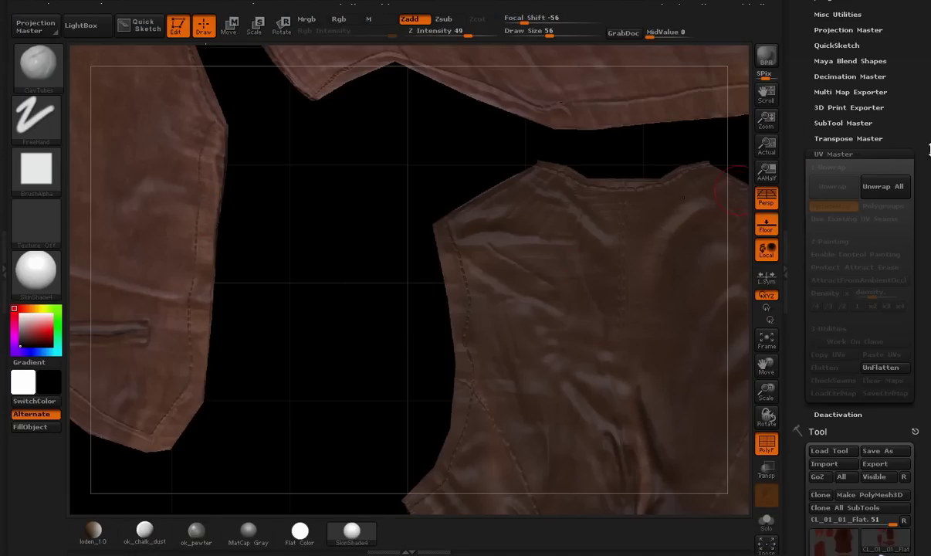
left_click_drag(928, 415, 928, 187)
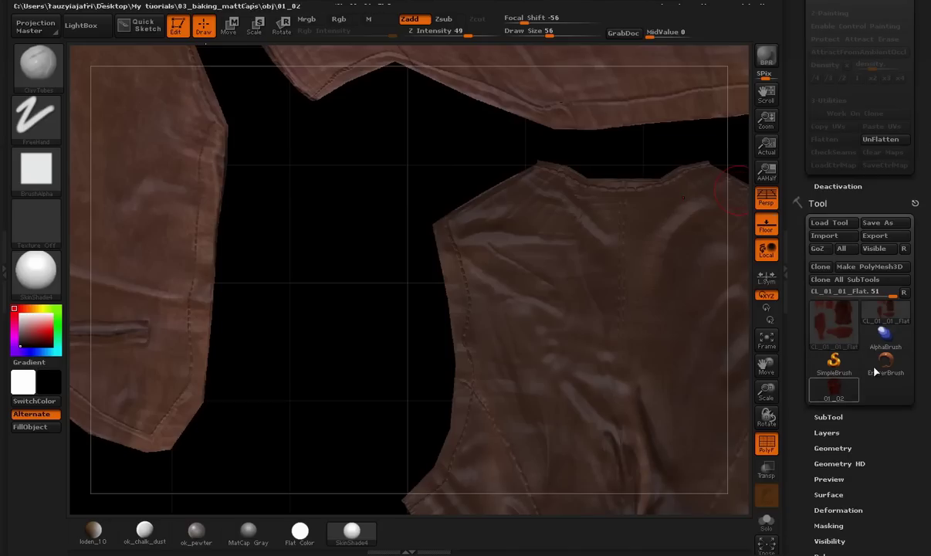
left_click(843, 400)
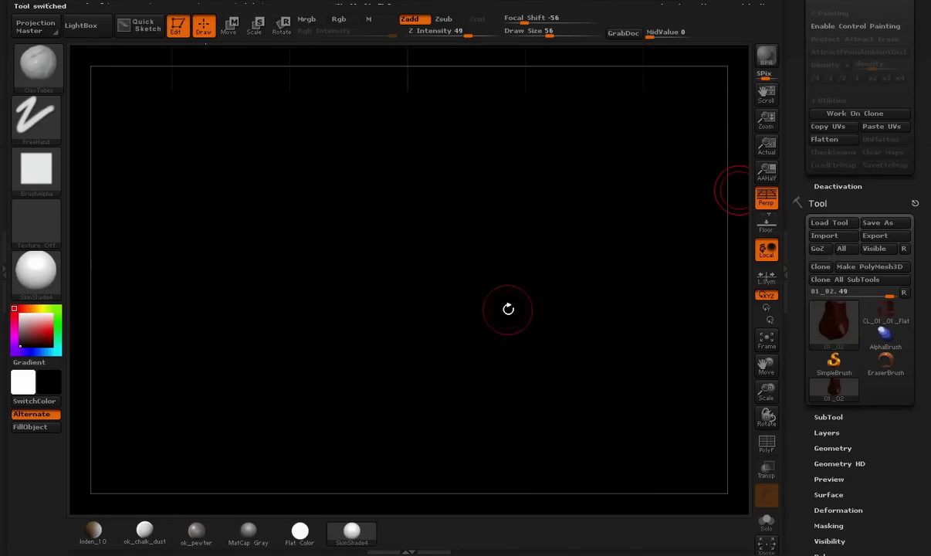
left_click_drag(557, 288, 460, 354)
left_click_drag(593, 385, 572, 96, "alt")
left_click_drag(928, 479, 929, 412)
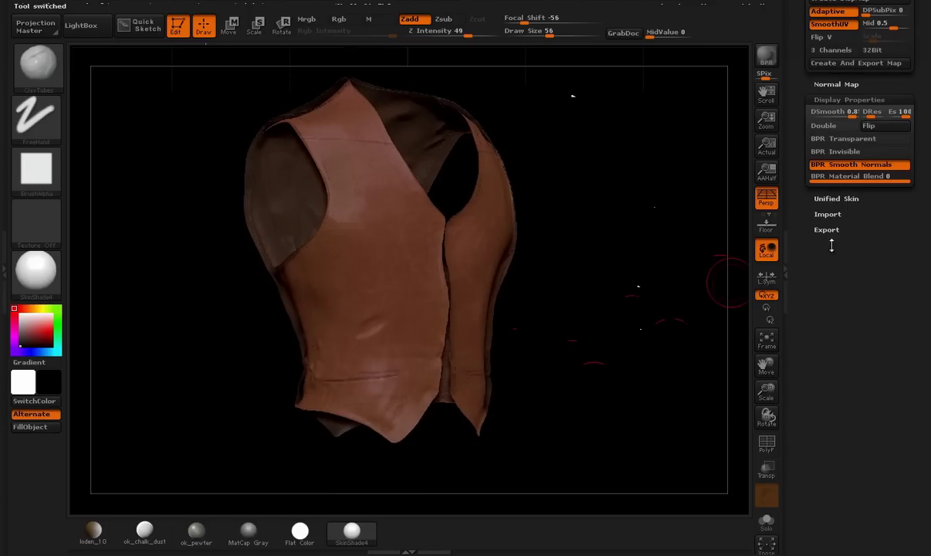
Lower the vest's subdivision level in its geometry settings and send the vest to Maya with GoZ.
left_click_drag(929, 88, 921, 236)
left_click(840, 309)
left_click(826, 361)
left_click(832, 134)
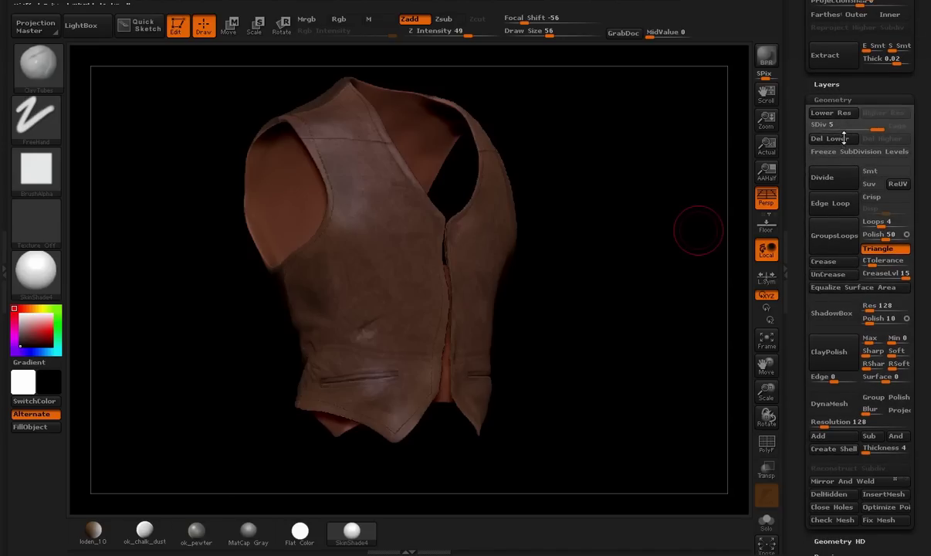
key("shift")
mouse_move(922, 100)
left_mouse_down()
mouse_move(921, 247)
mouse_move(921, 185)
left_mouse_up()
left_click(815, 122)
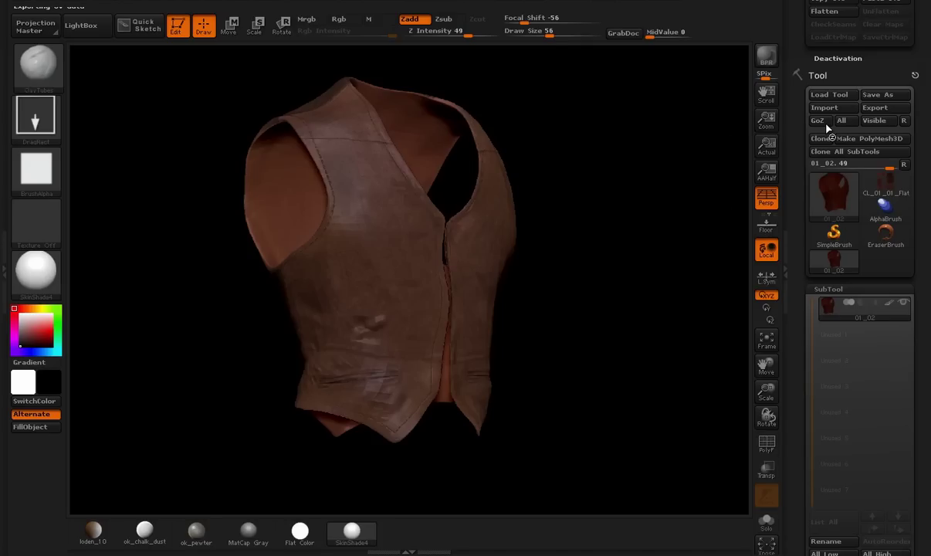
Switch to Maya, dismiss the scene-reading error notice, and select and frame the imported vest mesh.
left_click(403, 8)
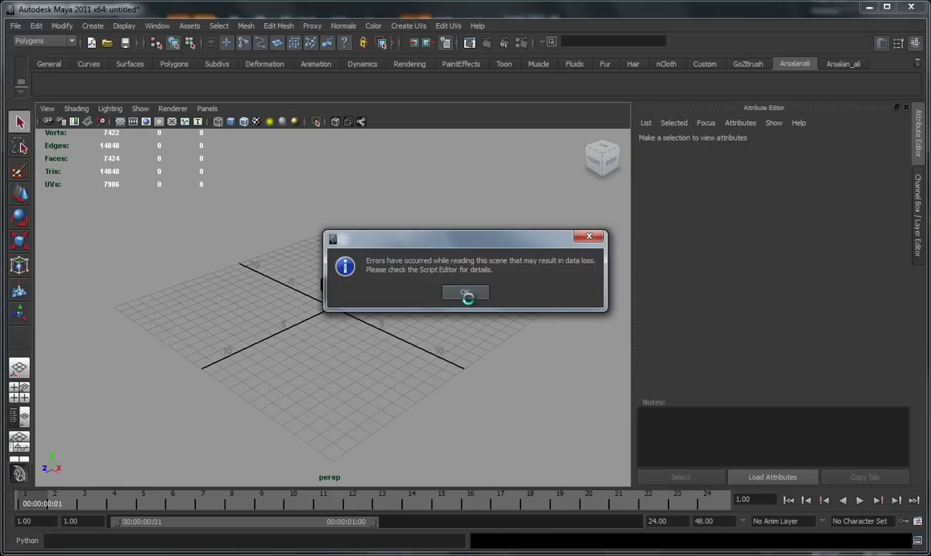
left_click(465, 293)
left_click(339, 293)
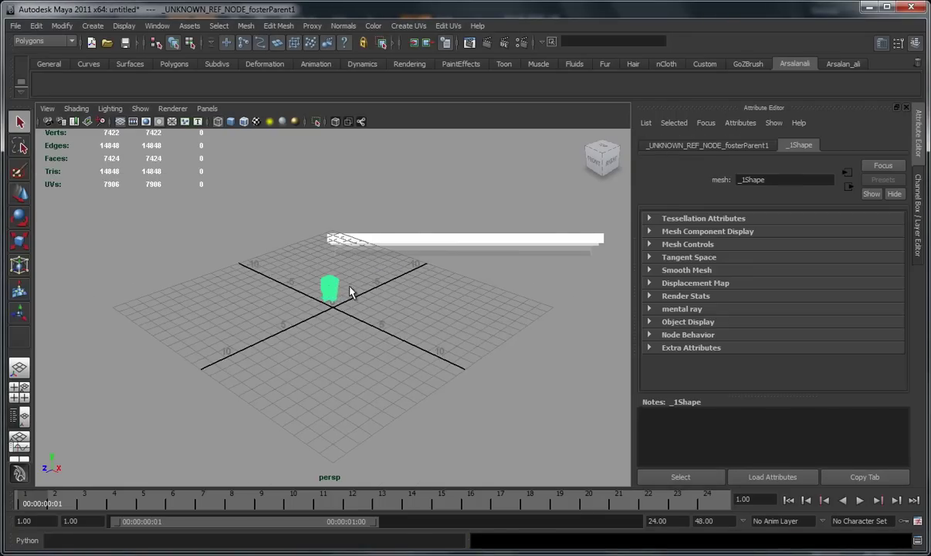
key("f")
left_click_drag(357, 326, 397, 312, "alt")
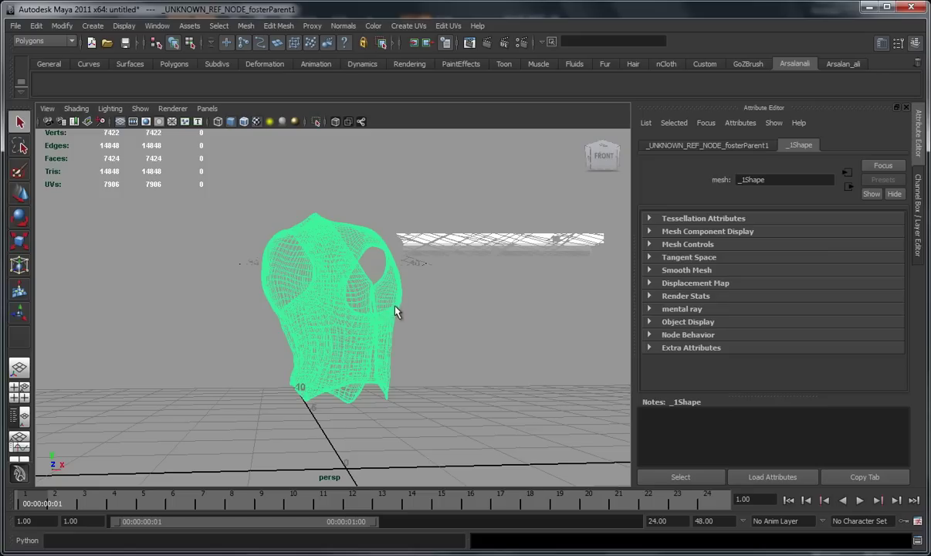
Scale the vest mesh up uniformly and assign it a new Blinn material in shaded display.
right_click(413, 306)
key("r")
right_click_drag(529, 351, 276, 363, "alt")
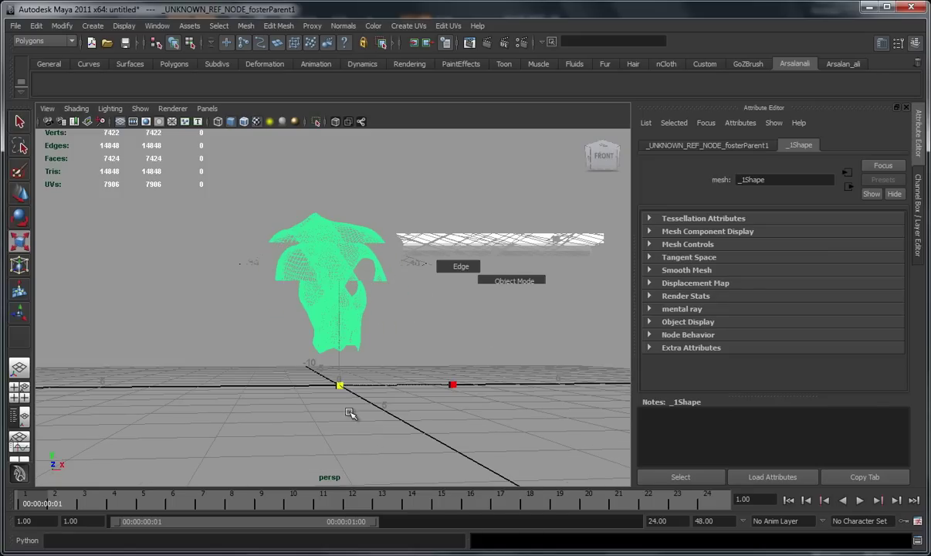
left_click_drag(340, 384, 436, 263)
right_click_drag(437, 263, 552, 449)
key("5")
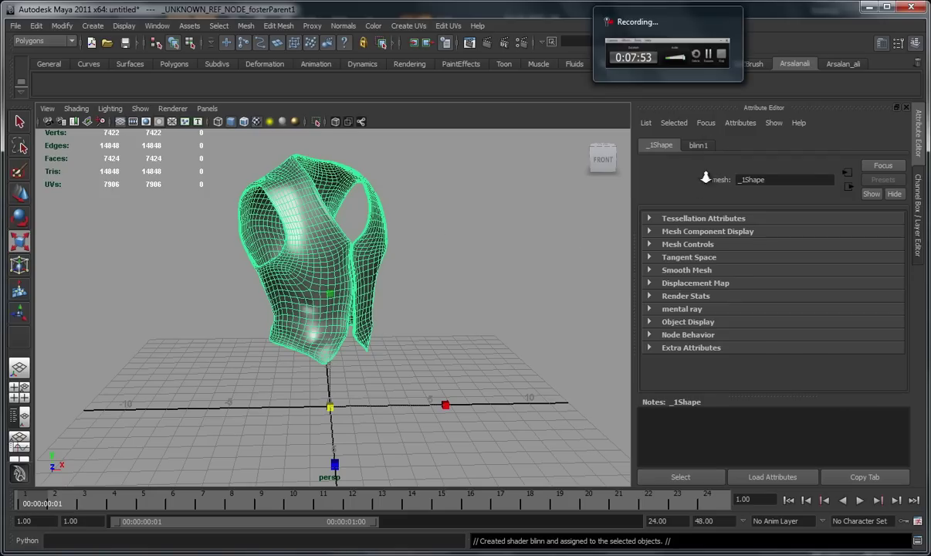
left_click(698, 145)
left_click(881, 295)
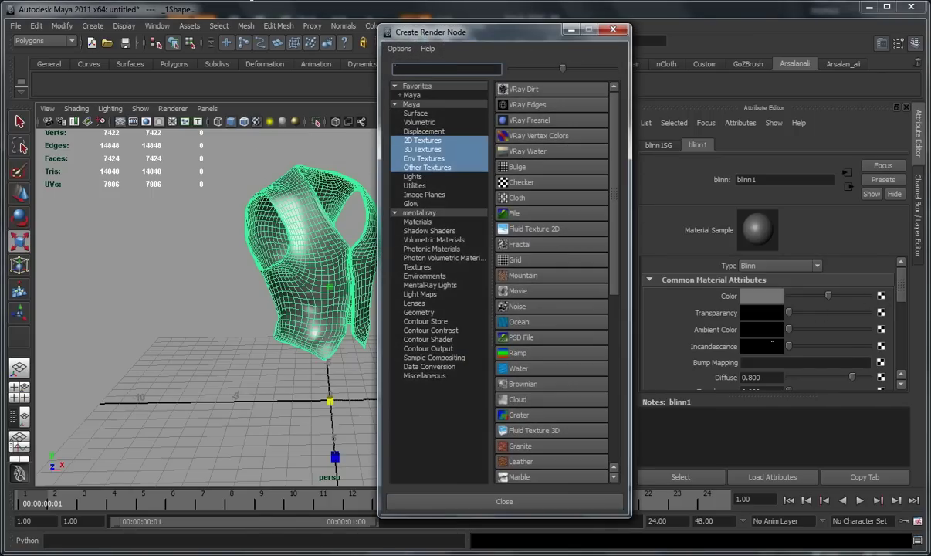
left_click(203, 221)
left_click(613, 29)
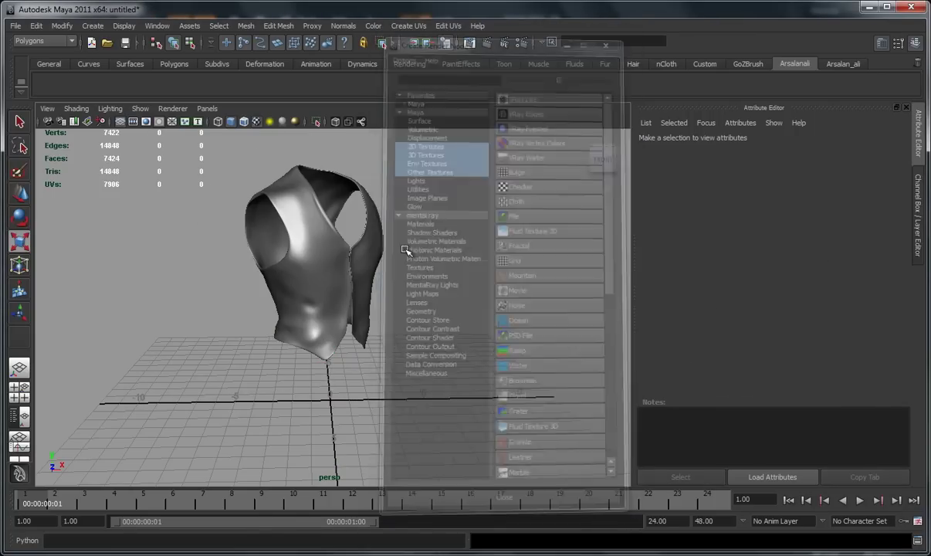
scroll(405, 251, "down", 2)
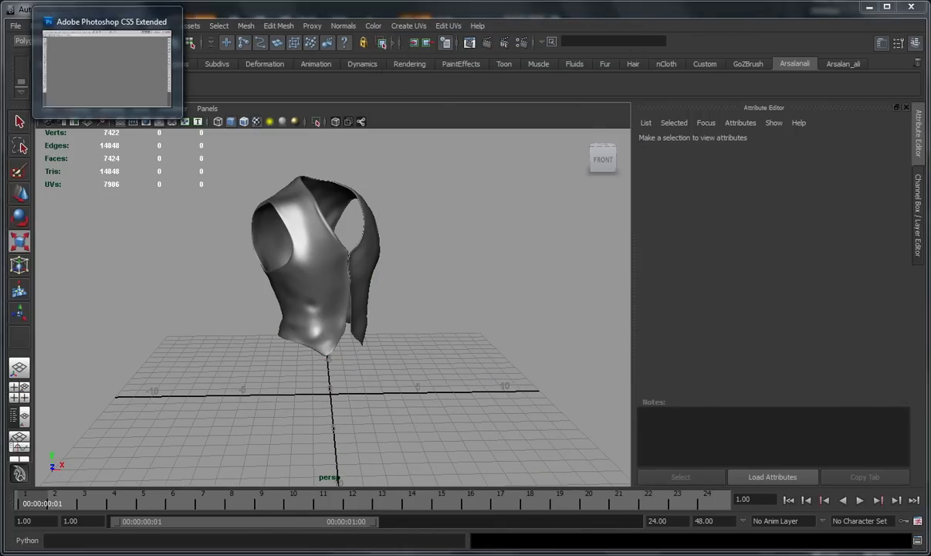
Switch to Photoshop, open 01.PSD and 02.PSD from the image folder, and place their windows side by side.
left_click(101, 2)
double_click(491, 240)
left_click(385, 123)
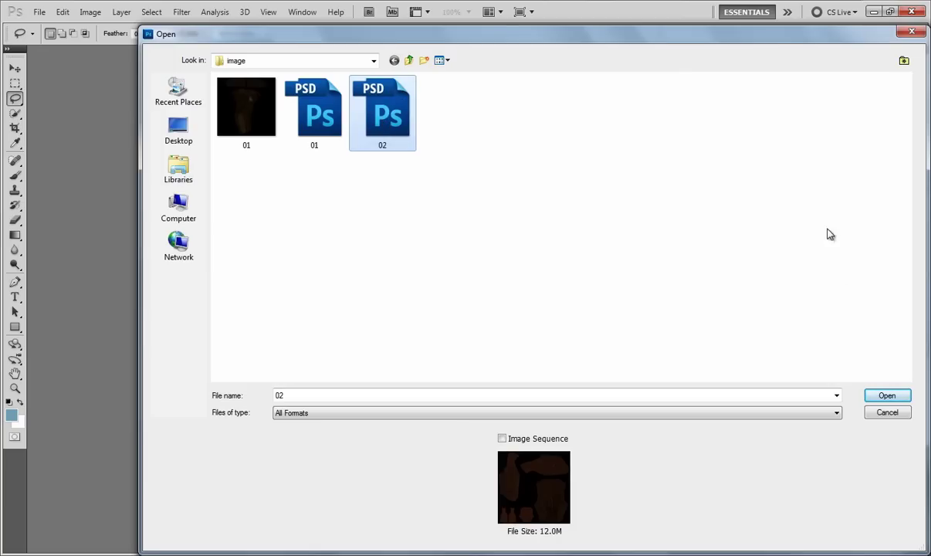
left_click(336, 133, "ctrl")
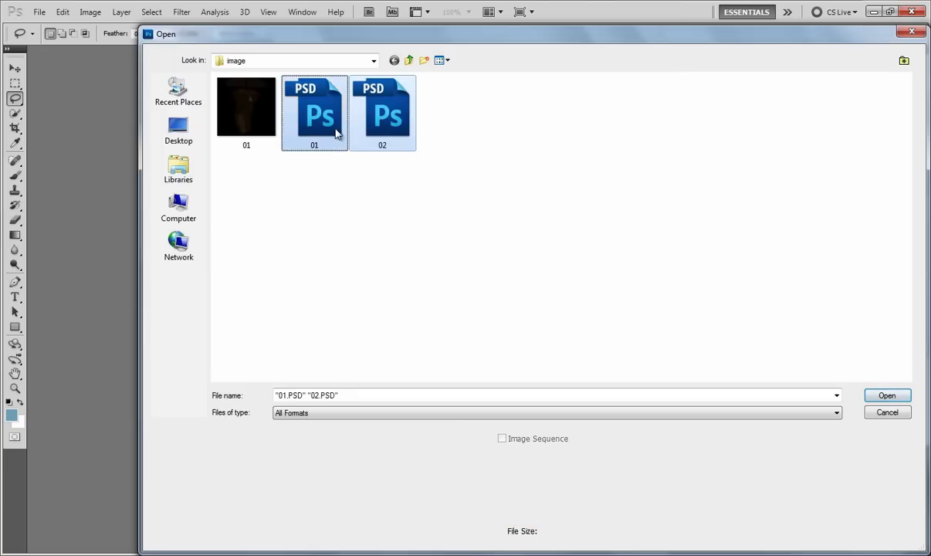
left_click(885, 394)
left_click_drag(347, 70, 716, 96)
Save the 02.PSD image as a JPEG copy named 02 in the image folder, accepting the JPEG options.
key("ctrl+alt+s")
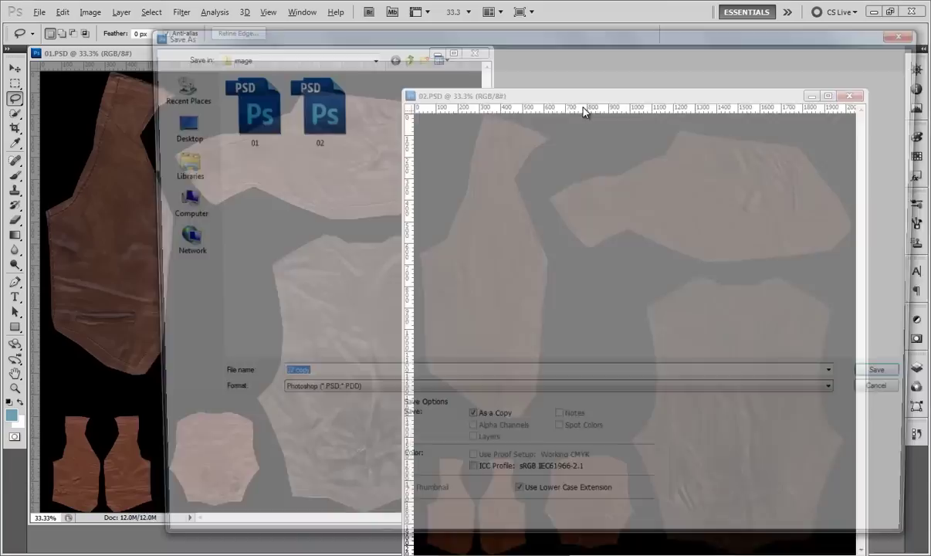
left_click(368, 395)
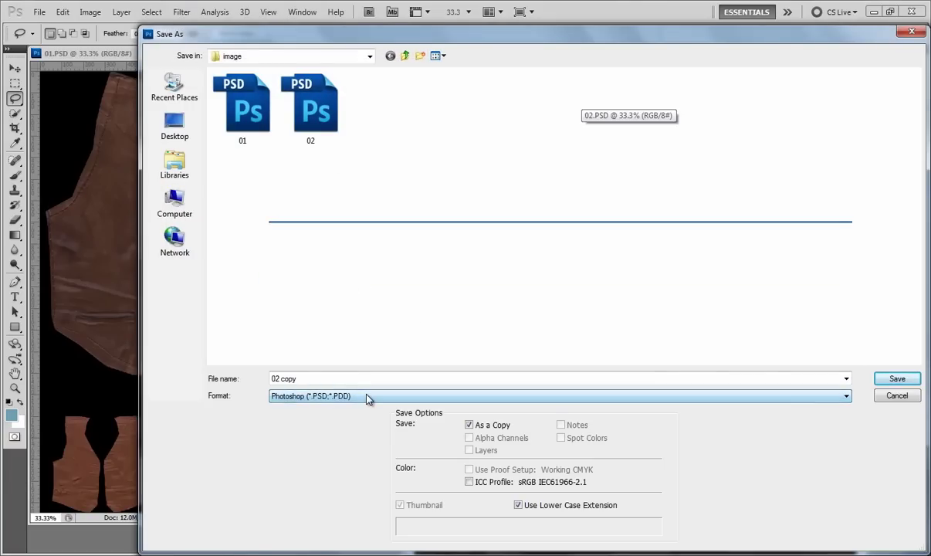
left_click(306, 197)
left_click(331, 377)
type("02")
key("Return")
left_click(526, 126)
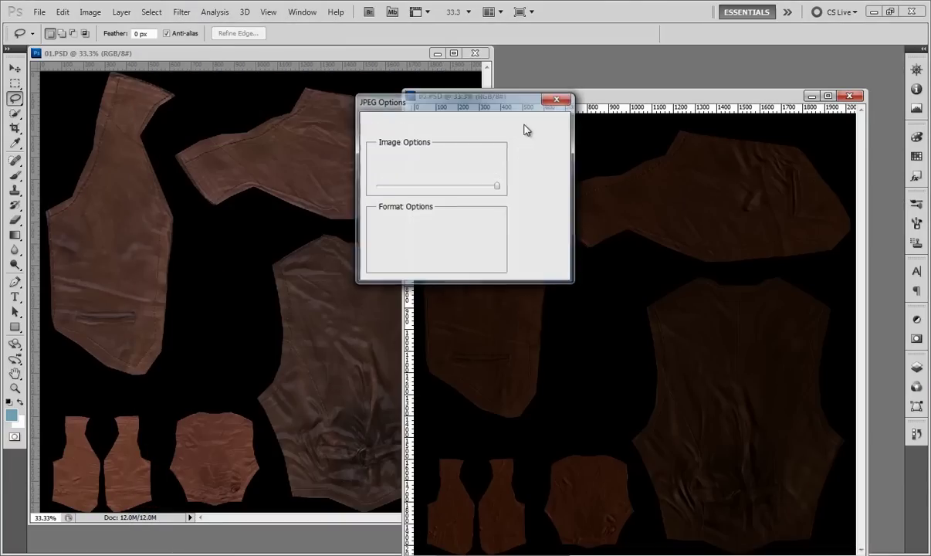
Save the 01.PSD image as a JPEG copy named 01 in the image folder, replacing the existing file and accepting the JPEG options.
left_click(357, 89)
key("shift+ctrl+s")
left_click(369, 396)
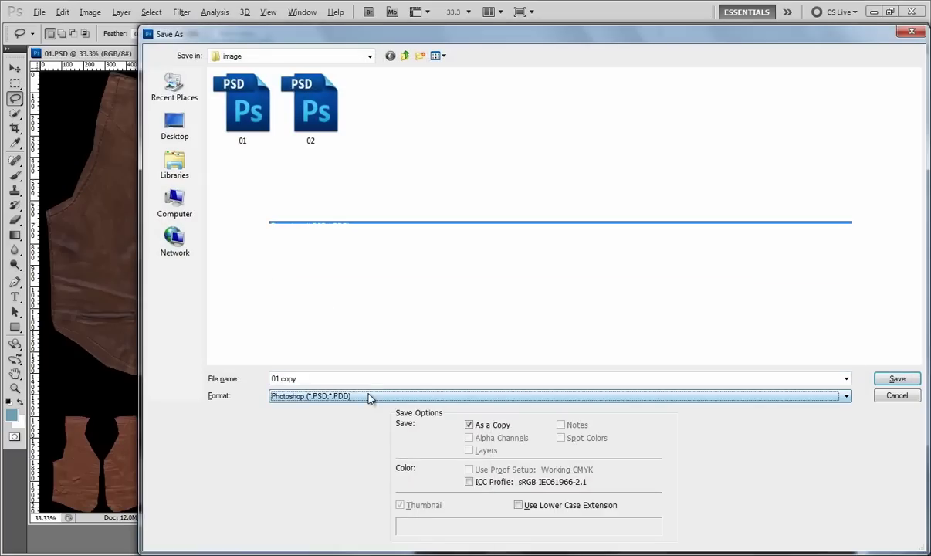
left_click(370, 380)
left_click(370, 379)
type("01")
key("Return")
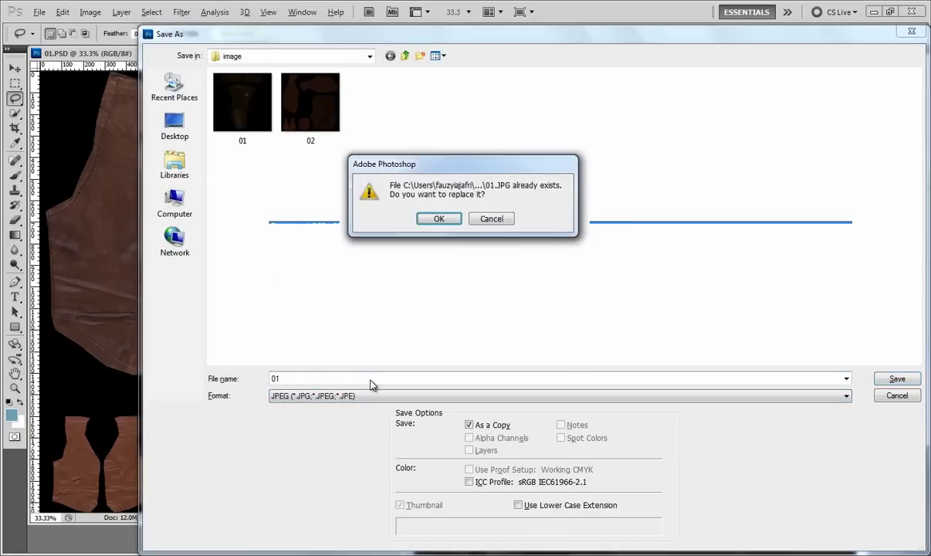
key("Return")
left_click(544, 121)
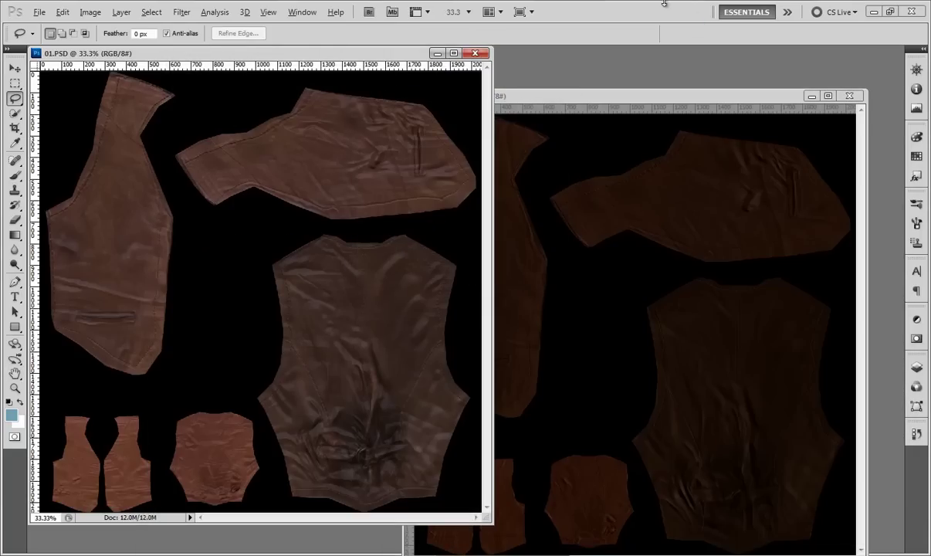
Switch to Maya, restore the vest mesh selection, and display the attributes of its blinn1 material.
mouse_move(664, 4)
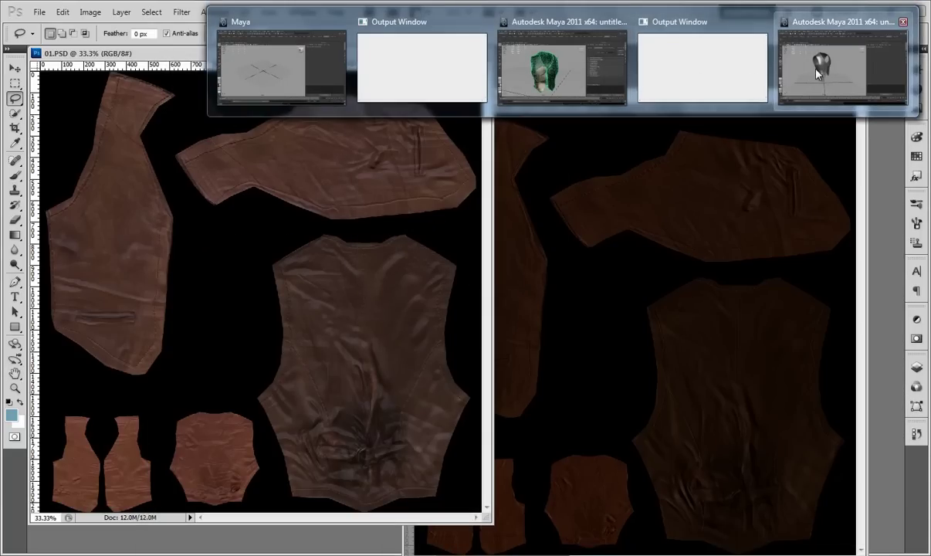
left_click(817, 73)
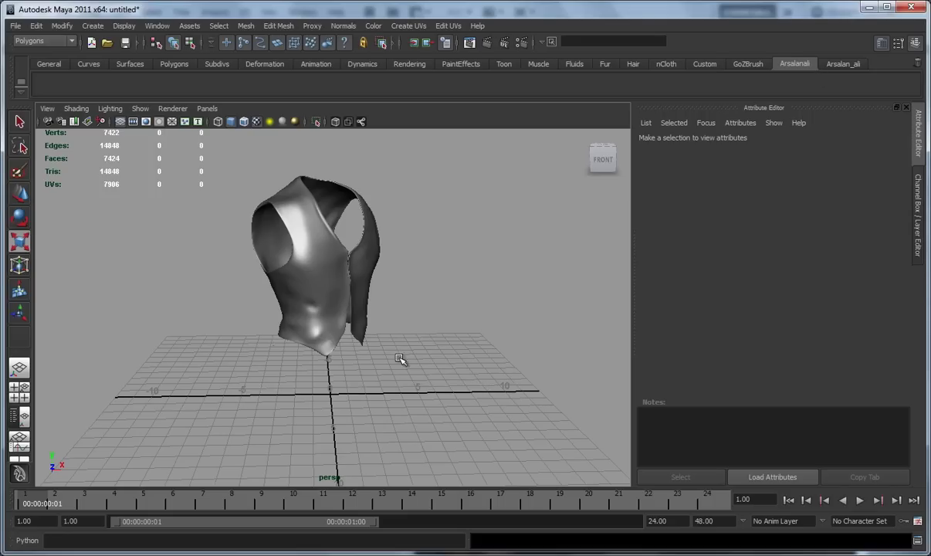
key("ctrl+z")
key("ctrl+z")
key("1")
right_click_drag(424, 334, 352, 297, "alt")
left_click_drag(332, 297, 371, 299, "alt")
left_click_drag(508, 294, 453, 284, "alt")
right_click_drag(453, 284, 586, 245, "alt")
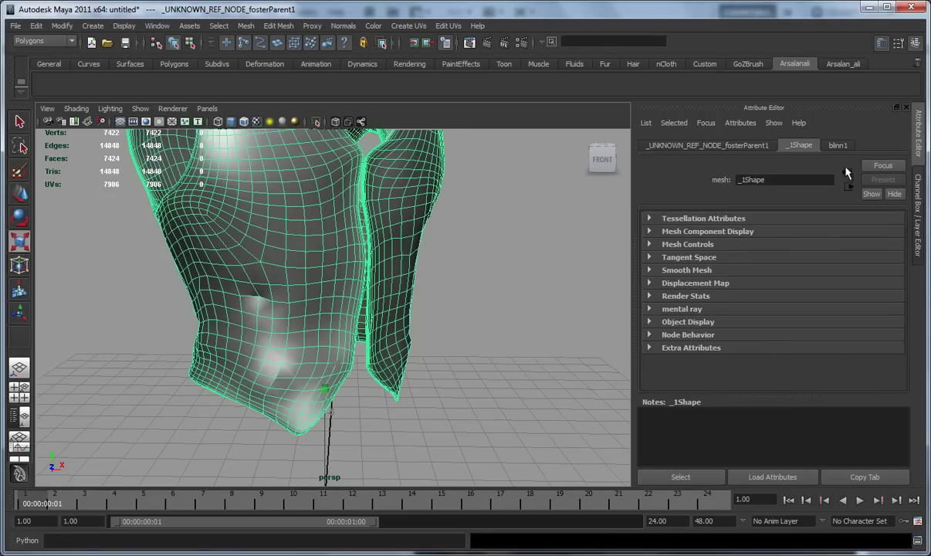
left_click(837, 145)
left_click_drag(453, 301, 521, 282, "alt")
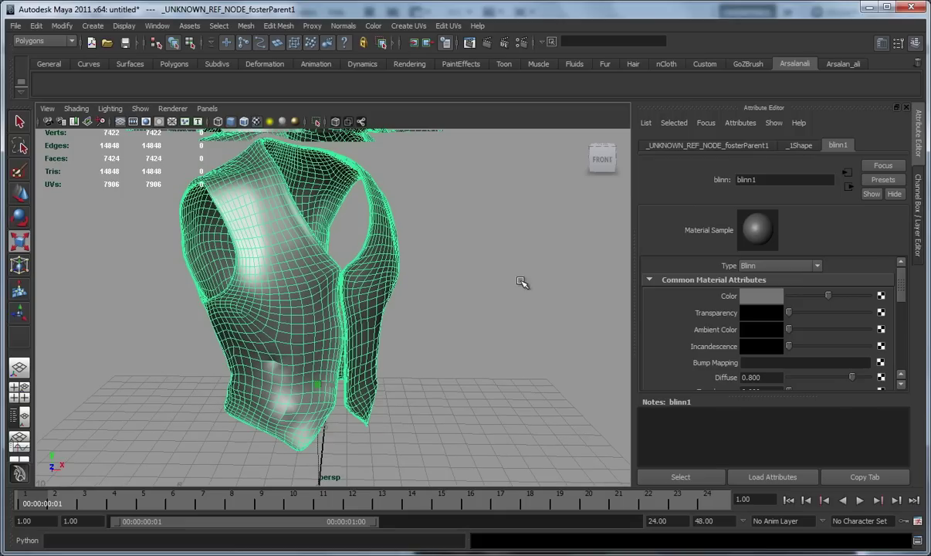
Connect a File texture node to the blinn1 color and start choosing its image.
left_click(880, 295)
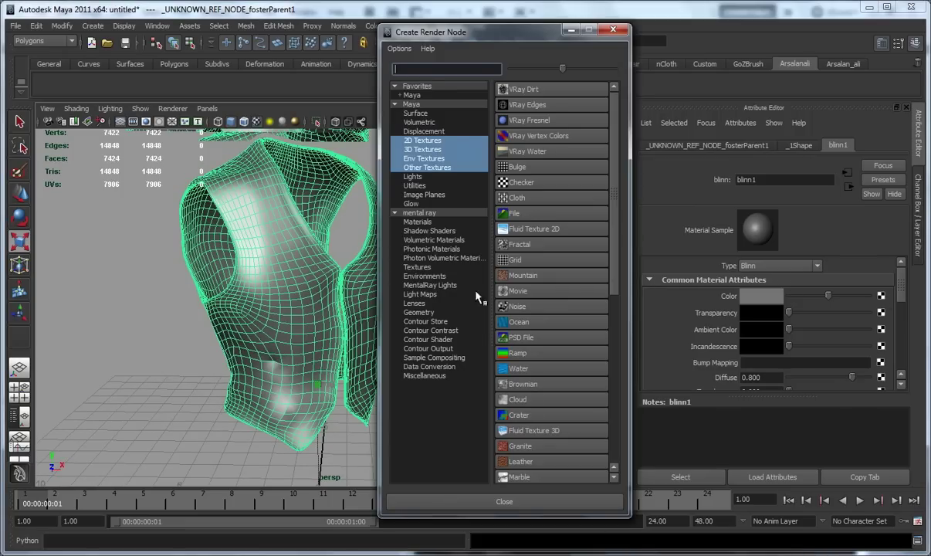
left_click(511, 213)
left_click(882, 330)
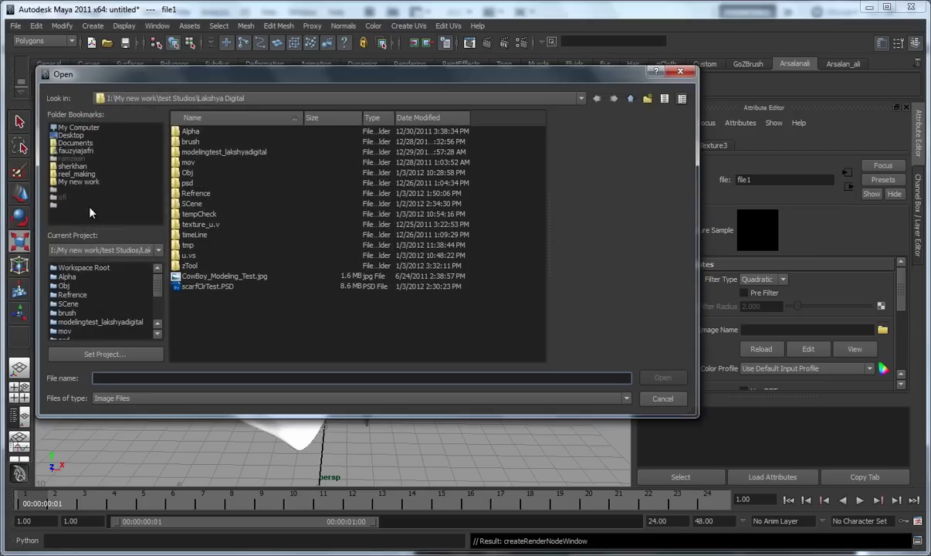
Load 02.jpg from the Desktop's My tuorials\03_baking_mattCaps\image folder as the vest's color texture and view the textured vest.
left_click(85, 143)
left_click(71, 135)
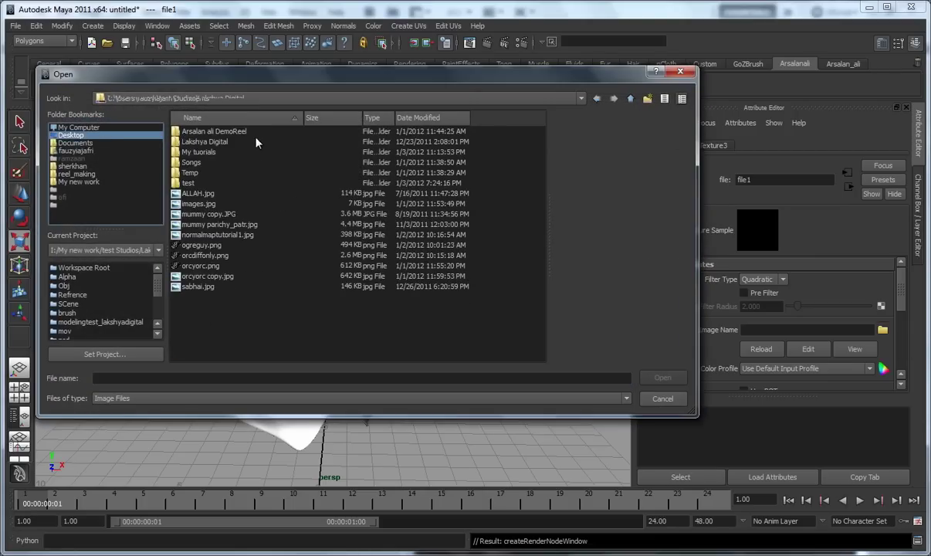
double_click(222, 152)
double_click(221, 152)
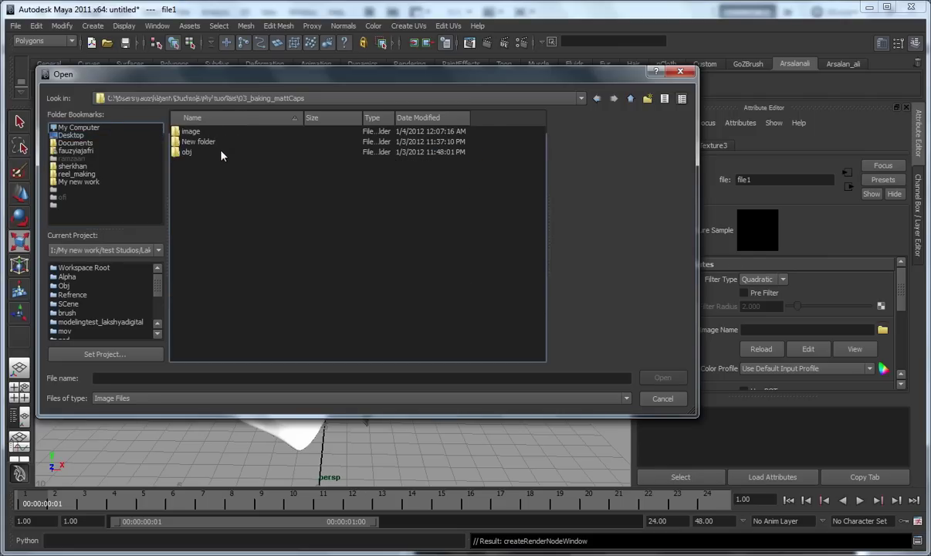
left_click(213, 142)
double_click(213, 133)
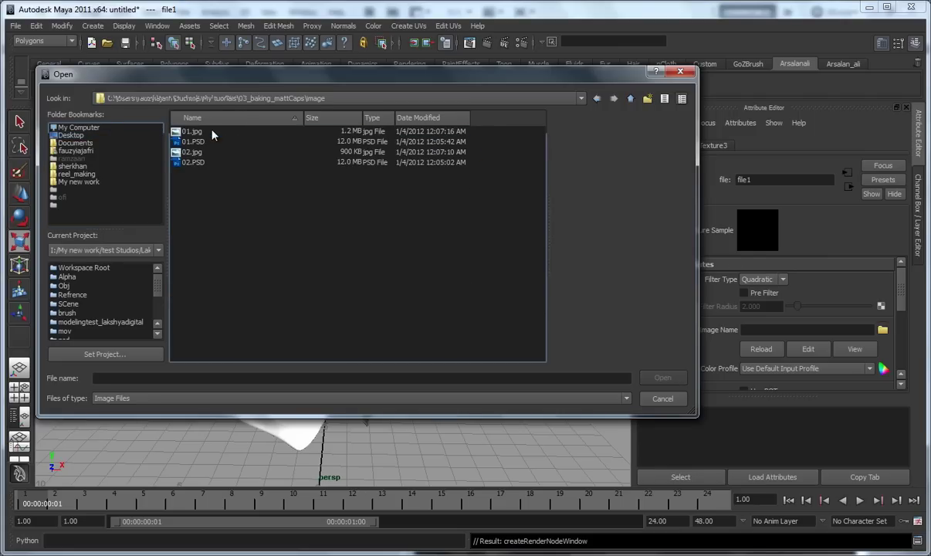
left_click(193, 152)
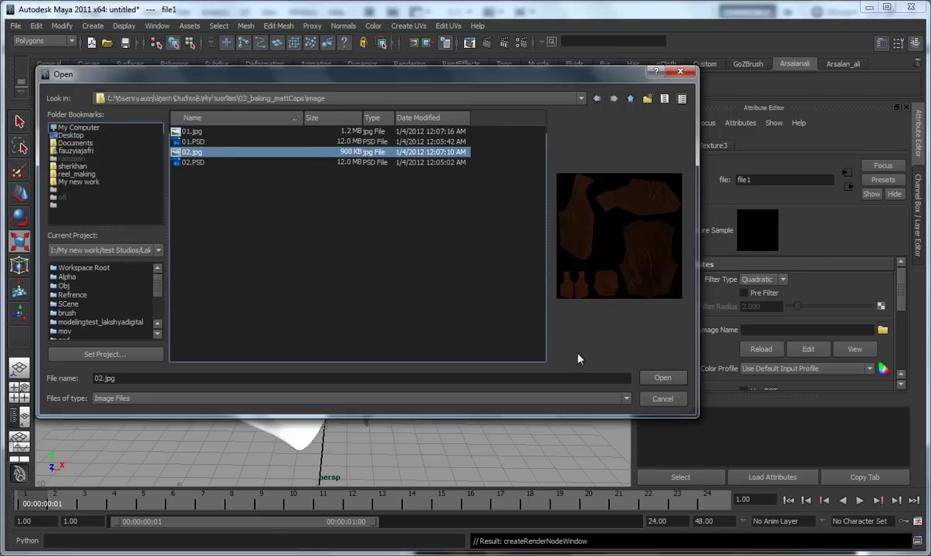
left_click(662, 377)
left_click(525, 340)
left_click_drag(534, 342, 198, 333, "alt")
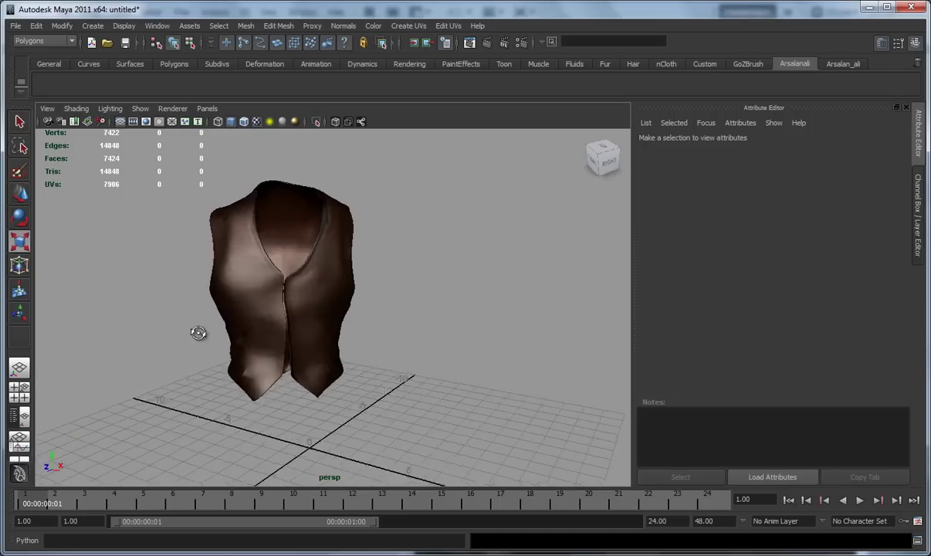
right_click_drag(198, 333, 218, 351, "alt")
left_click(319, 331)
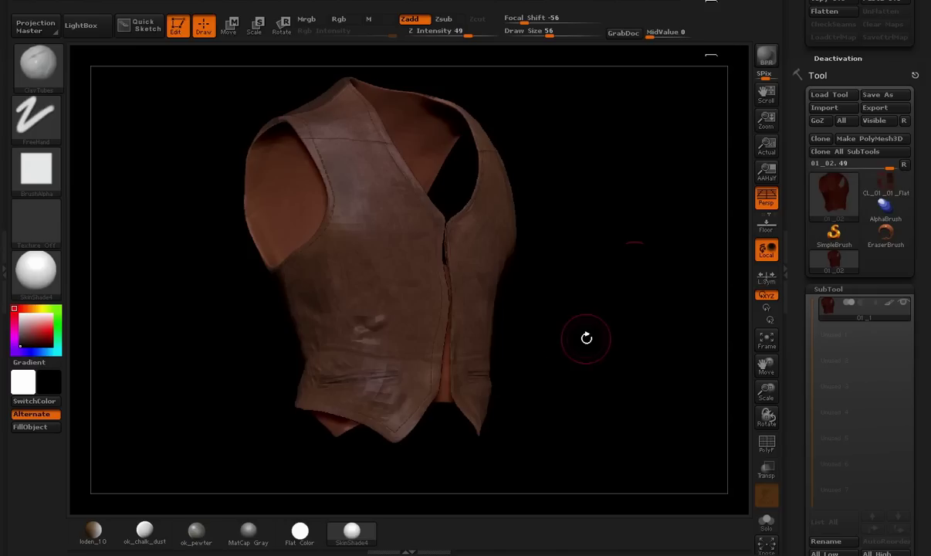
Switch to ZBrush and clone the vest's texture map into the texture palette.
left_click_drag(927, 366, 928, 46)
left_click_drag(929, 349, 928, 149)
left_click_drag(930, 323, 929, 291)
left_click_drag(929, 367, 928, 100)
left_click_drag(929, 361, 928, 246)
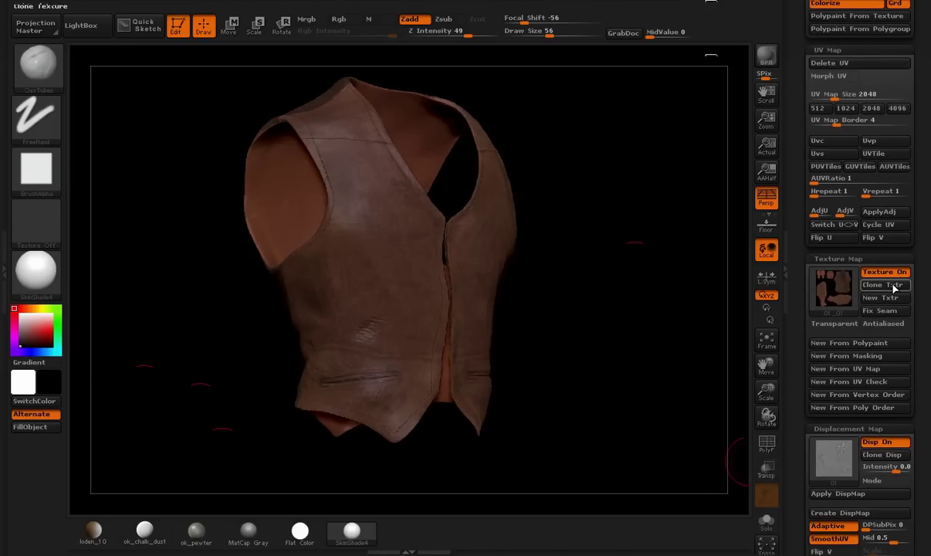
left_click(883, 285)
left_click(33, 232)
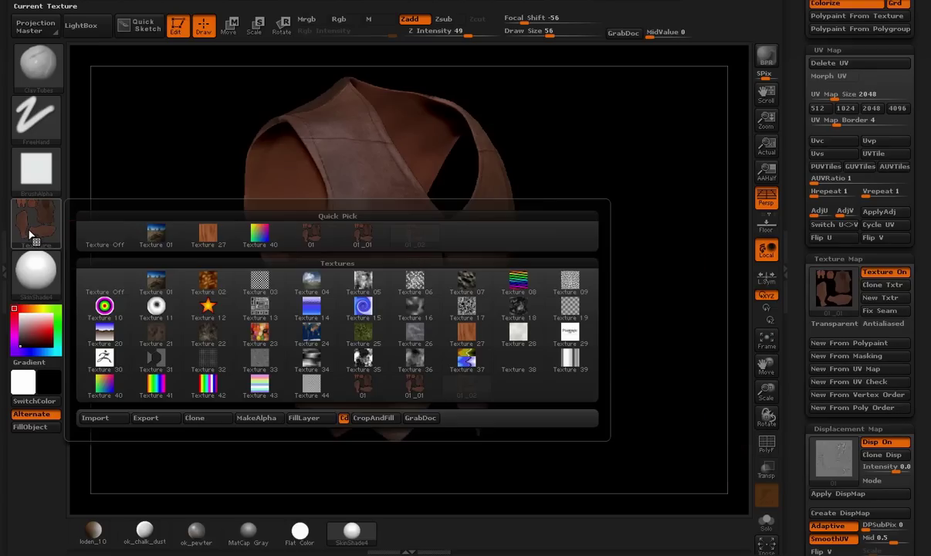
Flip the cloned texture vertically and export it to the image folder as a TIFF file named 03.
left_click(519, 2)
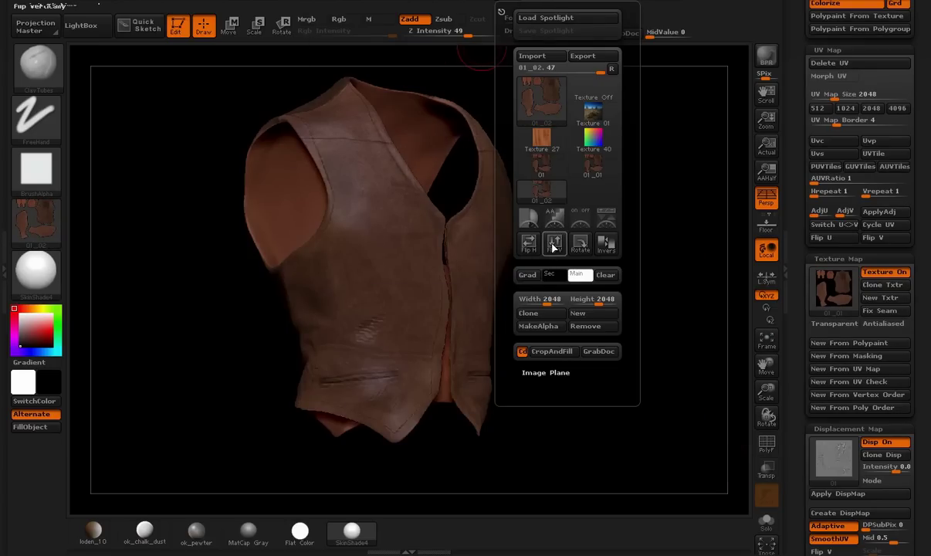
left_click(583, 57)
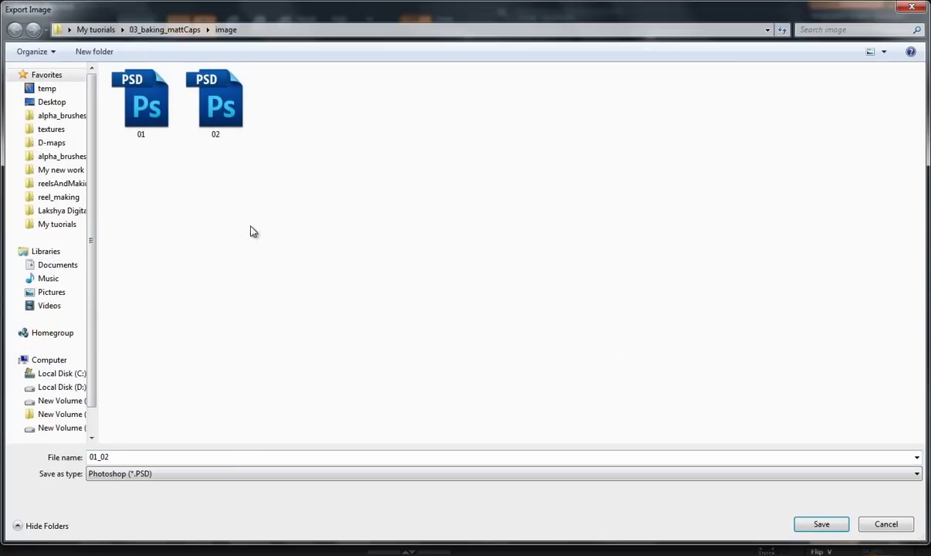
left_click(234, 473)
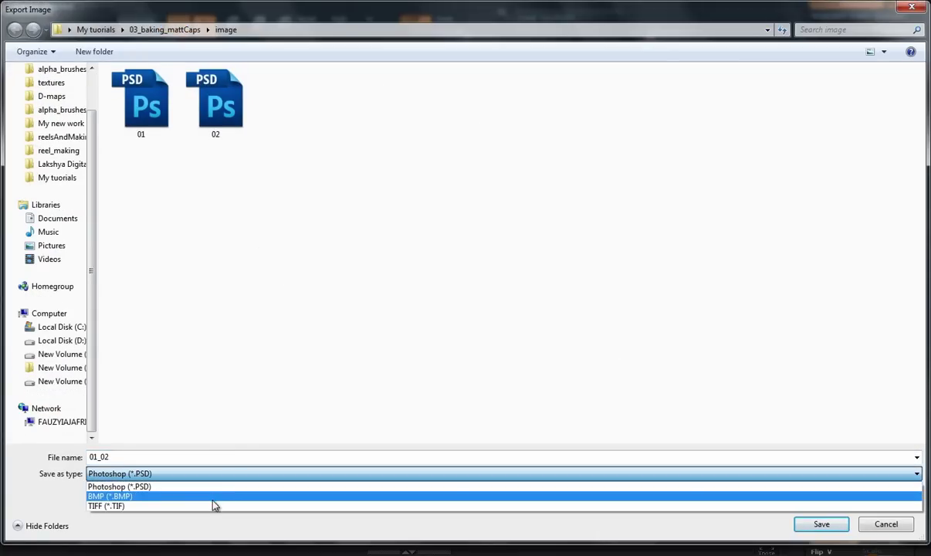
left_click(214, 500)
left_click(221, 458)
type("0")
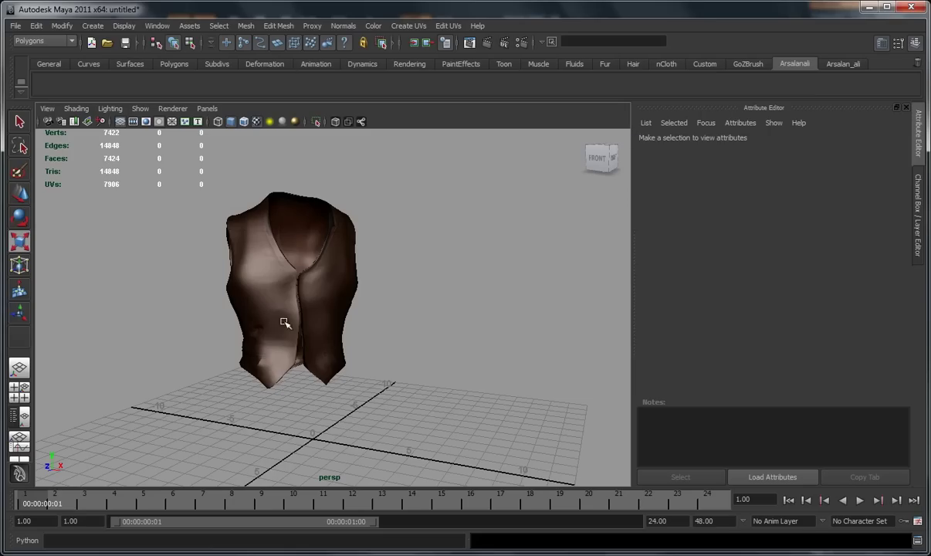
Switch to Maya, duplicate the vest mesh, and move the copy along the X axis beside the original.
left_click(331, 300)
left_click_drag(331, 300, 380, 333, "alt")
key("w")
key("ctrl+d")
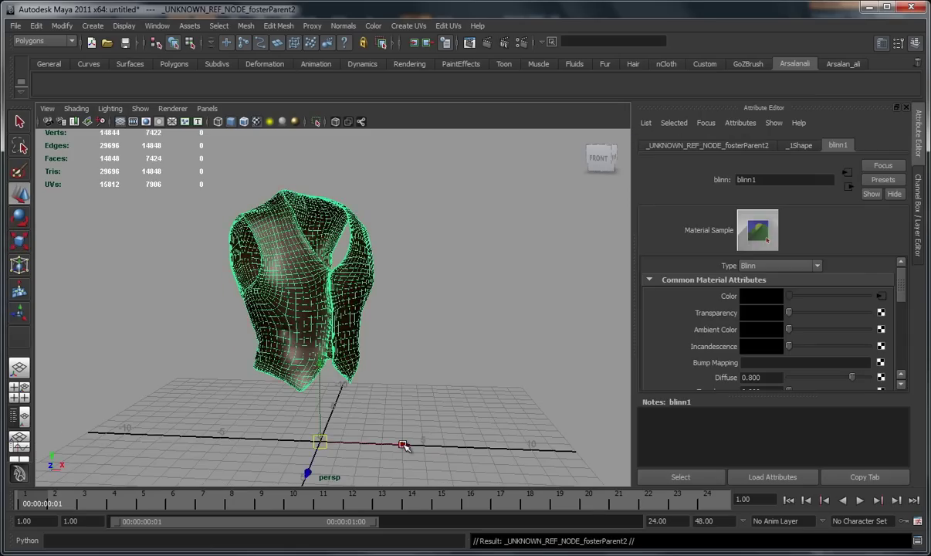
left_click_drag(405, 446, 590, 448)
Assign a new Blinn material to the duplicated vest and connect a File texture node to its color.
right_click_drag(560, 306, 660, 449)
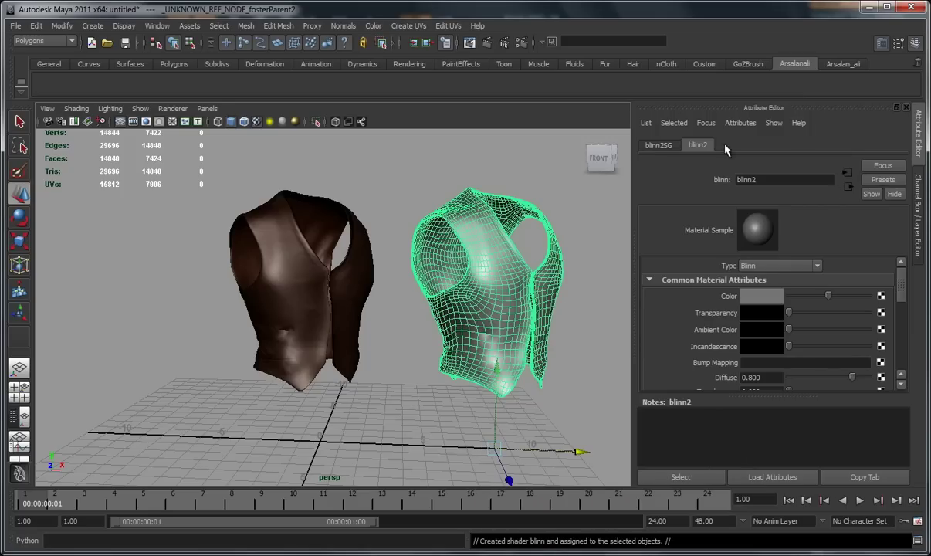
left_click(880, 296)
left_click(494, 207)
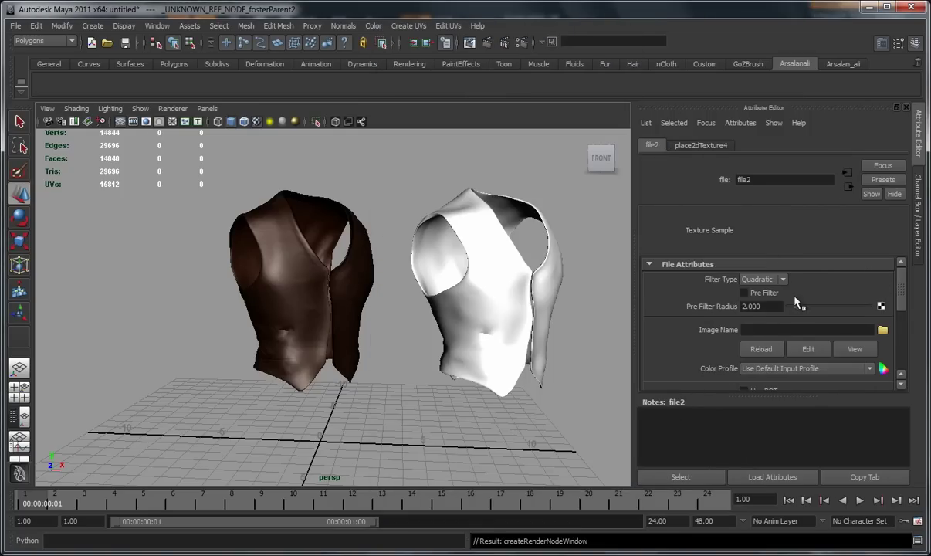
Load 03.tif from the image folder as the duplicated vest's color texture.
scroll(887, 332, "down", 3)
scroll(888, 325, "up", 4)
left_click(881, 319)
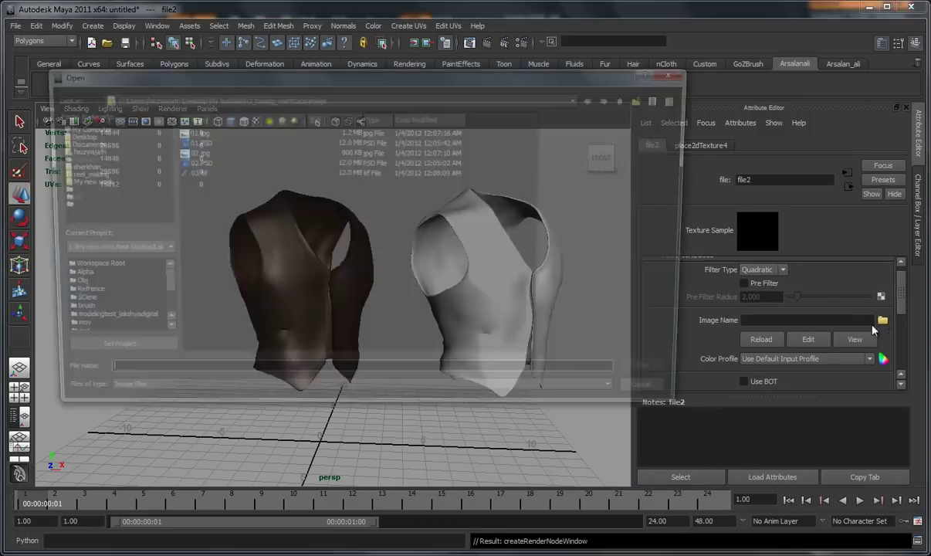
left_click(198, 171)
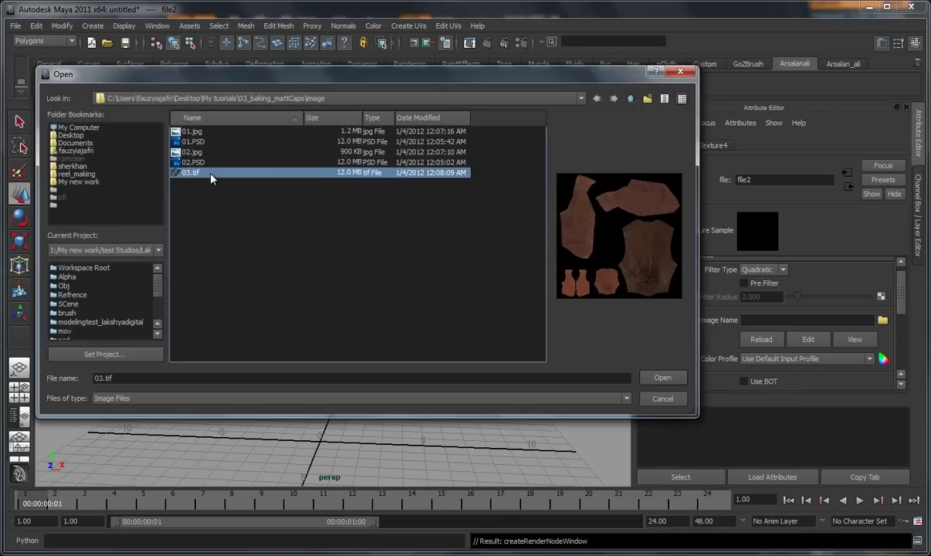
left_click(659, 377)
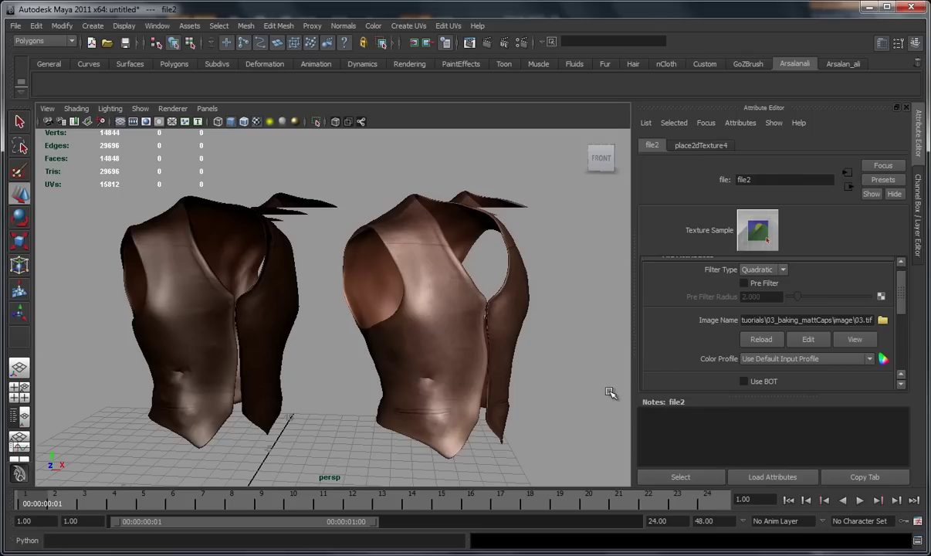
Select the original vest and compare the textures of both vests from several angles.
left_click(197, 324)
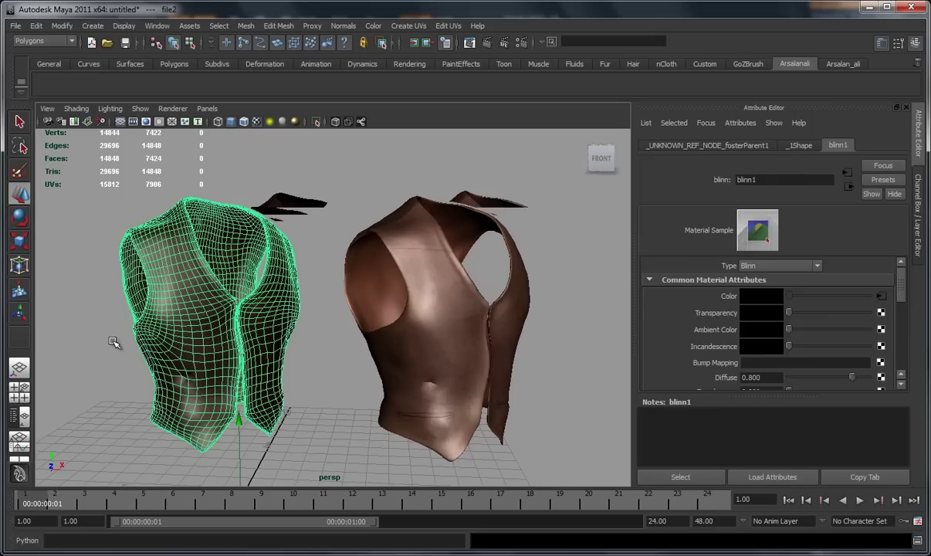
left_click_drag(314, 229, 192, 254, "alt")
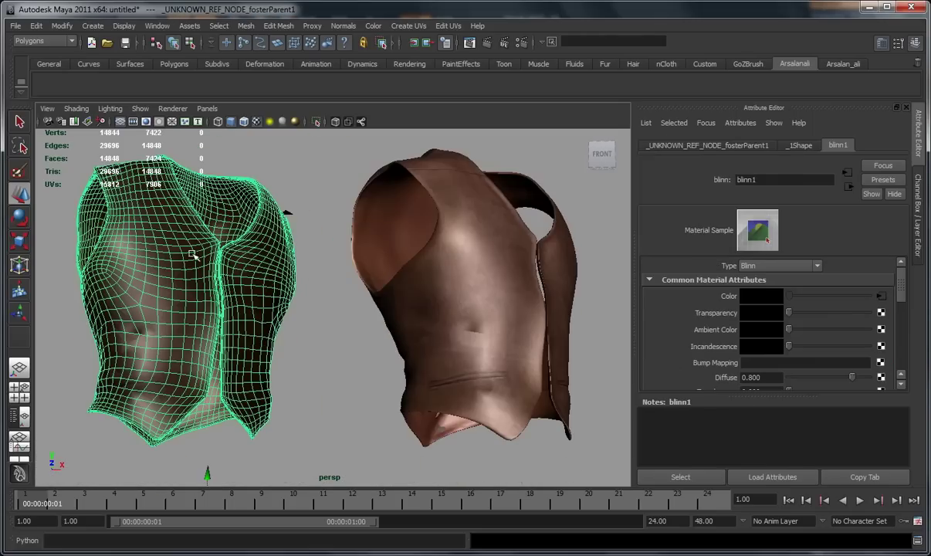
left_click_drag(316, 247, 314, 278, "alt")
left_click(311, 248)
left_click(210, 300)
middle_click_drag(255, 309, 286, 225, "alt")
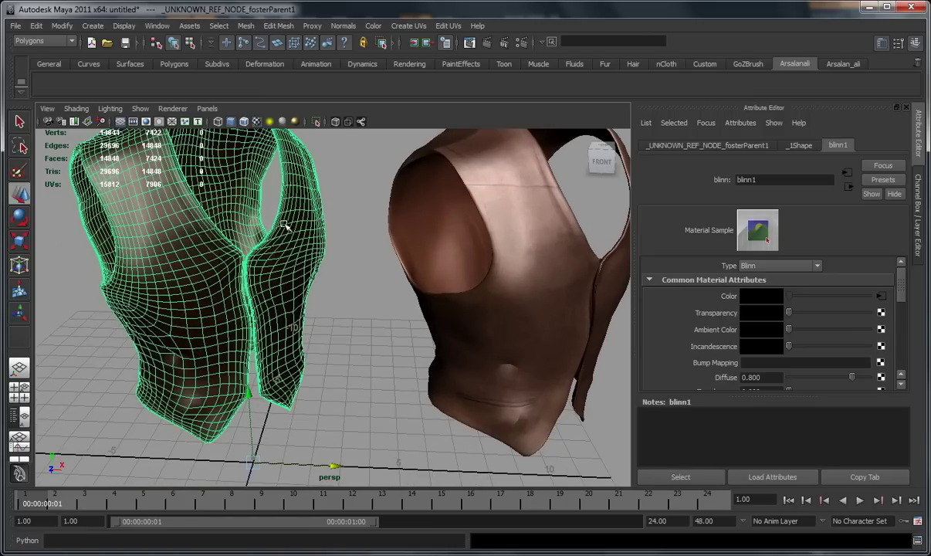
middle_click_drag(234, 169, 229, 221, "alt")
right_click_drag(193, 216, 147, 216, "alt")
left_click_drag(175, 212, 176, 194, "alt")
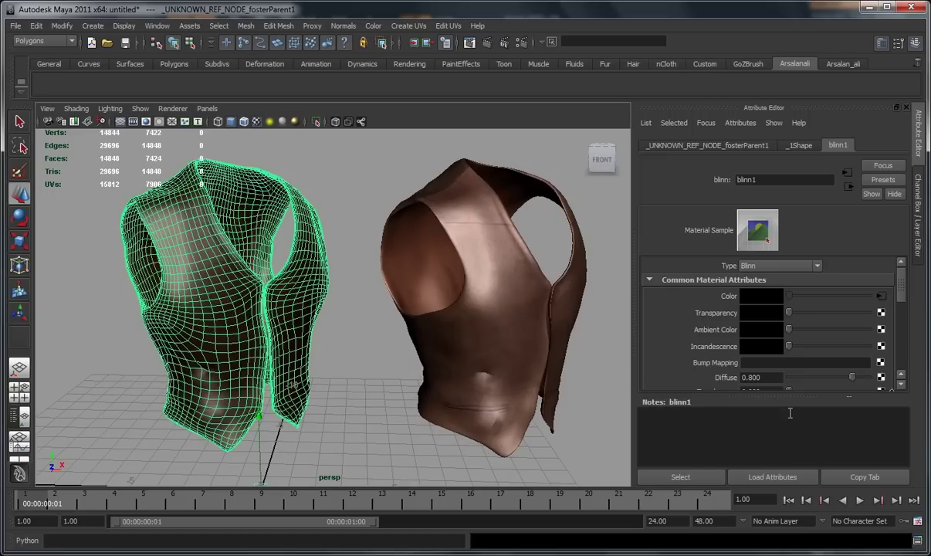
Enlarge the material attribute area and set the specular Eccentricity of the original vest's blinn1 material to 0.610.
left_click_drag(790, 395, 796, 455)
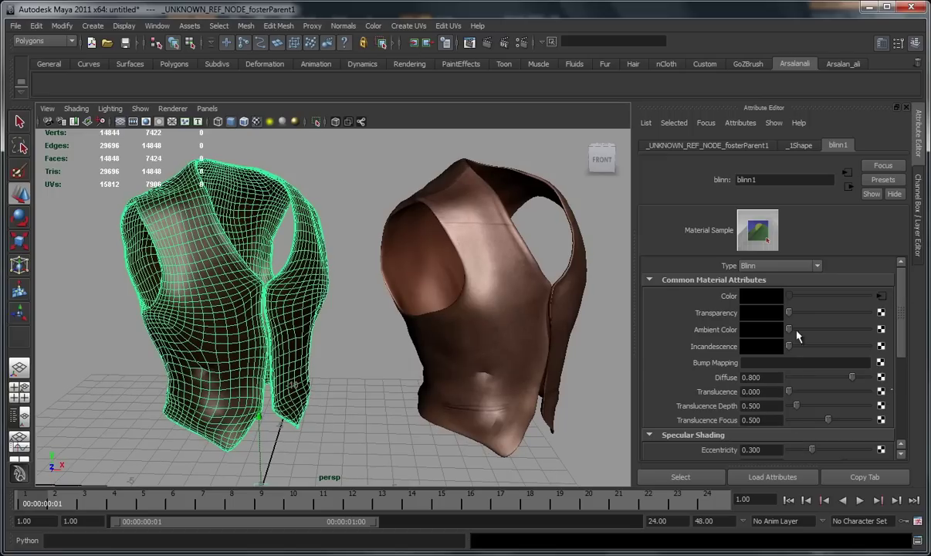
scroll(811, 398, "down", 3)
scroll(769, 364, "up", 2)
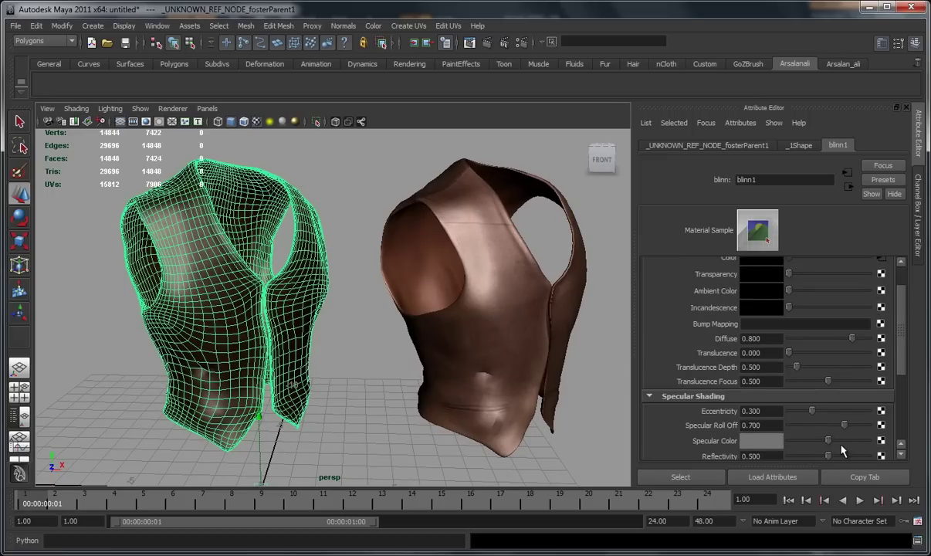
right_click_drag(96, 231, 127, 233, "alt")
middle_click_drag(127, 233, 142, 258, "alt")
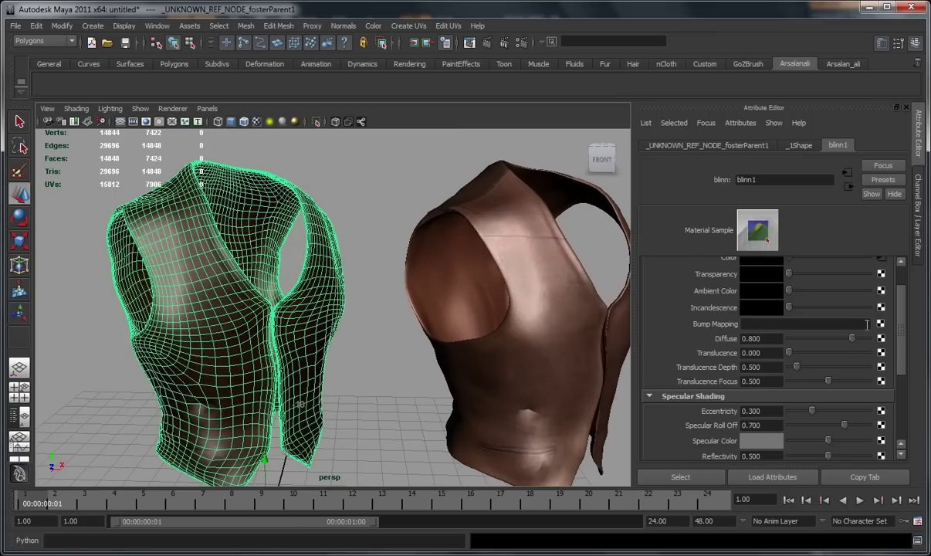
left_click_drag(816, 413, 837, 413)
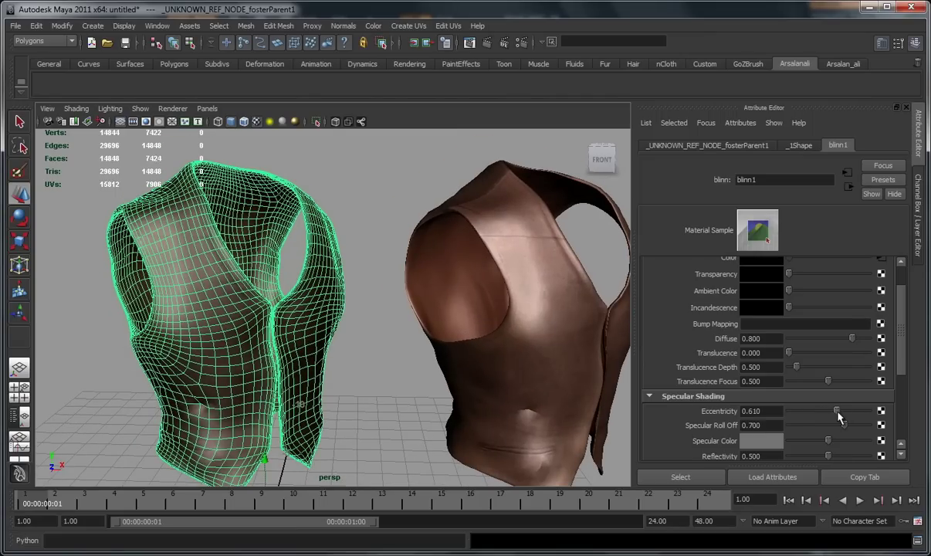
Duplicate the second vest and move the copy along the X axis to the other side of the original vest.
left_click(386, 401)
key("a")
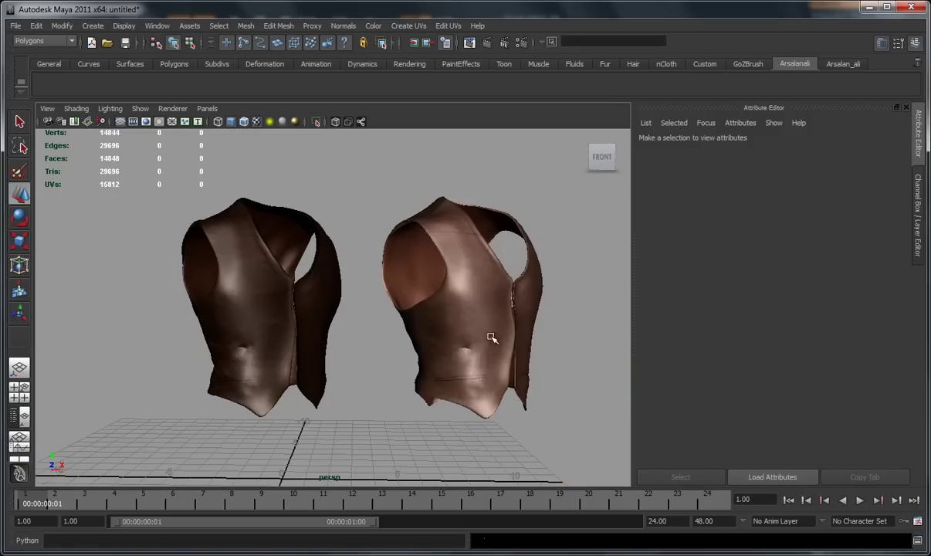
left_click(452, 304)
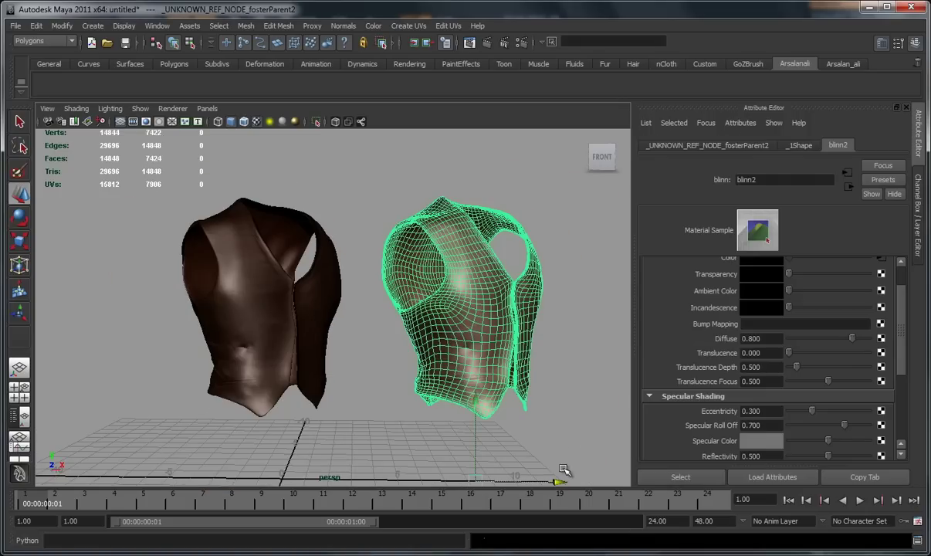
left_click_drag(562, 480, 233, 450)
middle_click_drag(276, 368, 416, 332, "alt")
left_click_drag(370, 448, 318, 449)
Assign a new Blinn material to the third vest and connect a File texture node to its color.
scroll(315, 357, "up", 1)
scroll(652, 324, "up", 1)
right_click_drag(291, 242, 391, 441)
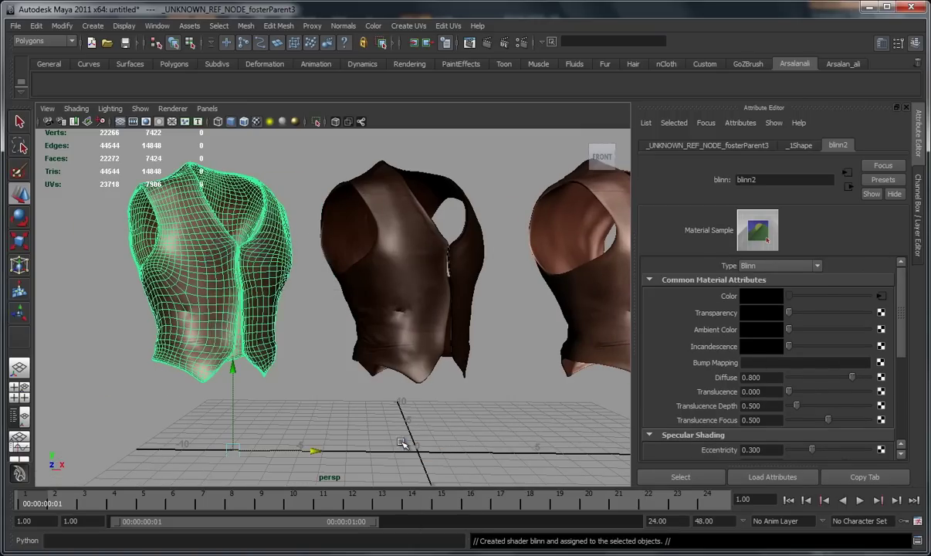
left_click(880, 296)
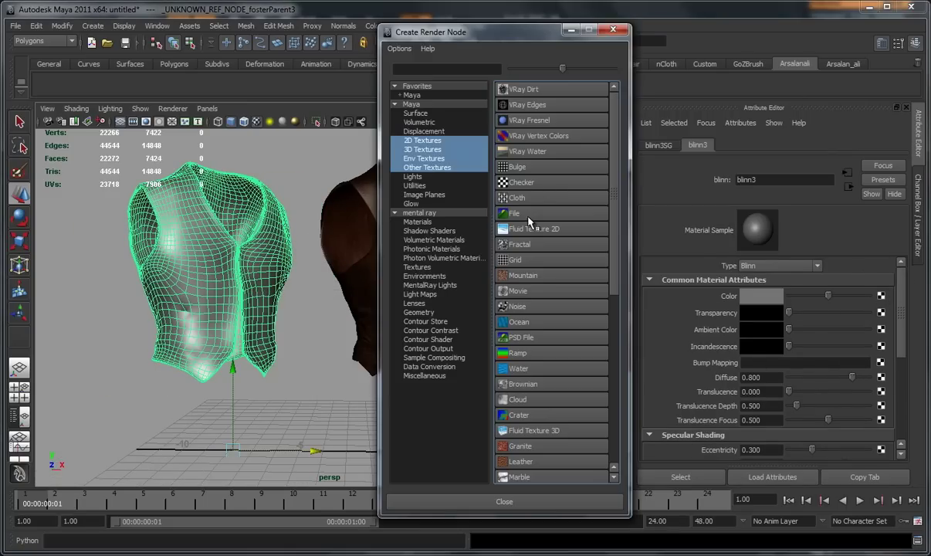
left_click(528, 216)
Load 01.jpg from the image folder as the third vest's color texture.
left_click(882, 321)
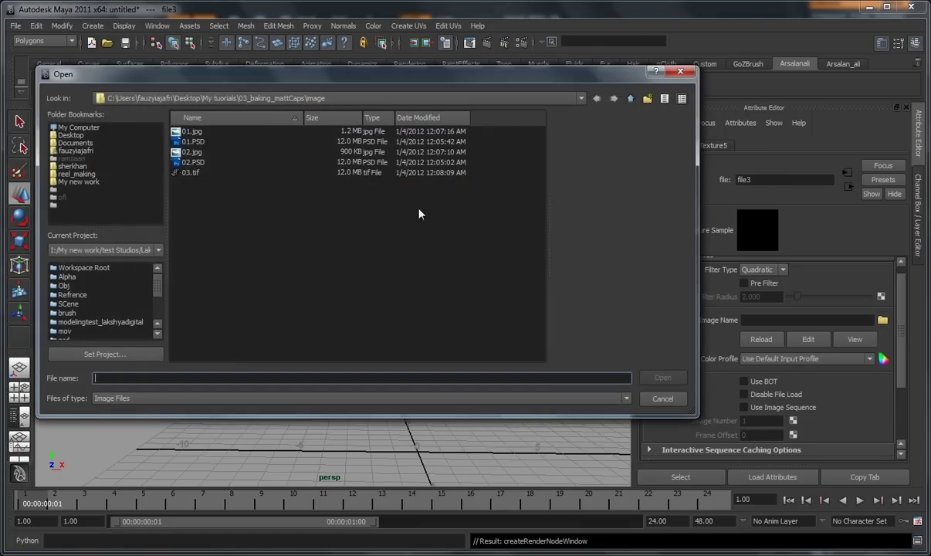
left_click(202, 134)
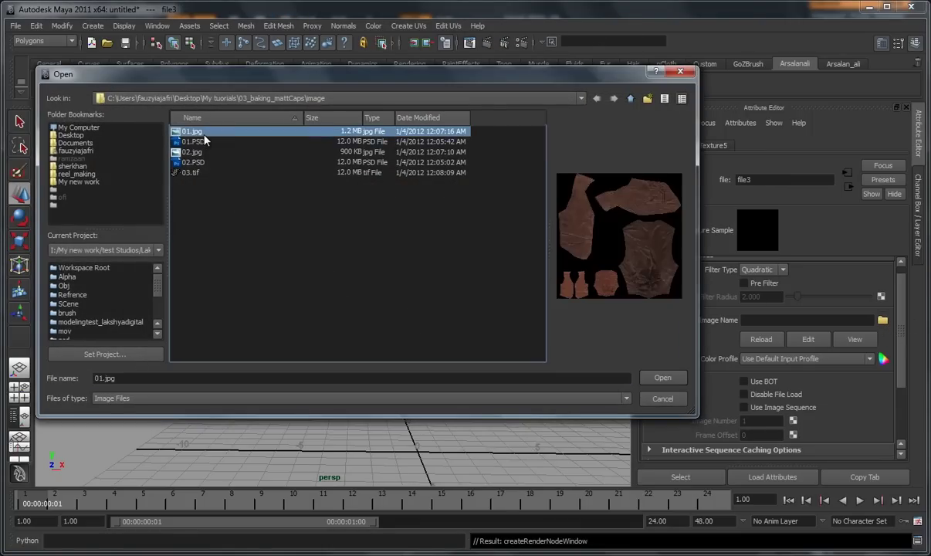
left_click(682, 384)
Examine the third vest's texture unselected and compare it with the other two vests from several angles.
left_click(276, 263)
middle_click_drag(278, 263, 343, 273, "alt")
left_click(410, 161)
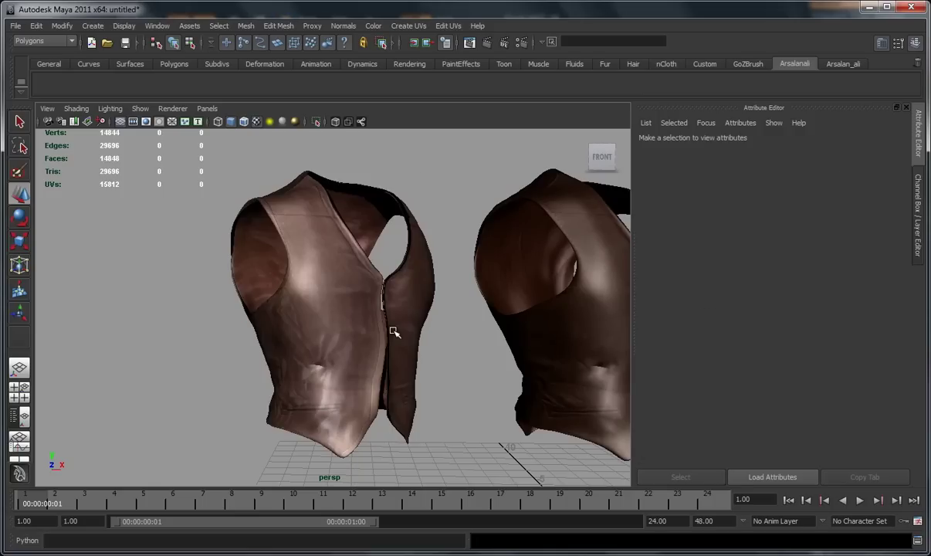
left_click(396, 328)
left_click(456, 331)
left_click_drag(466, 342, 438, 342, "alt")
left_click_drag(401, 380, 367, 376, "alt")
left_click(371, 375)
left_click_drag(490, 349, 496, 287, "alt")
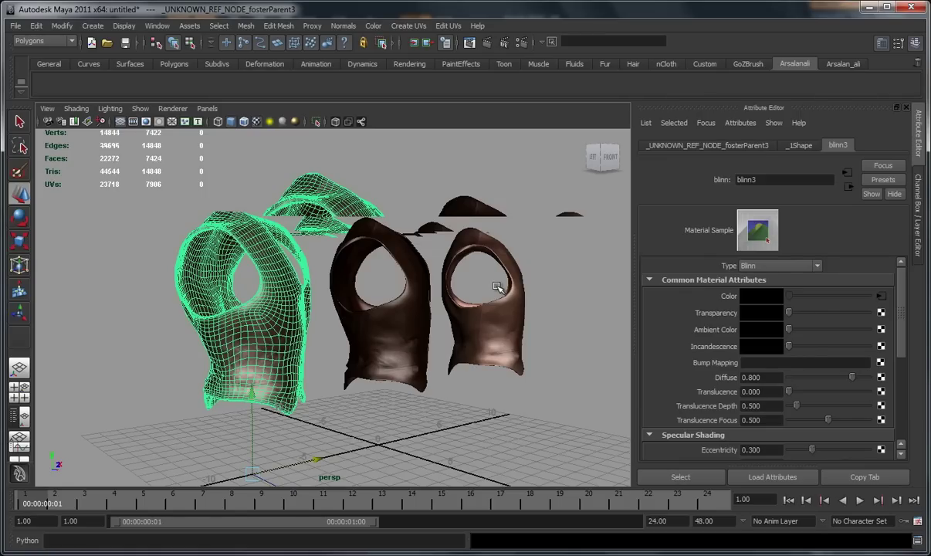
left_click_drag(564, 361, 502, 374, "alt")
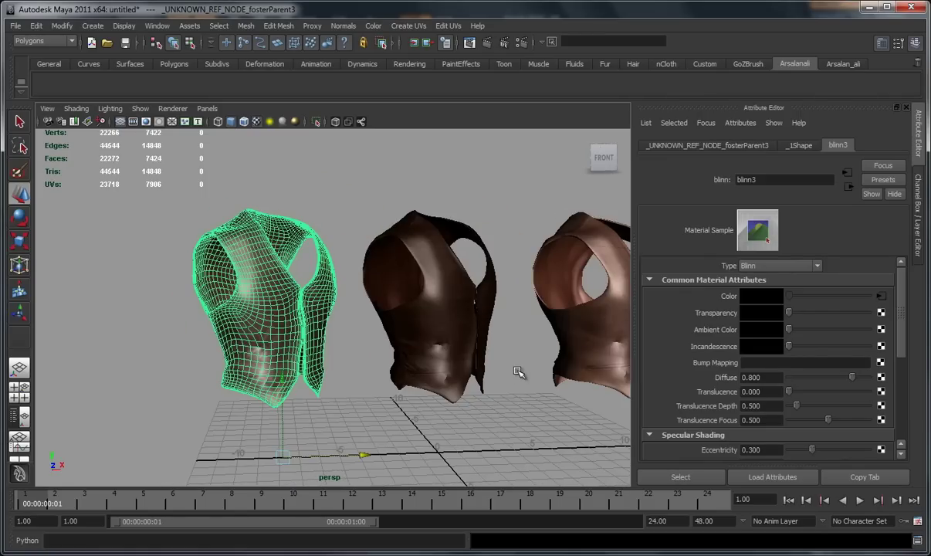